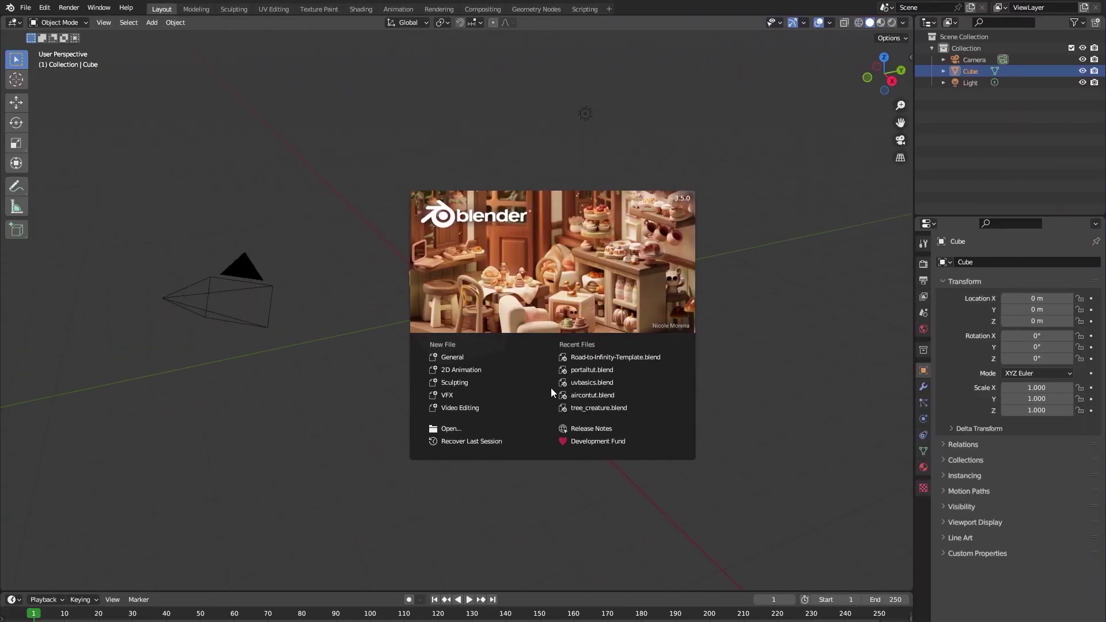
# Step: Start a new General file and delete all of its default objects
pyautogui.click(503, 356)
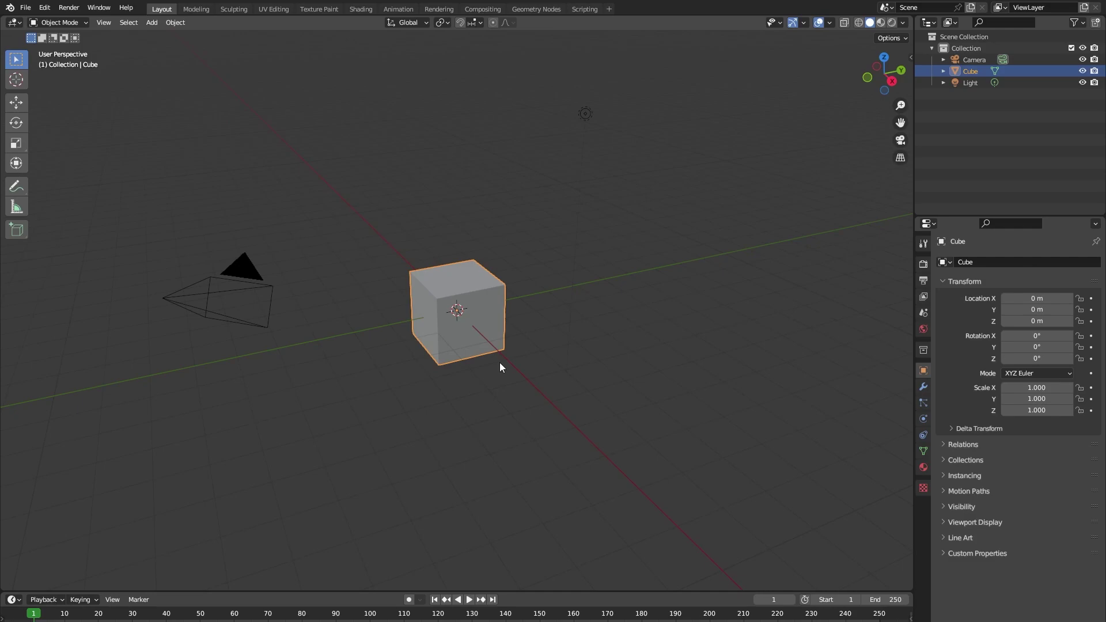
pyautogui.press('a')
pyautogui.press('x')
pyautogui.click(499, 362)
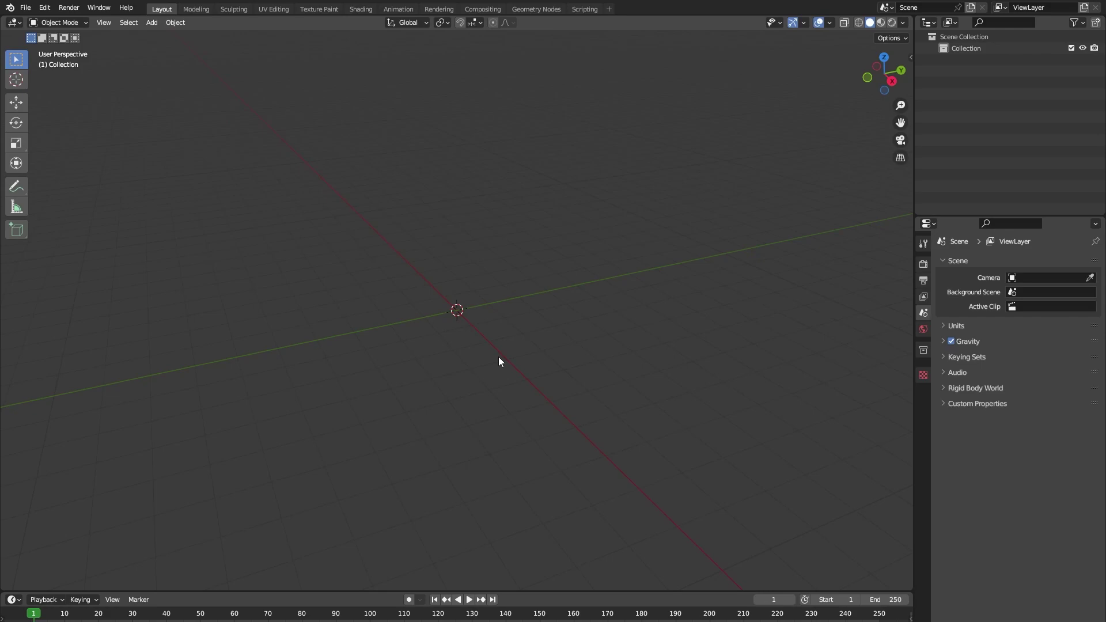
# Step: Add a mesh cube and a Bezier circle curve at the world origin
pyautogui.hotkey('shift', 'a')
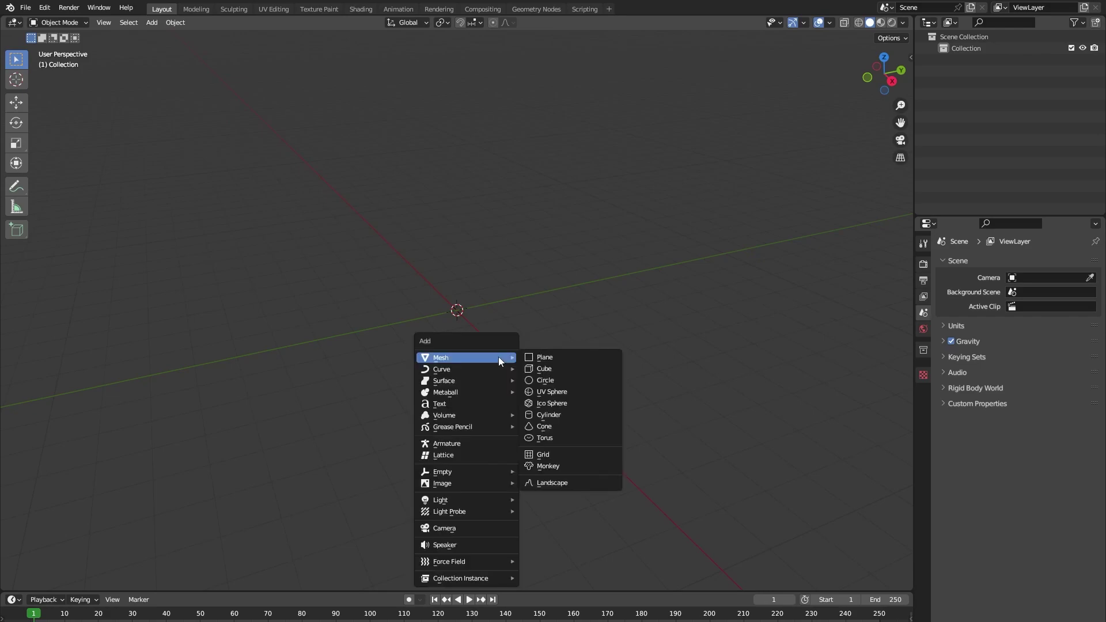
pyautogui.click(545, 369)
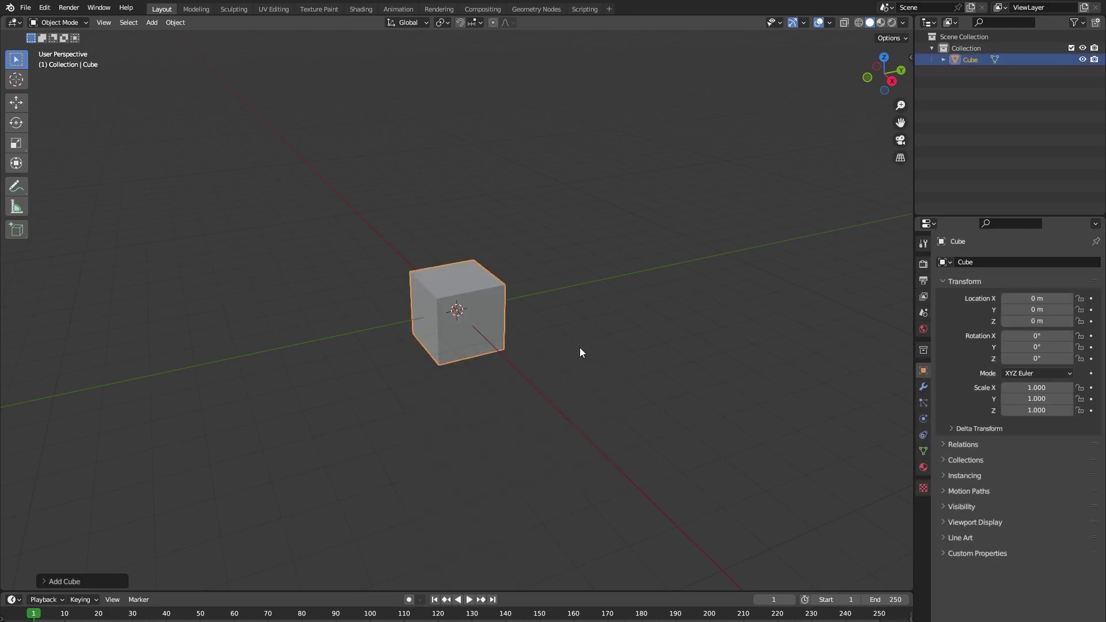
pyautogui.hotkey('shift', 'a')
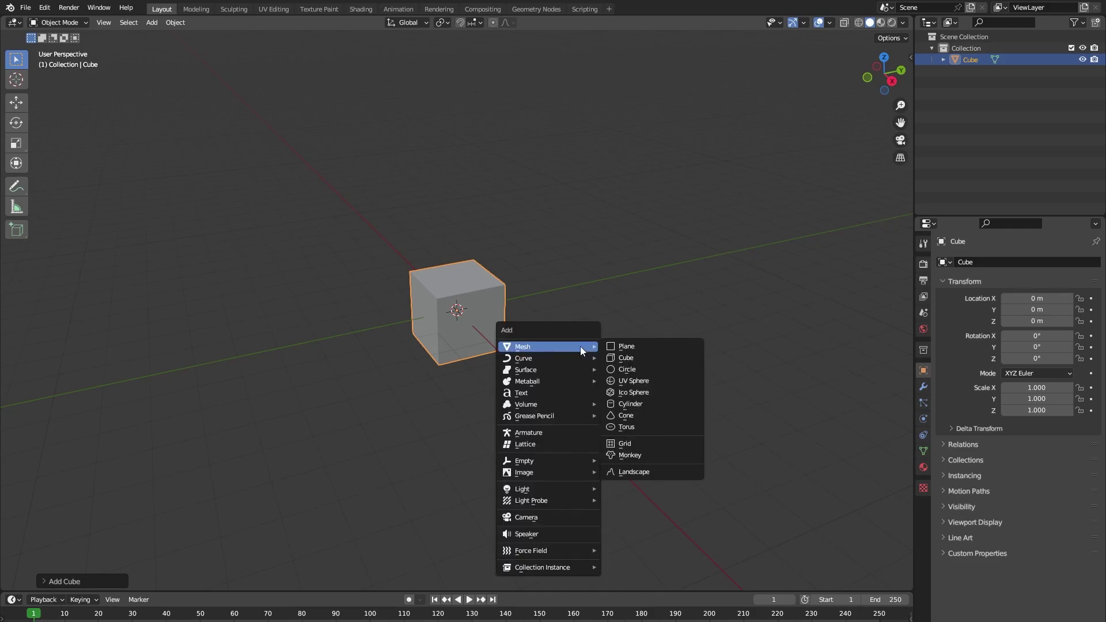
pyautogui.moveTo(579, 357)
pyautogui.click(622, 375)
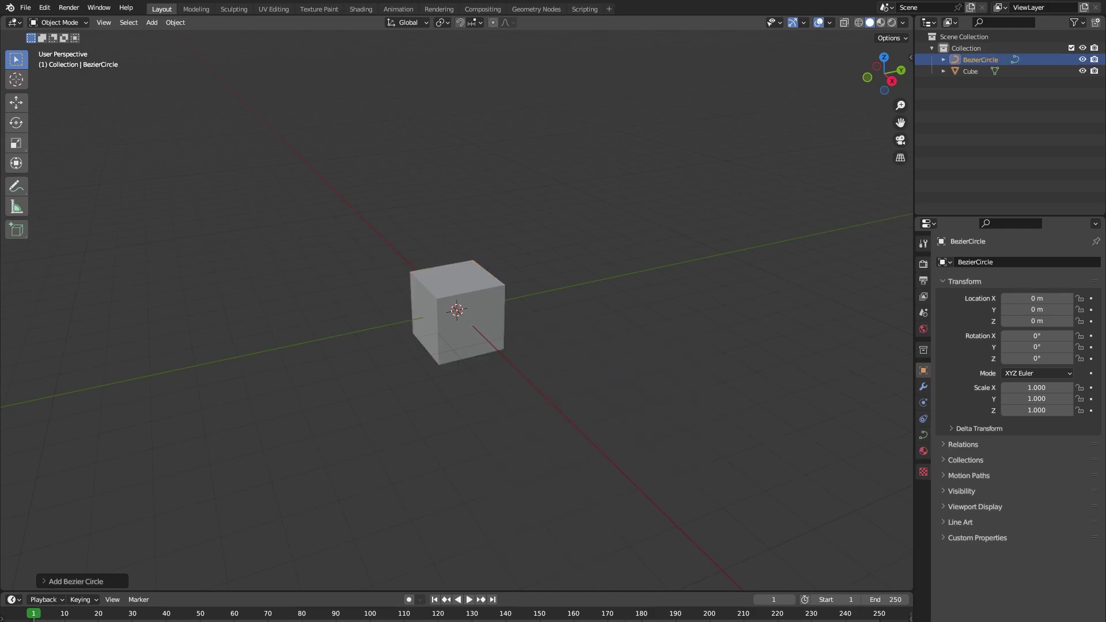
# Step: Scale the Bezier circle up to about 9.2 and set its Y rotation to 90°
pyautogui.click(16, 103)
pyautogui.press('s')
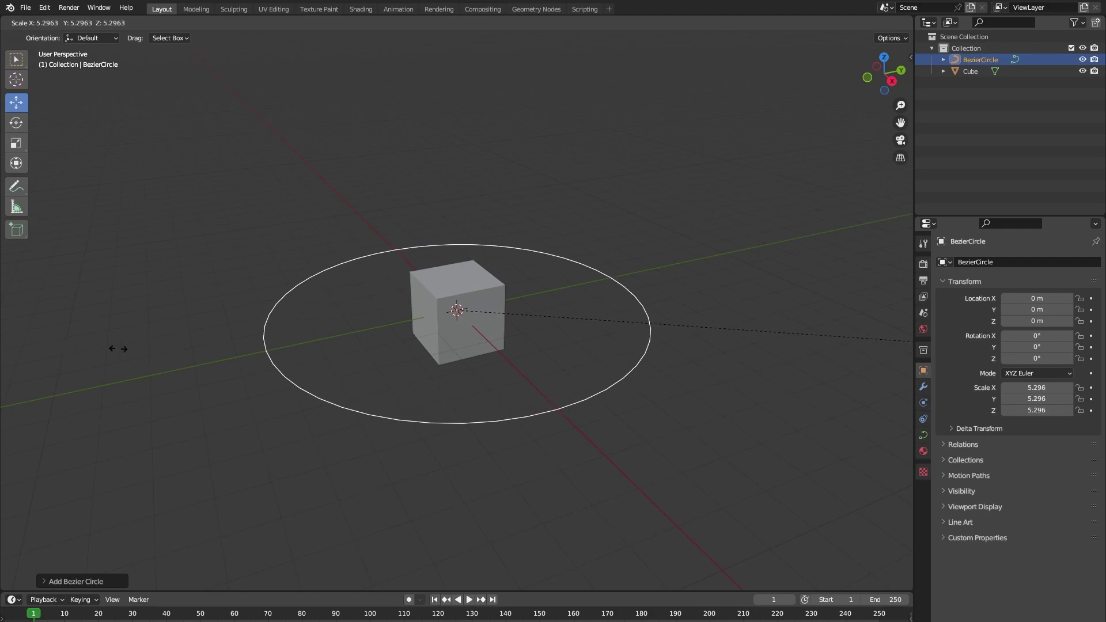
pyautogui.click(599, 361)
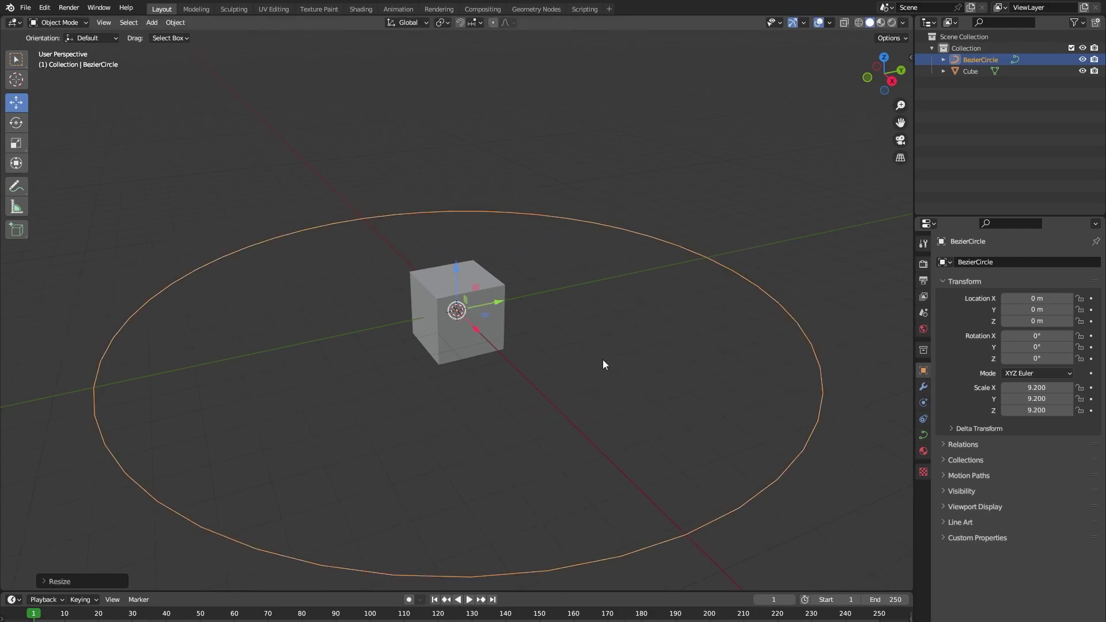
pyautogui.click(1031, 348)
pyautogui.write('9')
pyautogui.press('Return')
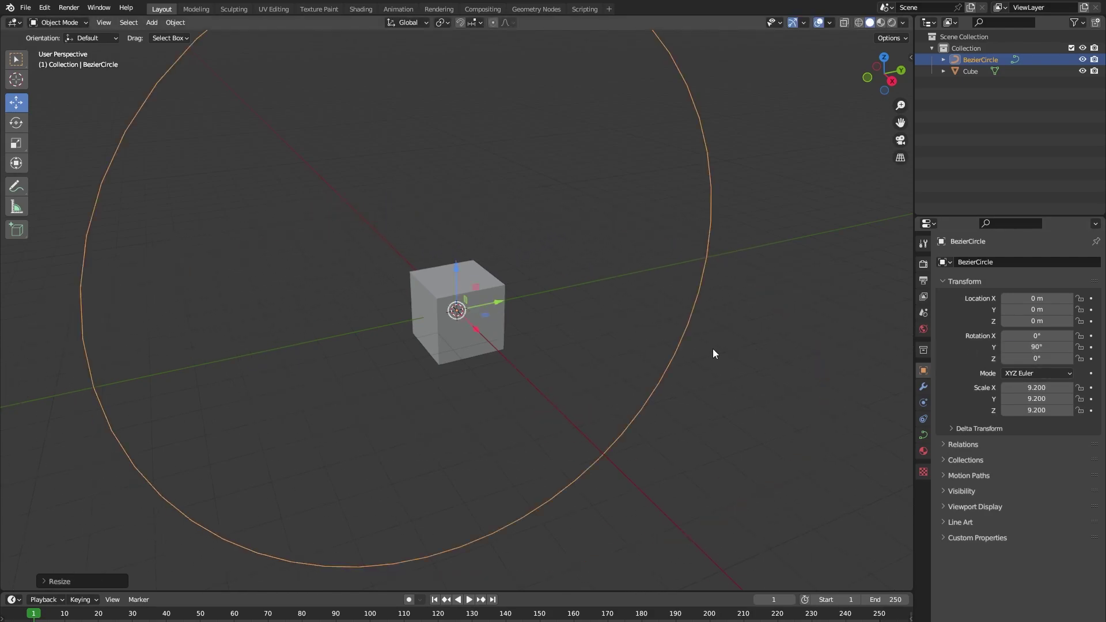
# Step: Add a Follow Path constraint to the cube and set the Bezier circle as its target
pyautogui.scroll(-5, 589, 338)
pyautogui.scroll(4, 568, 325)
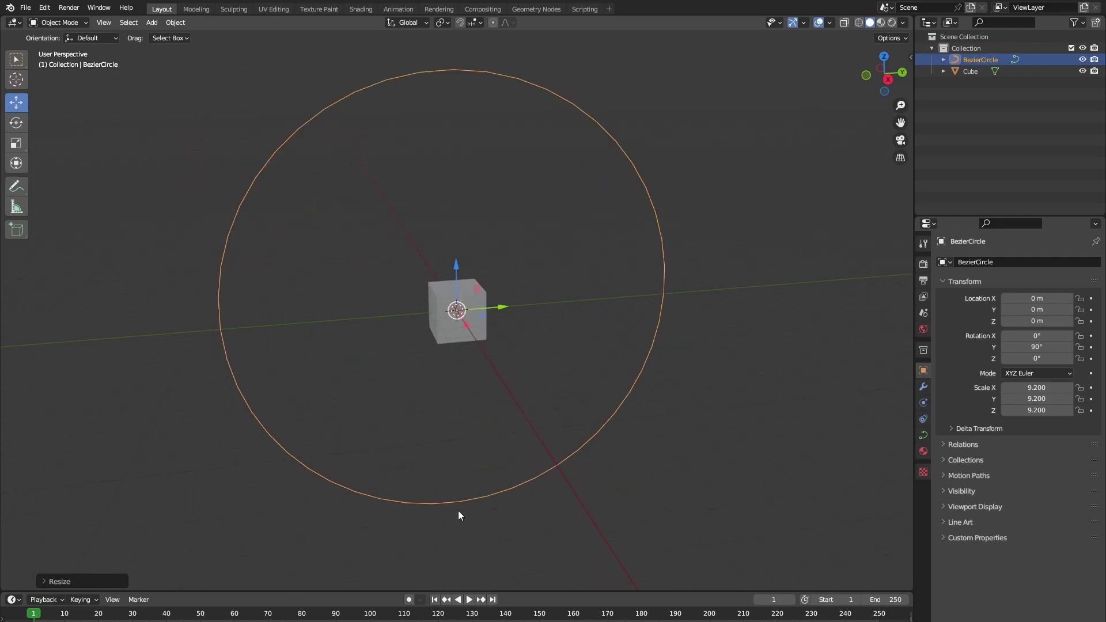
pyautogui.scroll(3, 555, 268)
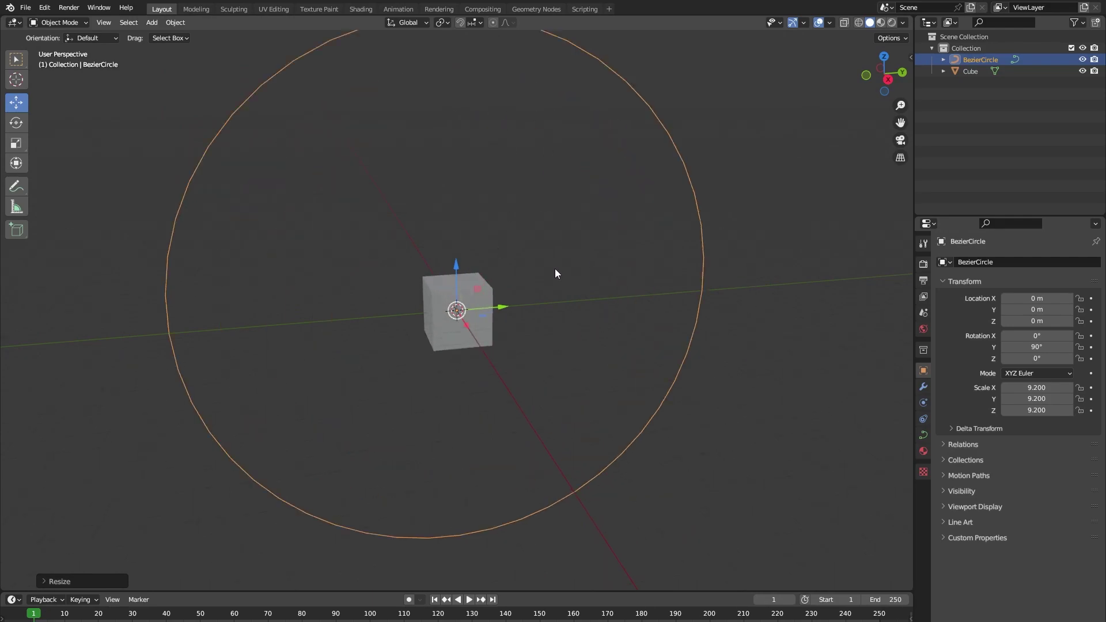
pyautogui.scroll(-1, 586, 306)
pyautogui.click(449, 280)
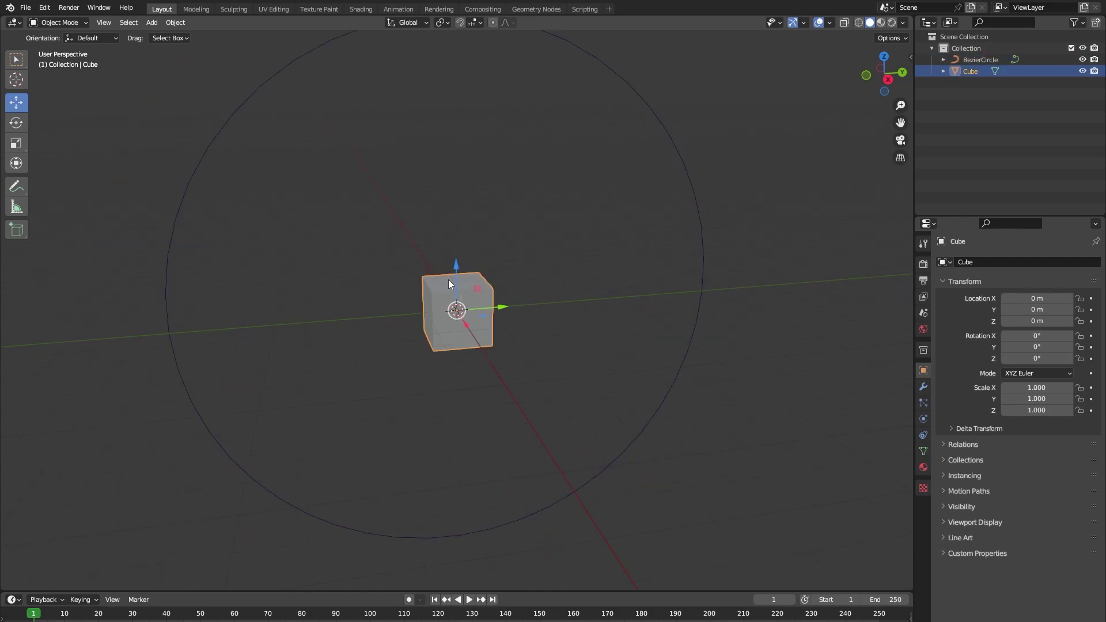
pyautogui.click(924, 435)
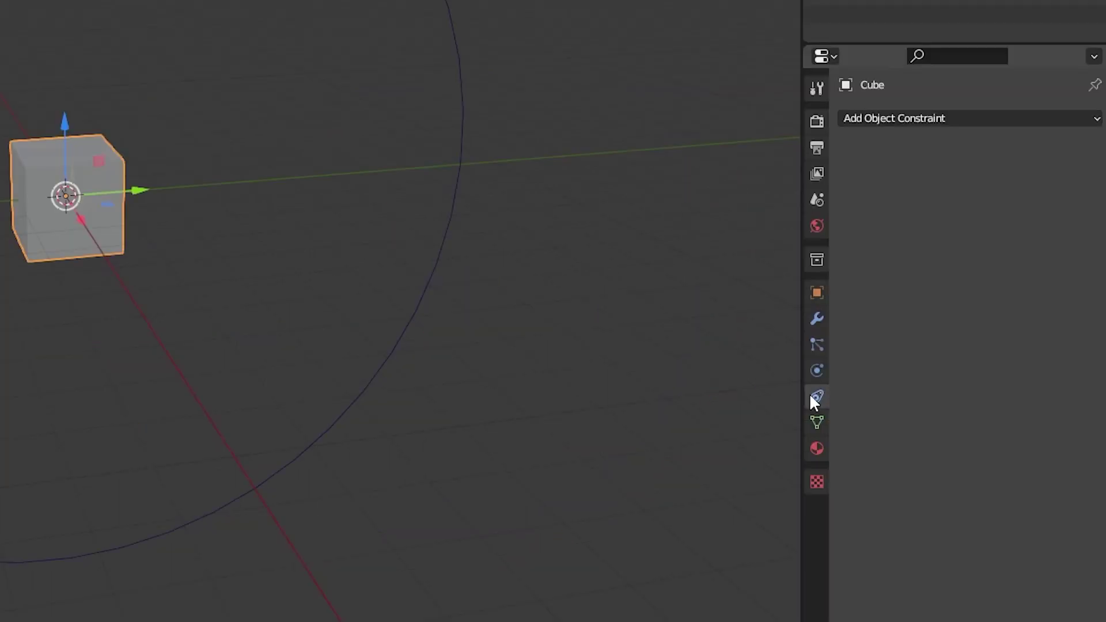
pyautogui.click(997, 265)
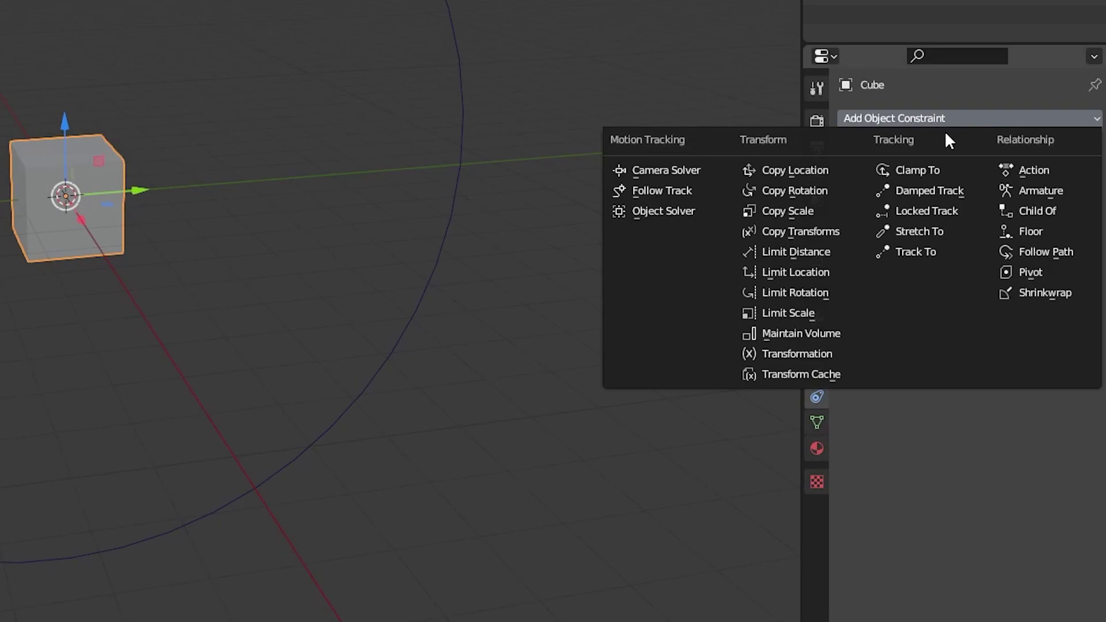
pyautogui.click(1017, 254)
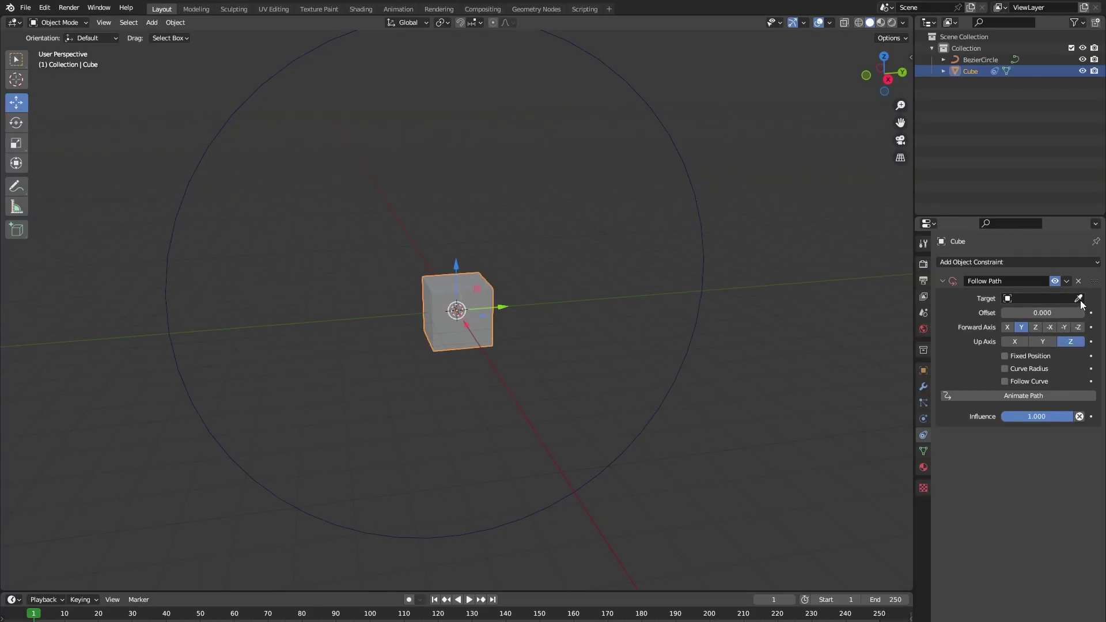
pyautogui.click(1079, 299)
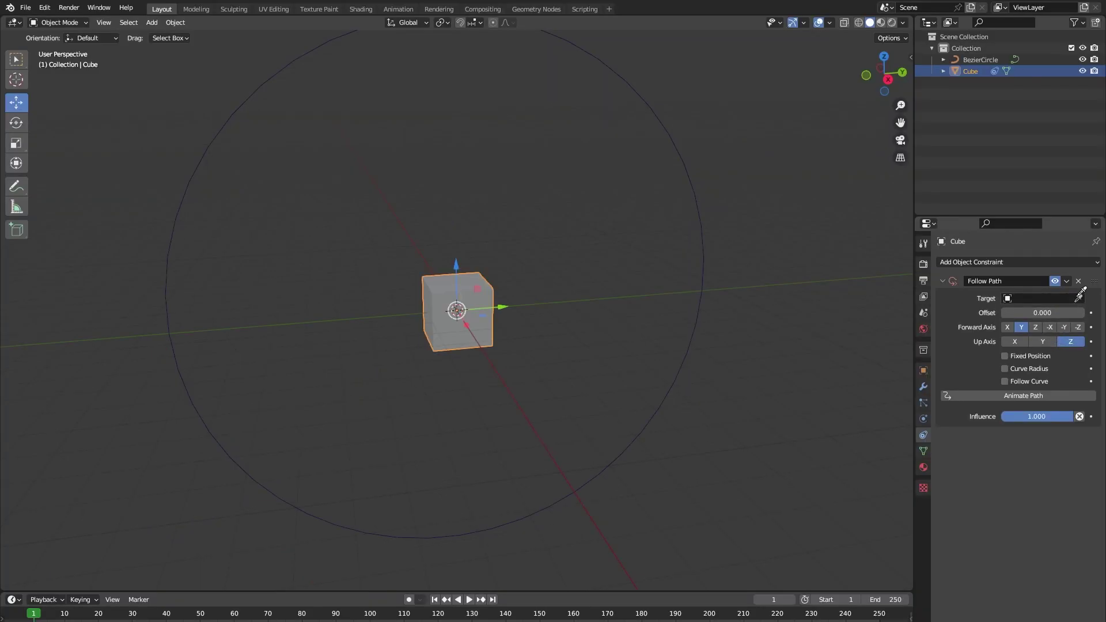
pyautogui.click(687, 143)
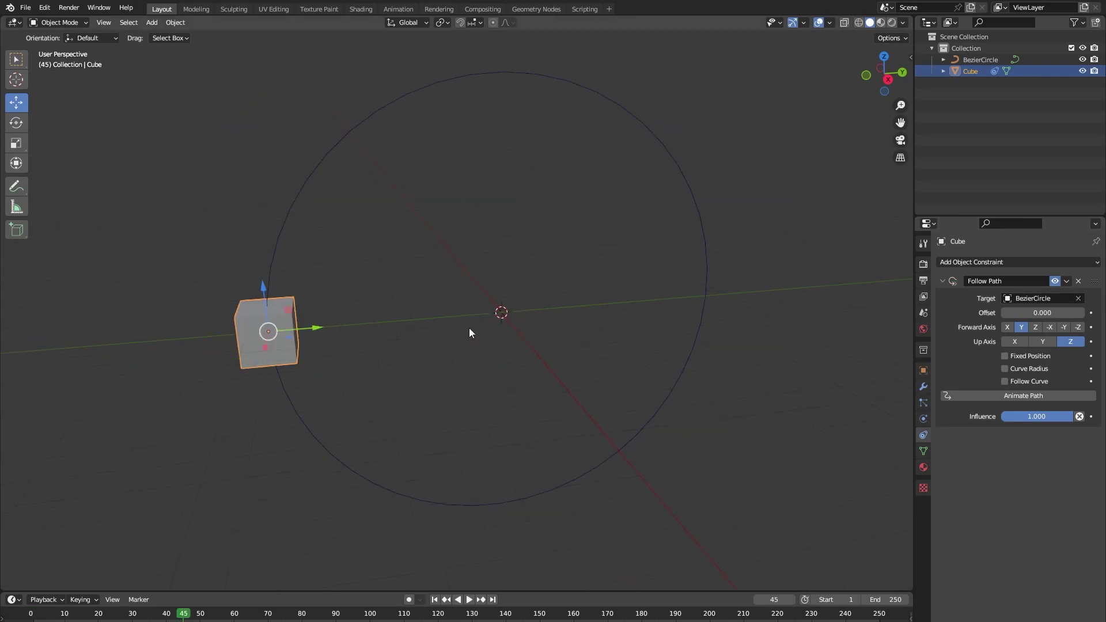
# Step: Try shifting the cube along the circle with a Follow Path offset of -293.5, and reset the offset to 0
pyautogui.moveTo(1037, 313); pyautogui.dragTo(980, 313)
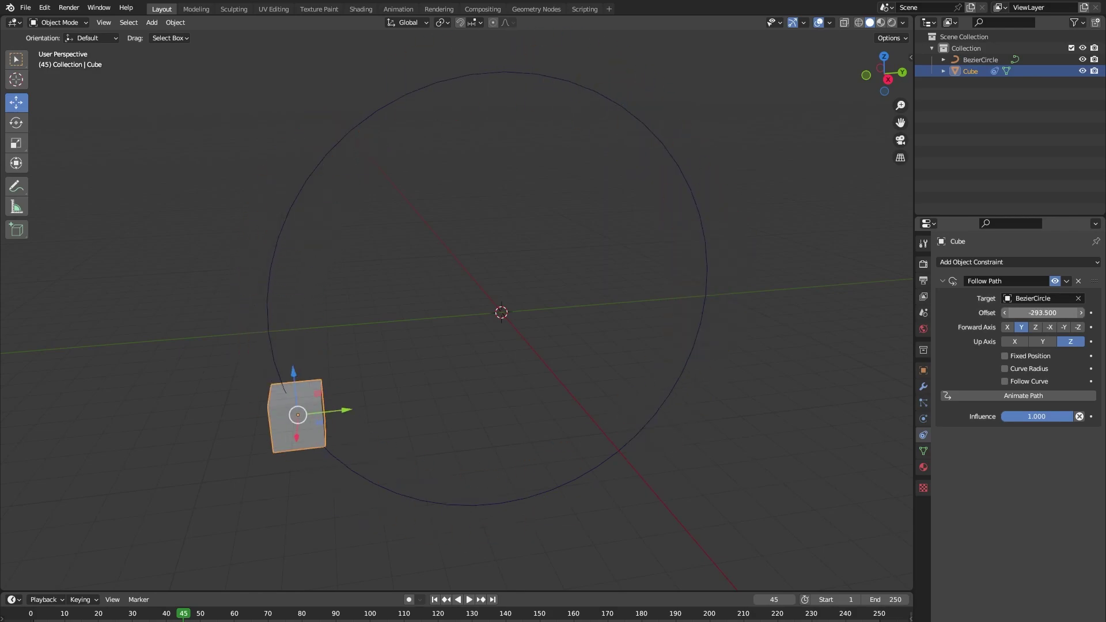
pyautogui.click(1025, 312)
pyautogui.write('0')
pyautogui.press('Return')
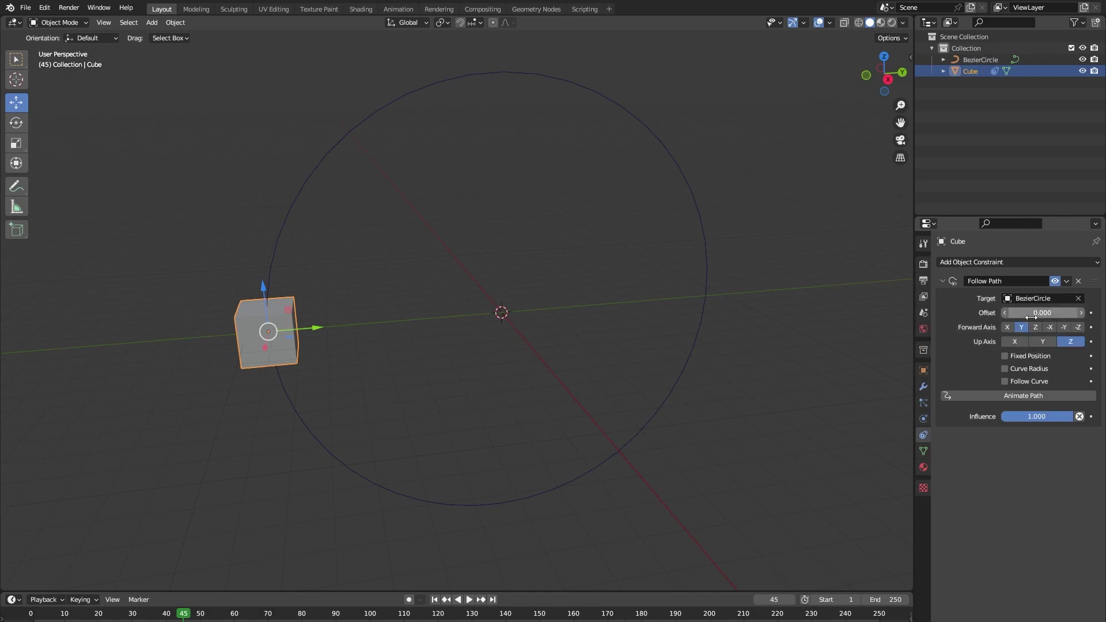
# Step: Drive the Follow Path offset with the expression #frame and preview the animation from the beginning of the timeline
pyautogui.click(1037, 313)
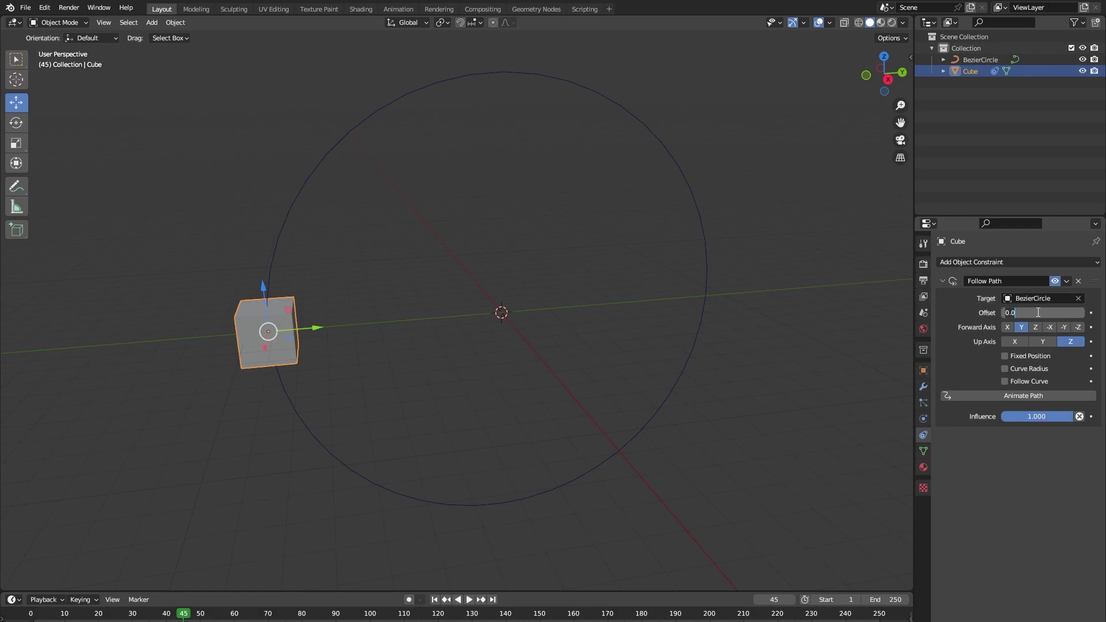
pyautogui.write('#frame')
pyautogui.press('Return')
pyautogui.hotkey('shift', 'Left')
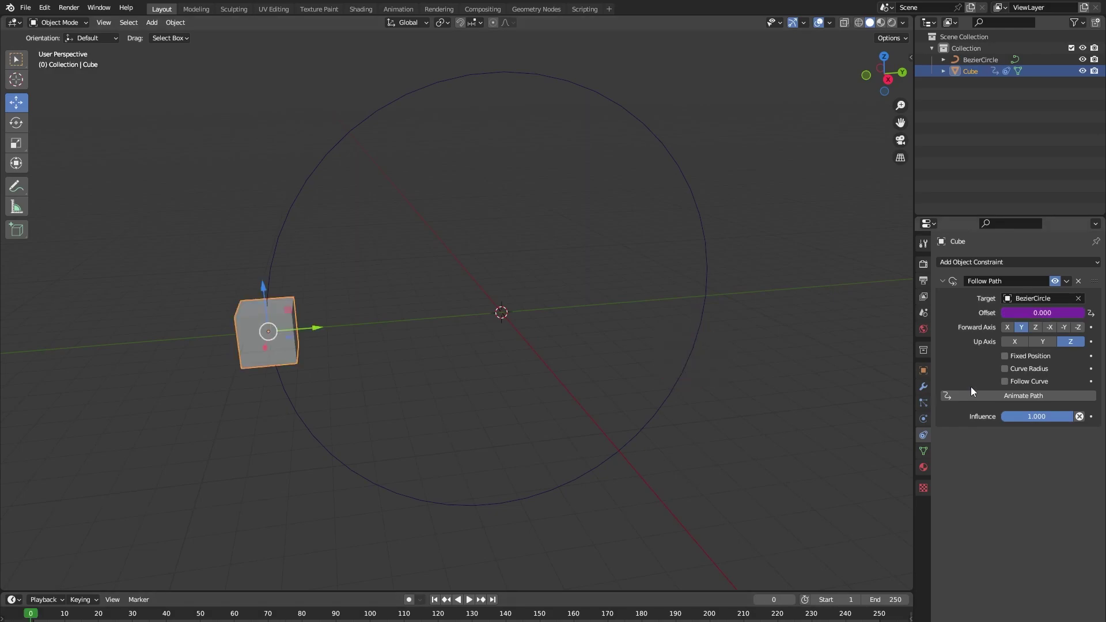
pyautogui.press('space')
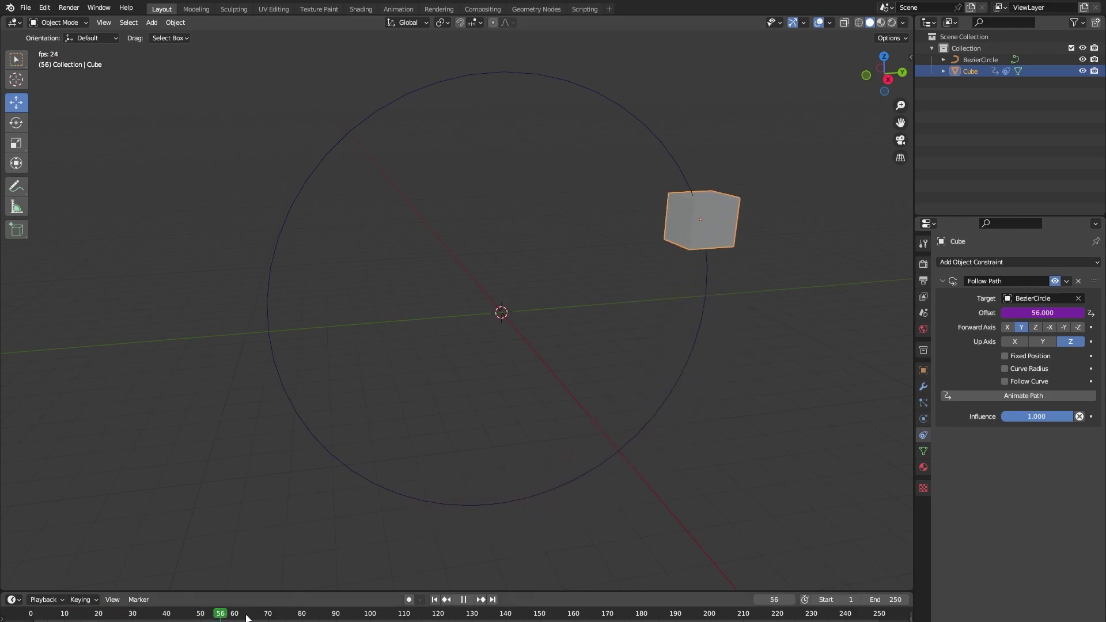
pyautogui.press('space')
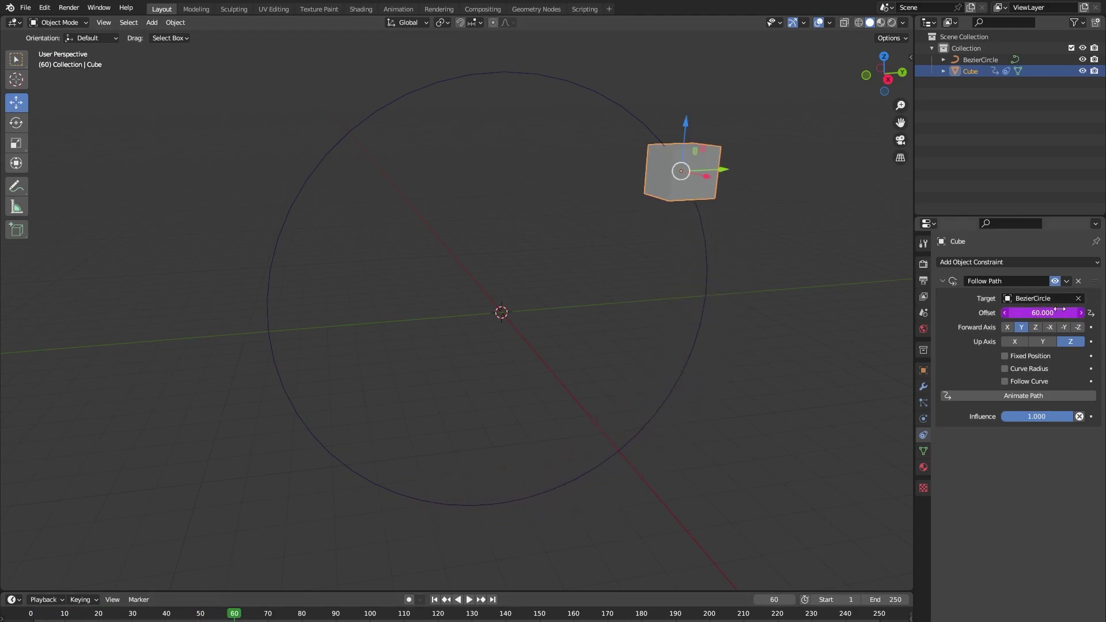
pyautogui.press('space')
pyautogui.scroll(-4, 506, 247)
pyautogui.moveTo(506, 247)
pyautogui.mouseDown(button='middle')
pyautogui.moveTo(532, 243)
pyautogui.moveTo(515, 248)
pyautogui.mouseUp(button='middle')
pyautogui.scroll(2, 515, 246)
pyautogui.press('space')
# Step: Change the offset driver expression to frame*15 and preview the cube's speed around the circle
pyautogui.click(1057, 313)
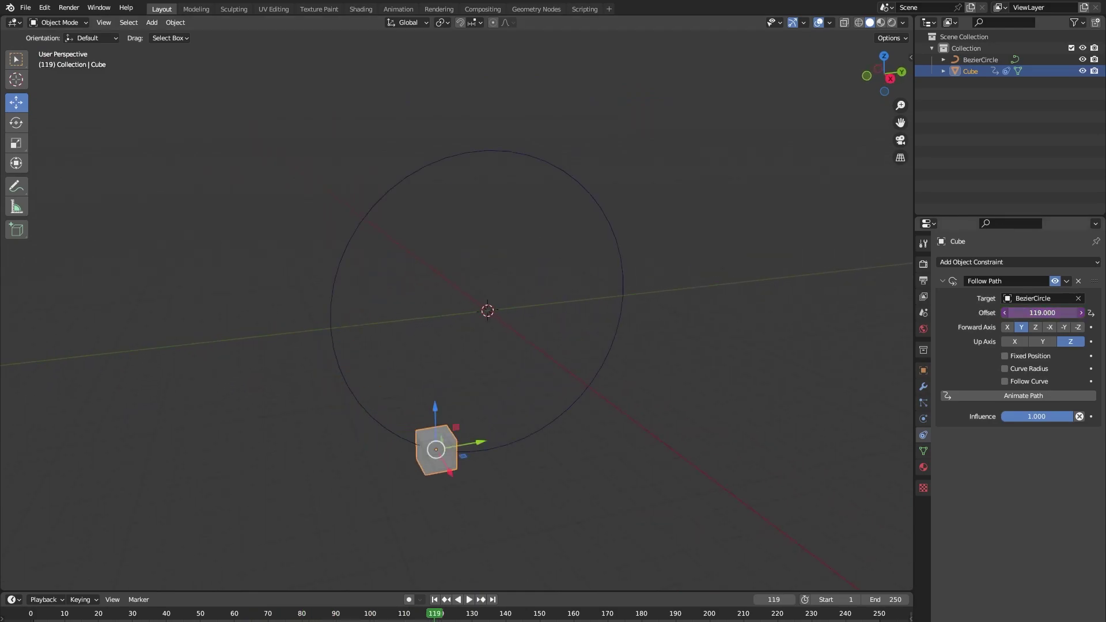
pyautogui.write('frame*15')
pyautogui.press('Return')
pyautogui.press('space')
pyautogui.scroll(-2, 631, 301)
pyautogui.moveTo(600, 300)
pyautogui.mouseDown(button='middle')
pyautogui.moveTo(681, 299)
pyautogui.moveTo(610, 300)
pyautogui.mouseUp(button='middle')
pyautogui.scroll(3, 613, 299)
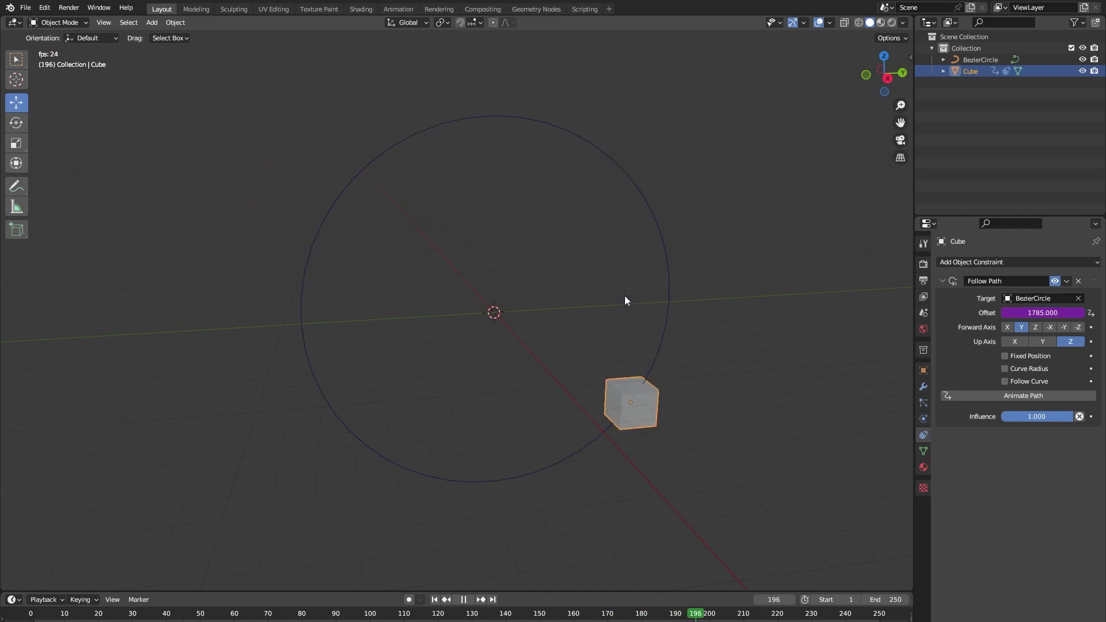
pyautogui.press('space')
# Step: Set the offset driver expression to frame*20 and preview the cube's motion
pyautogui.click(1043, 312)
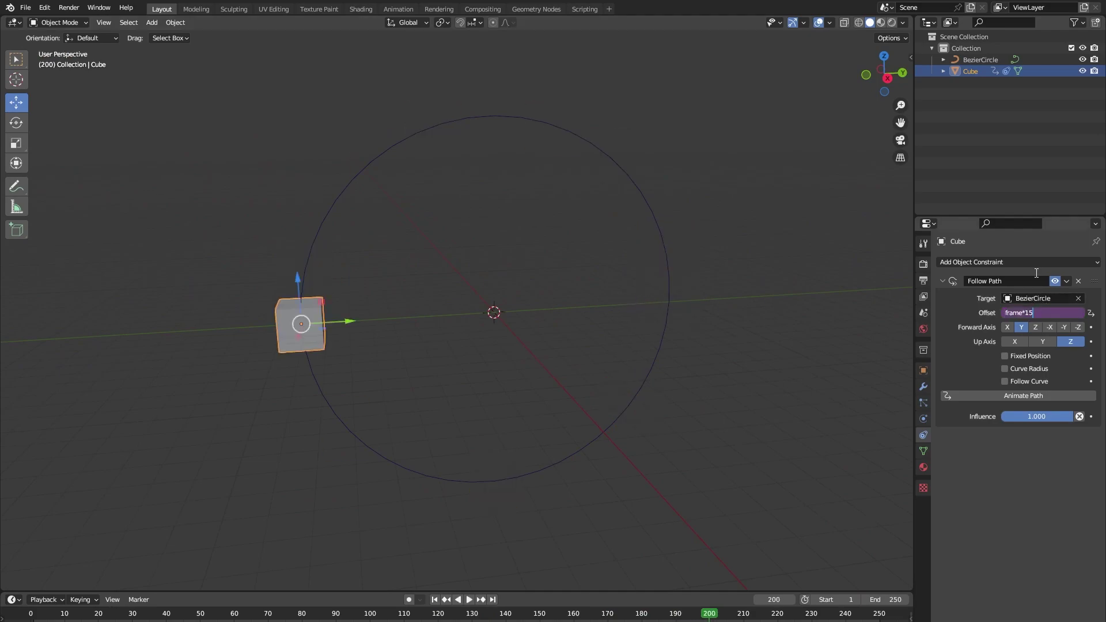
pyautogui.press('Escape')
pyautogui.hotkey('ctrl', 'z')
pyautogui.hotkey('ctrl', 'z')
pyautogui.scroll(-2, 754, 286)
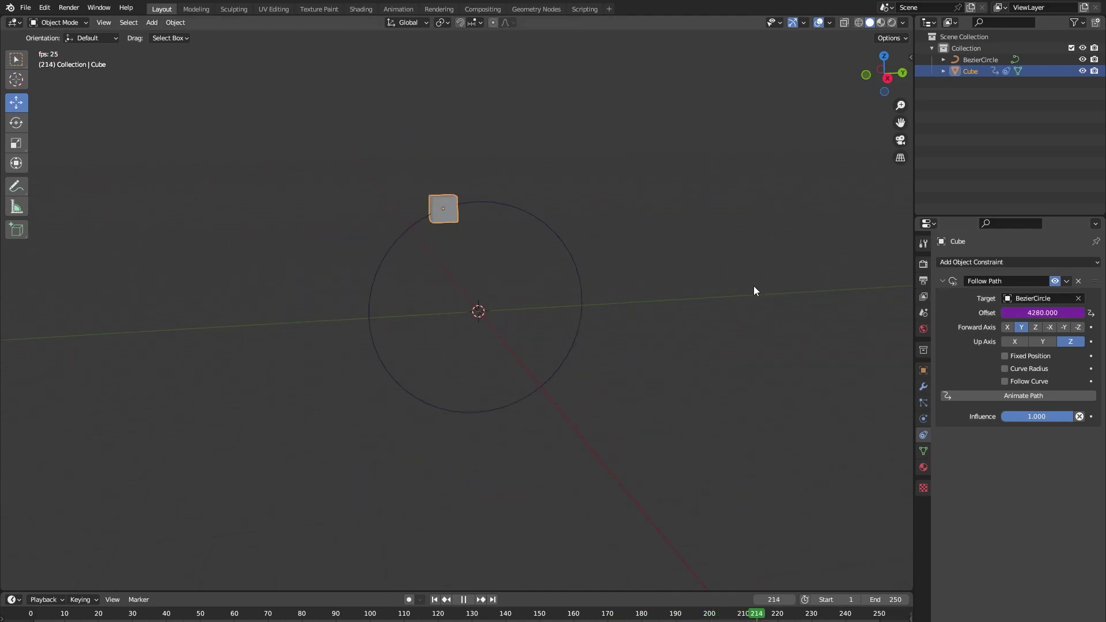
pyautogui.hotkey('ctrl', 'z')
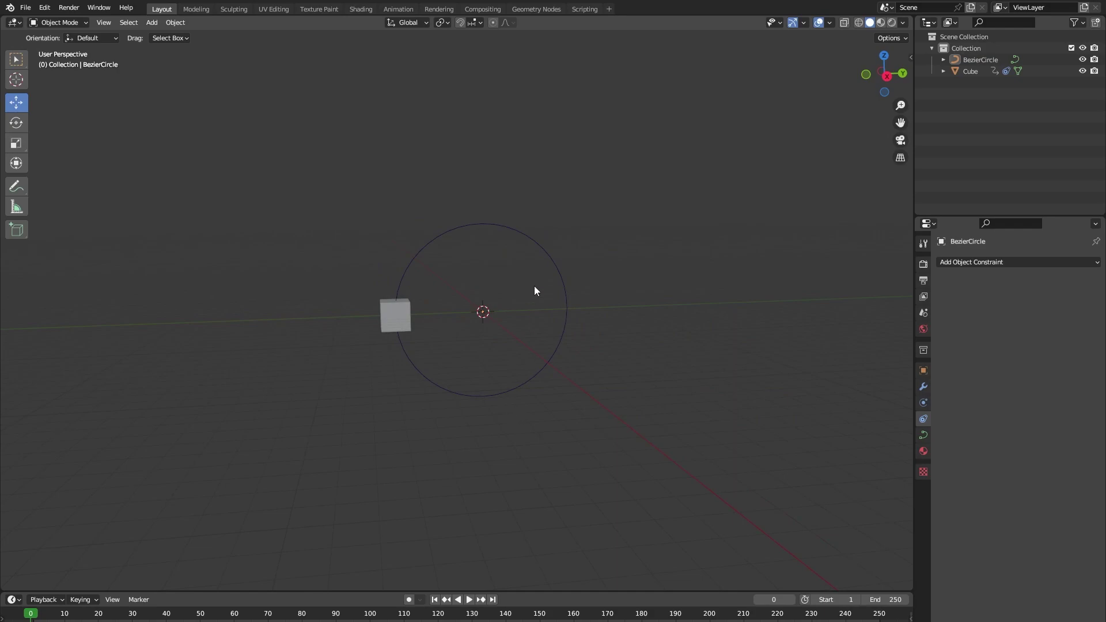
# Step: Shrink the cube on the circle to about 0.3 of its size and preview its orbit
pyautogui.scroll(2, 438, 337)
pyautogui.click(366, 316)
pyautogui.press('s')
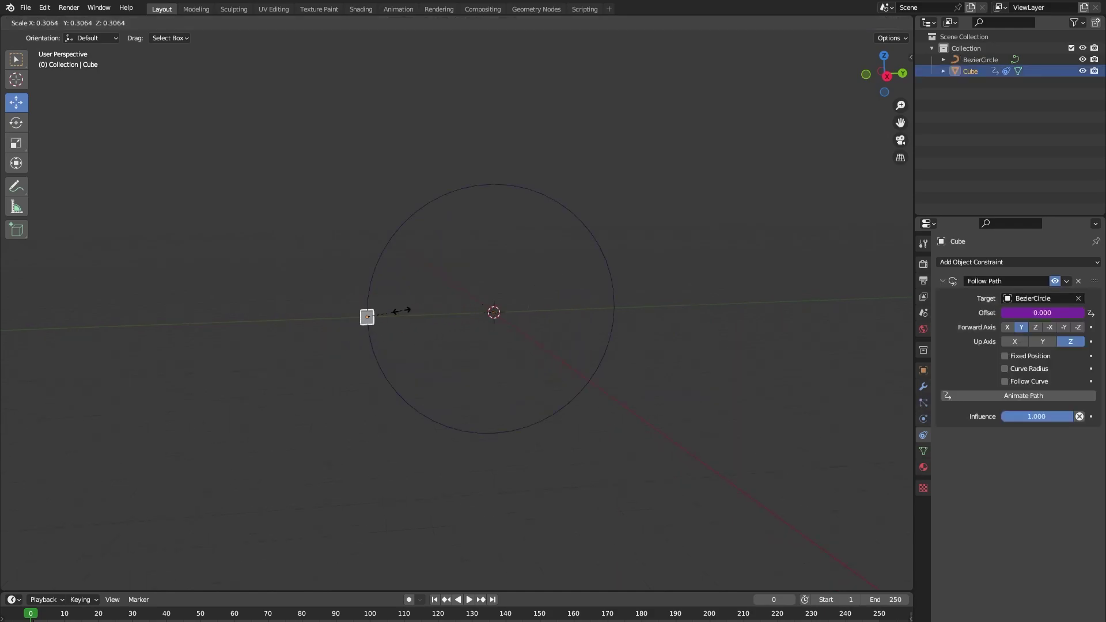
pyautogui.click(402, 311)
pyautogui.press('space')
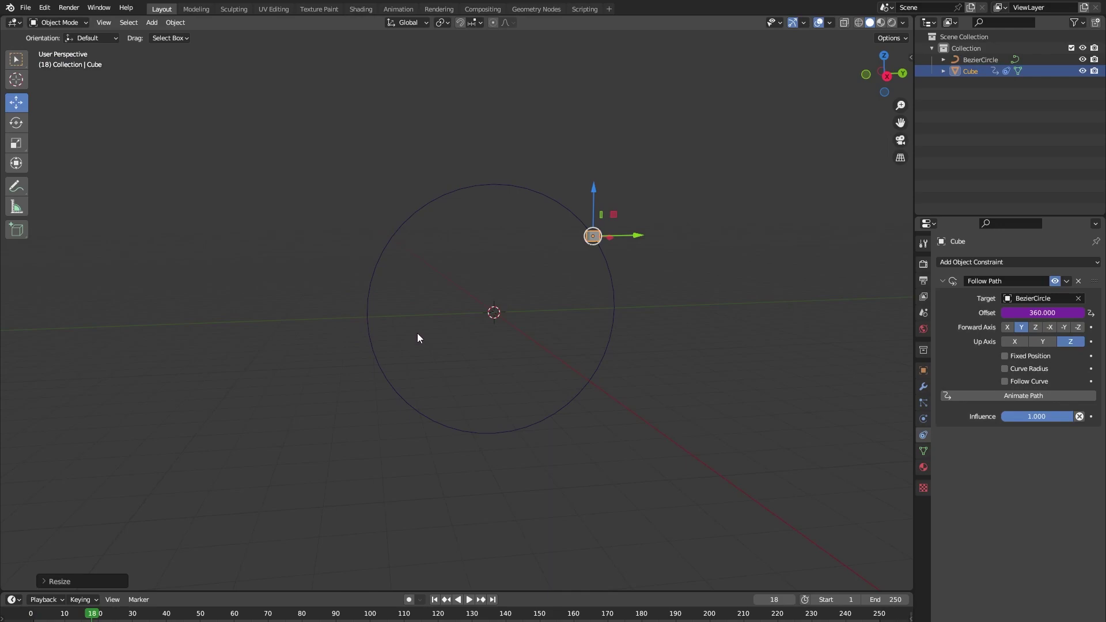
# Step: Add a particle system to the cube and play the emission from the beginning of the timeline
pyautogui.click(529, 293)
pyautogui.click(592, 238)
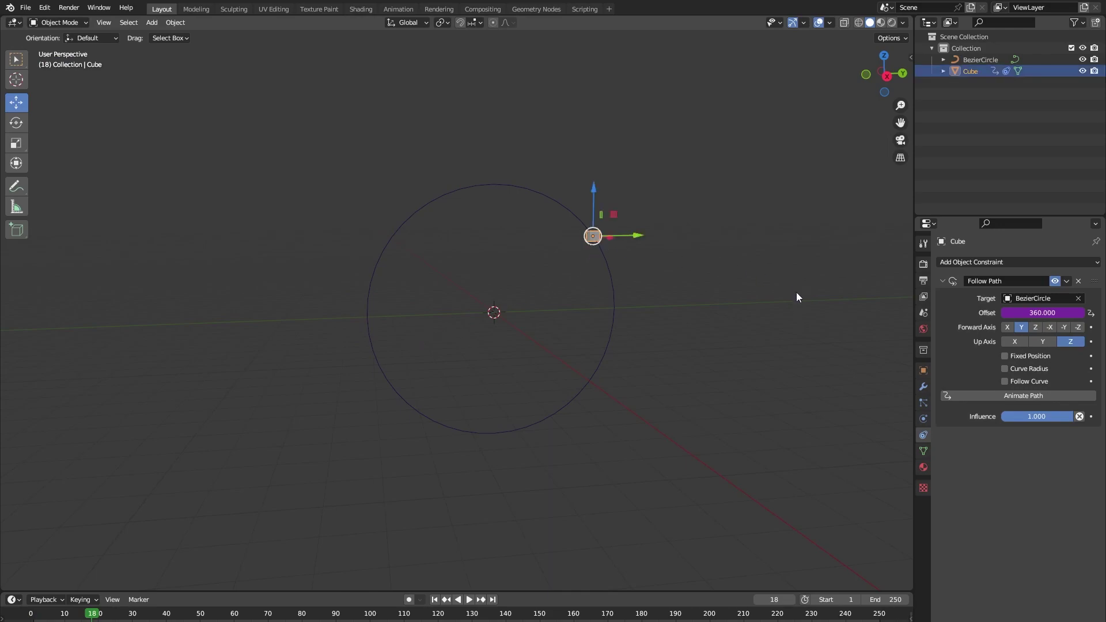
pyautogui.click(921, 402)
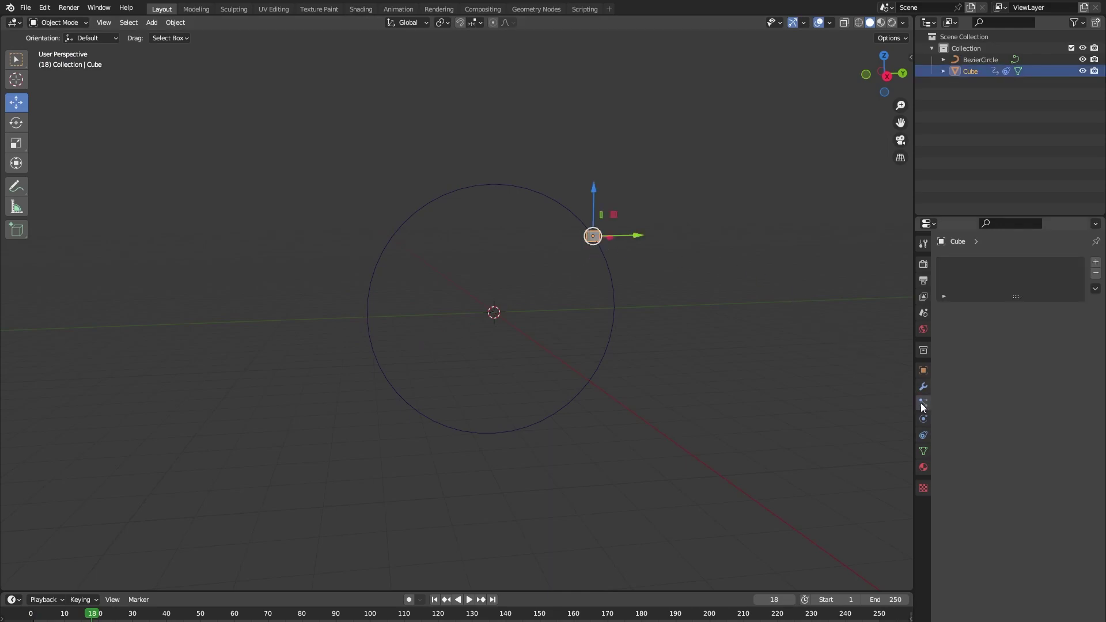
pyautogui.click(1096, 263)
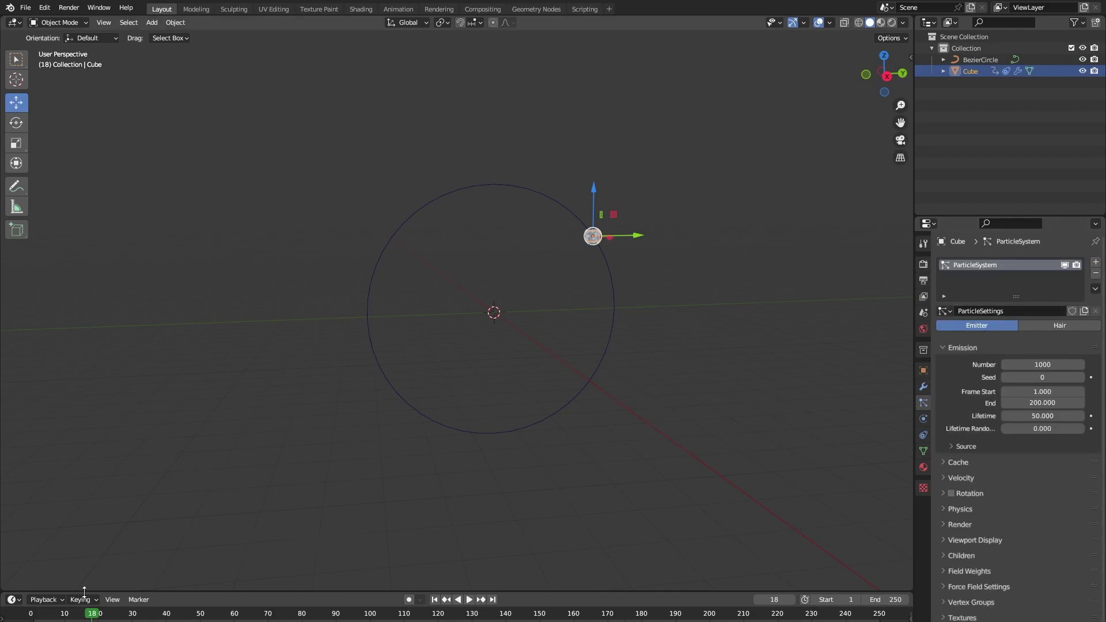
pyautogui.hotkey('shift', 'Left')
pyautogui.press('space')
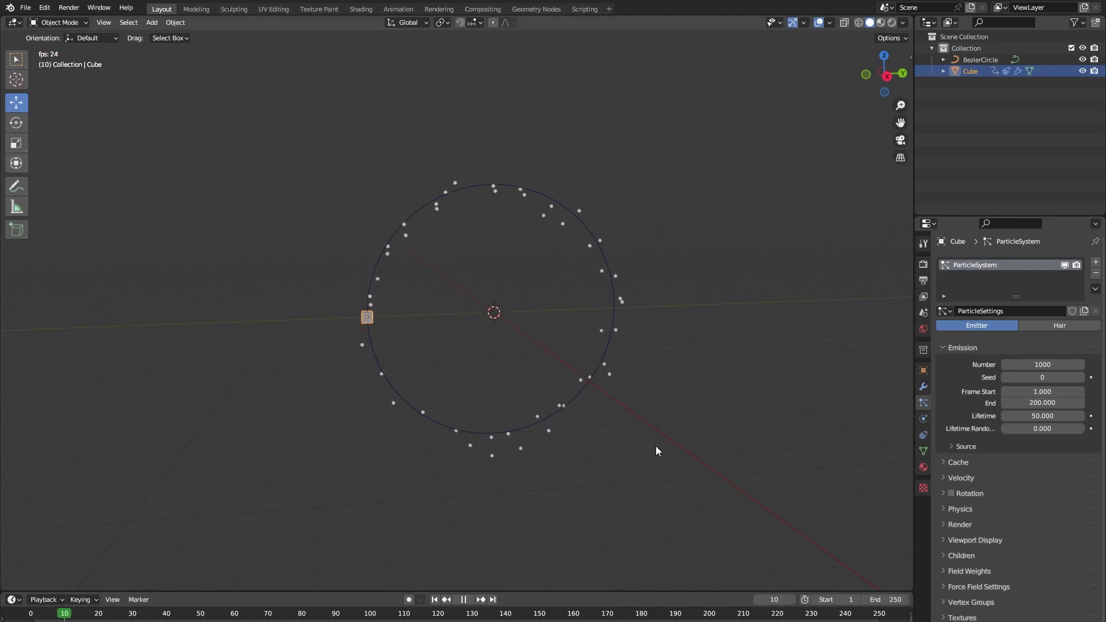
pyautogui.scroll(-8, 507, 349)
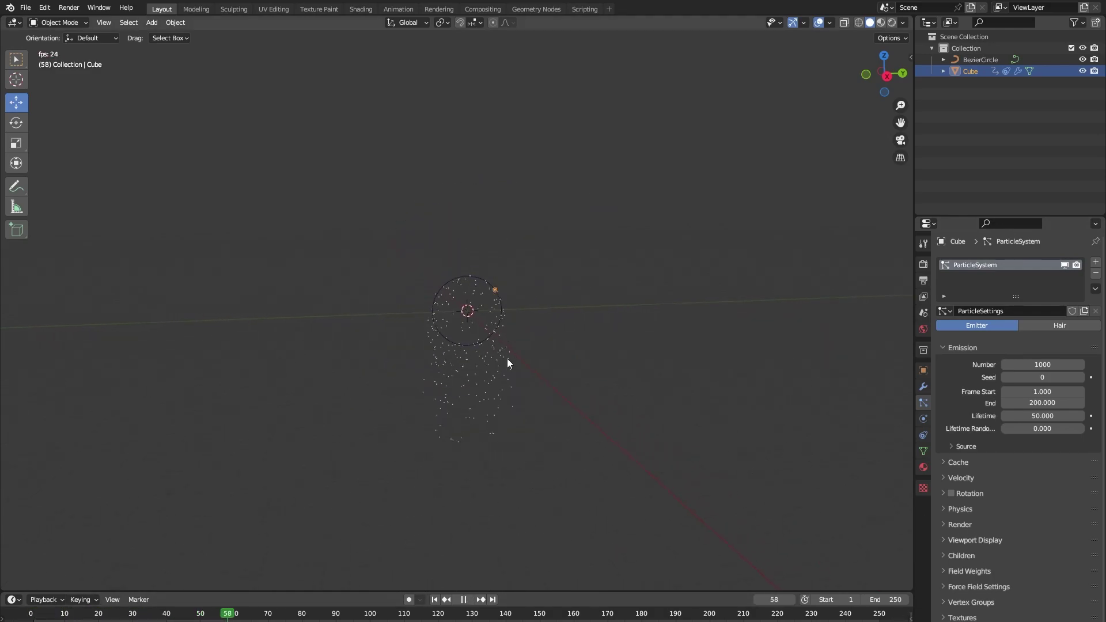
# Step: Play the particle emission and examine how the particles fall from the cube orbiting the circle
pyautogui.scroll(5, 537, 359)
pyautogui.press('space')
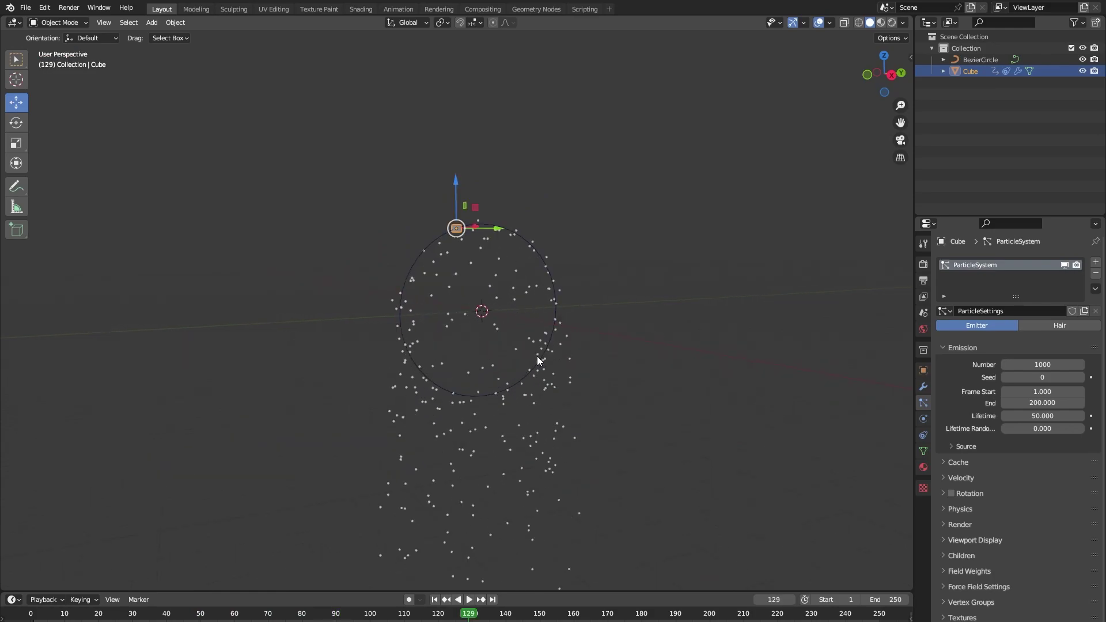
pyautogui.press('space')
pyautogui.moveTo(535, 355); pyautogui.dragTo(498, 351, button='middle')
pyautogui.scroll(3, 499, 349)
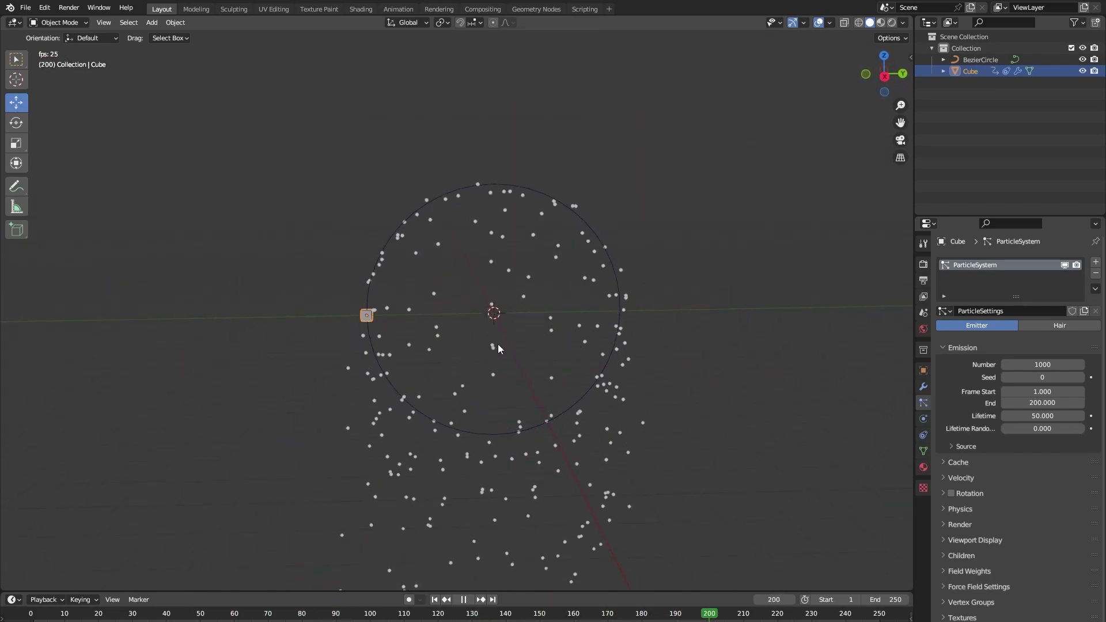
pyautogui.click(178, 607)
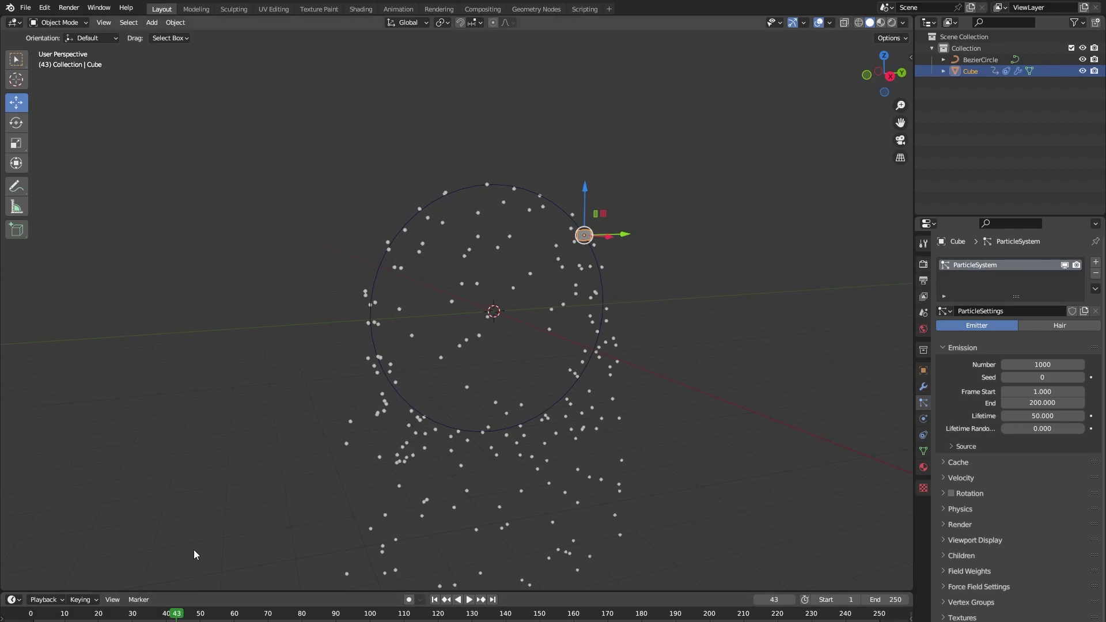
# Step: Set the particle system's normal velocity to 0 m/s
pyautogui.click(944, 478)
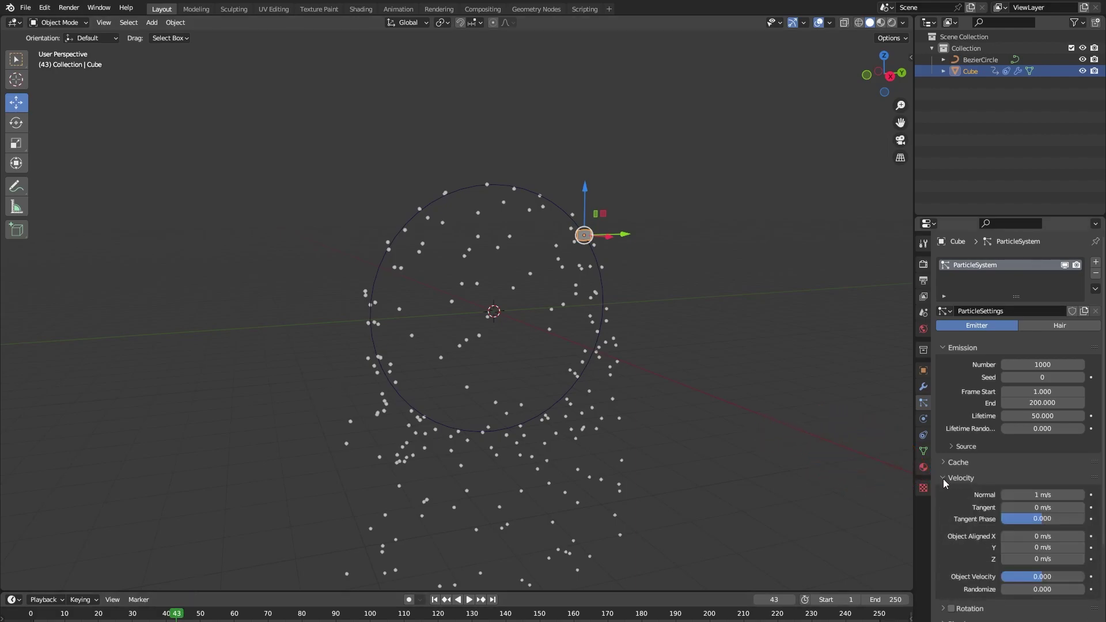
pyautogui.scroll(-2, 943, 479)
pyautogui.click(1041, 449)
pyautogui.write('0')
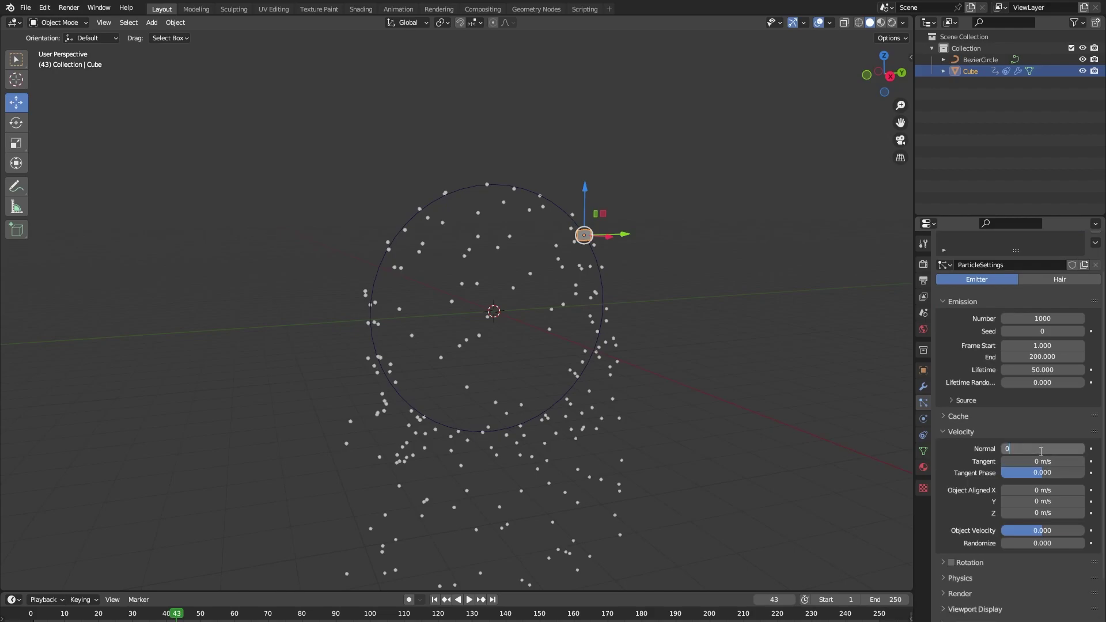
pyautogui.press('Return')
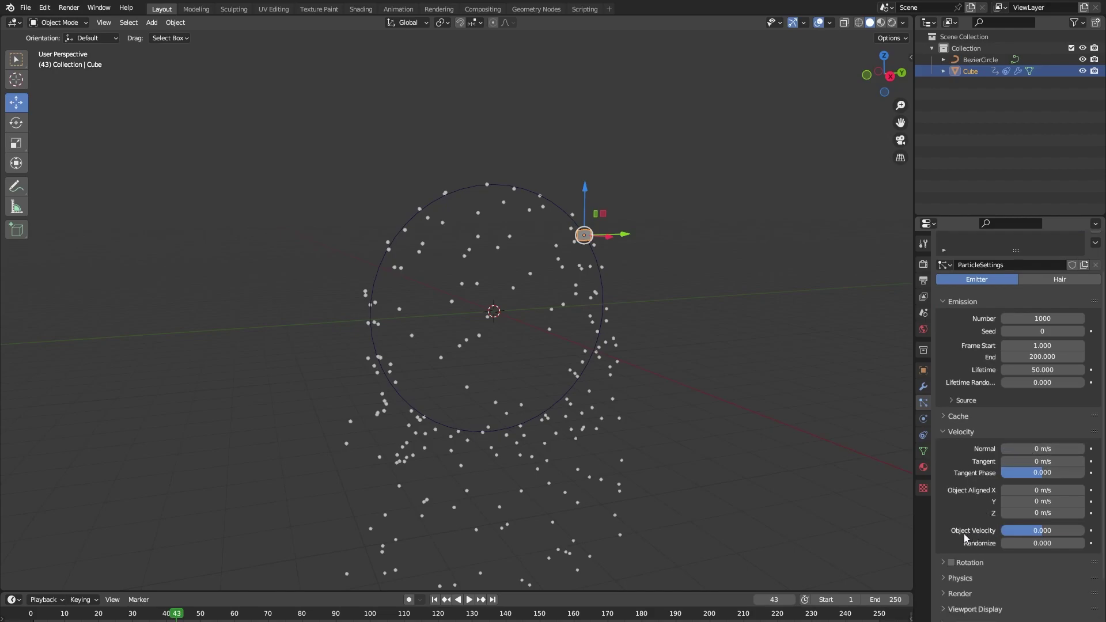
# Step: Set the particles' object velocity to 0.286 and preview how they are flung off the circle
pyautogui.moveTo(1018, 533); pyautogui.dragTo(1023, 532)
pyautogui.press('space')
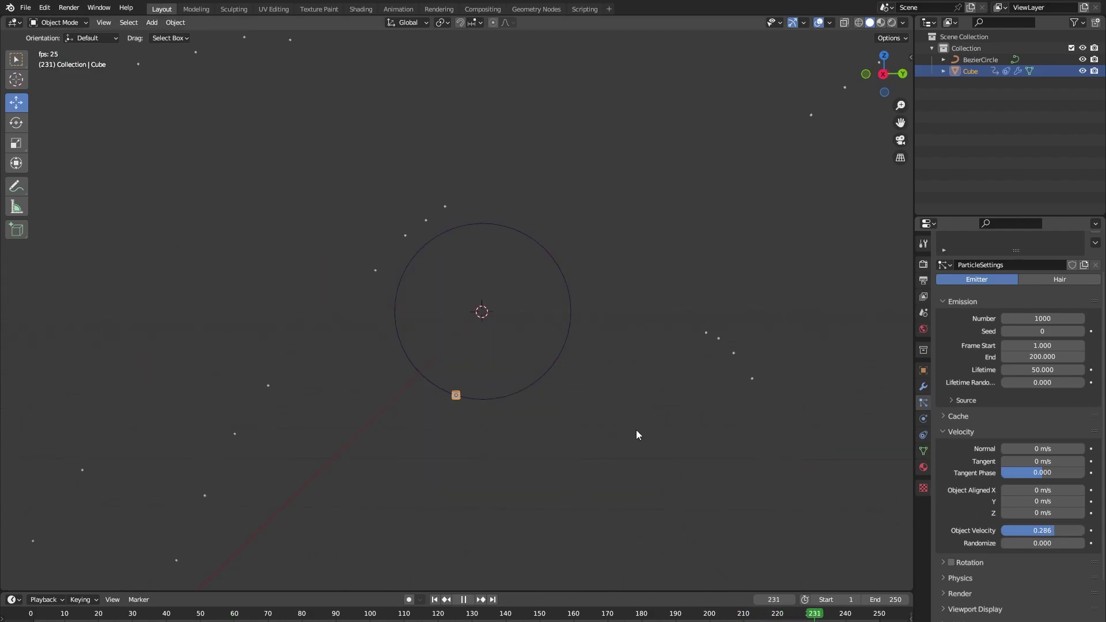
pyautogui.scroll(-5, 637, 430)
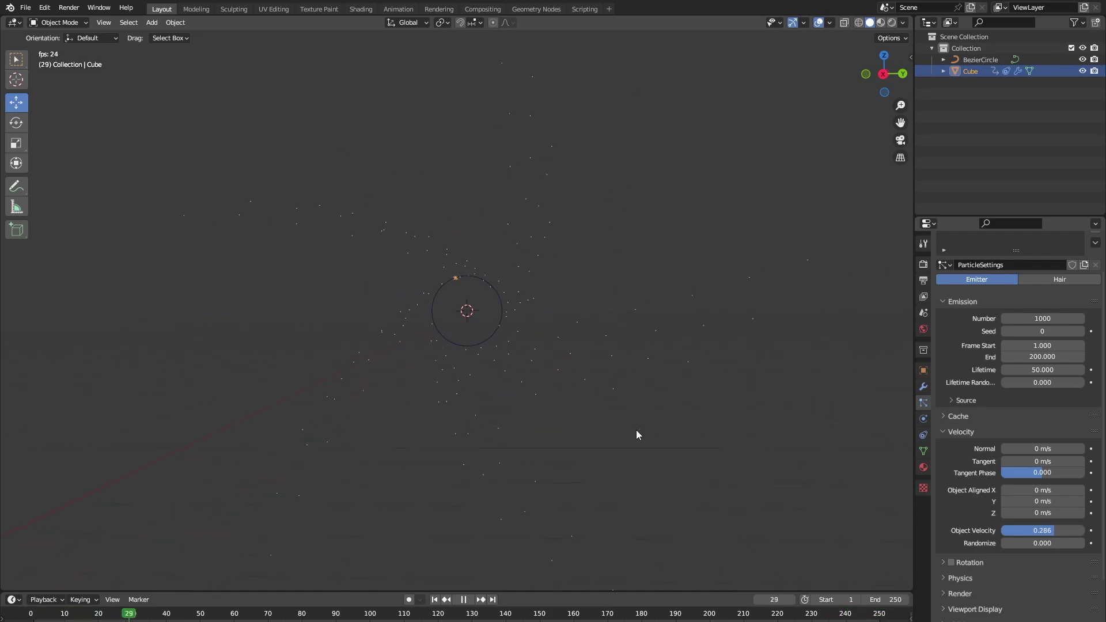
pyautogui.moveTo(636, 429)
pyautogui.mouseDown(button='middle')
pyautogui.moveTo(545, 439)
pyautogui.moveTo(635, 434)
pyautogui.moveTo(631, 424)
pyautogui.mouseUp(button='middle')
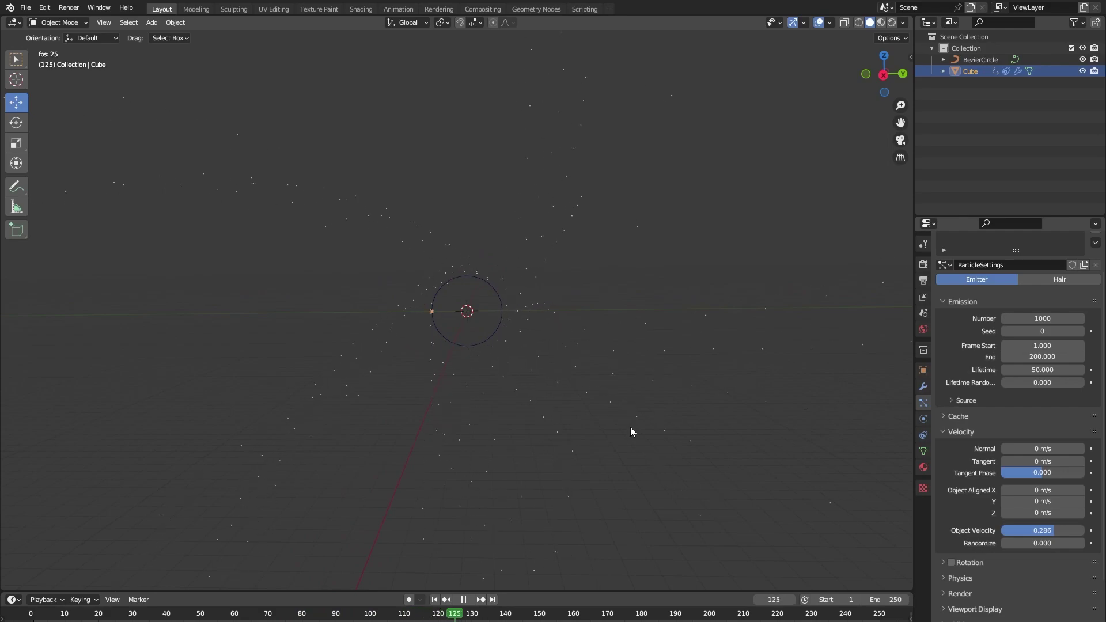
pyautogui.scroll(-5, 631, 427)
pyautogui.scroll(5, 394, 450)
# Step: Set the particles' emission end to frame 250, lifetime to 20 and lifetime randomness to 1
pyautogui.click(1041, 373)
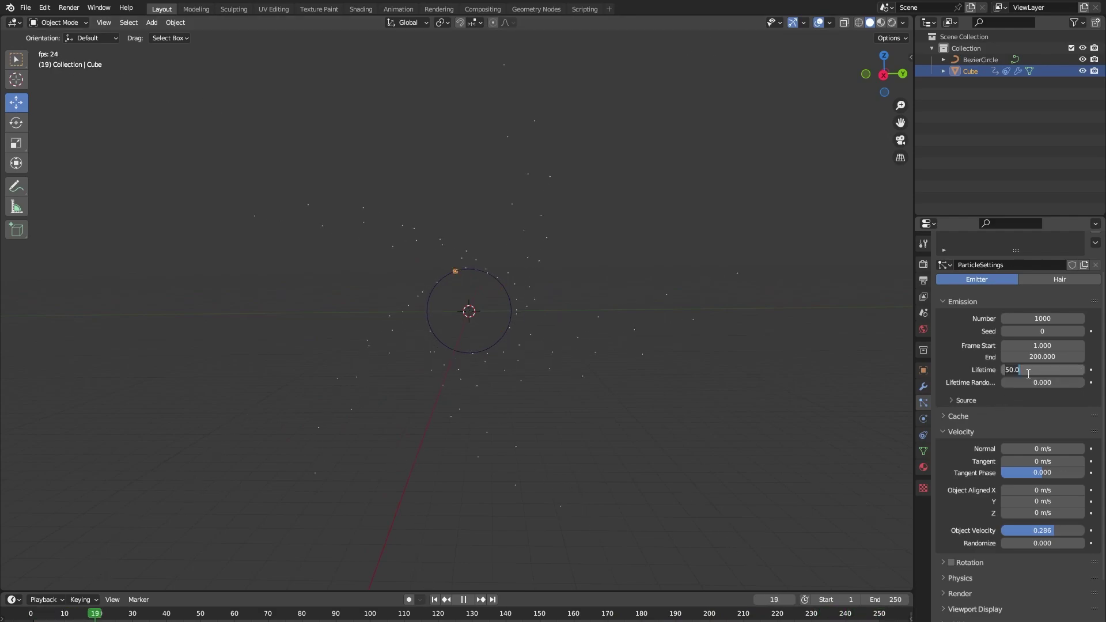
pyautogui.write('50.0')
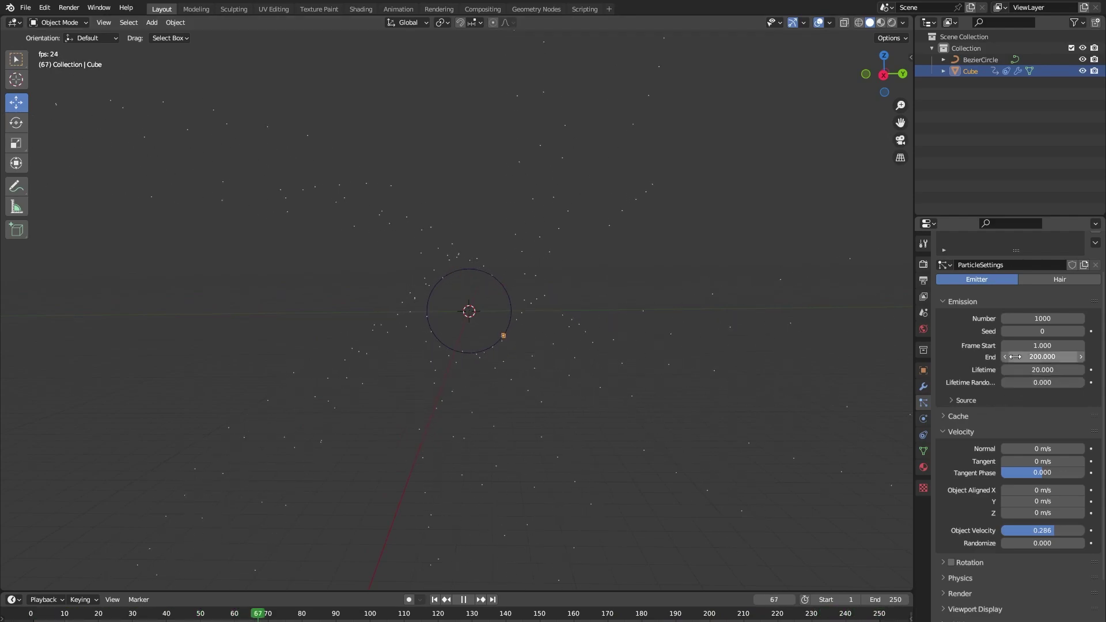
pyautogui.press('Return')
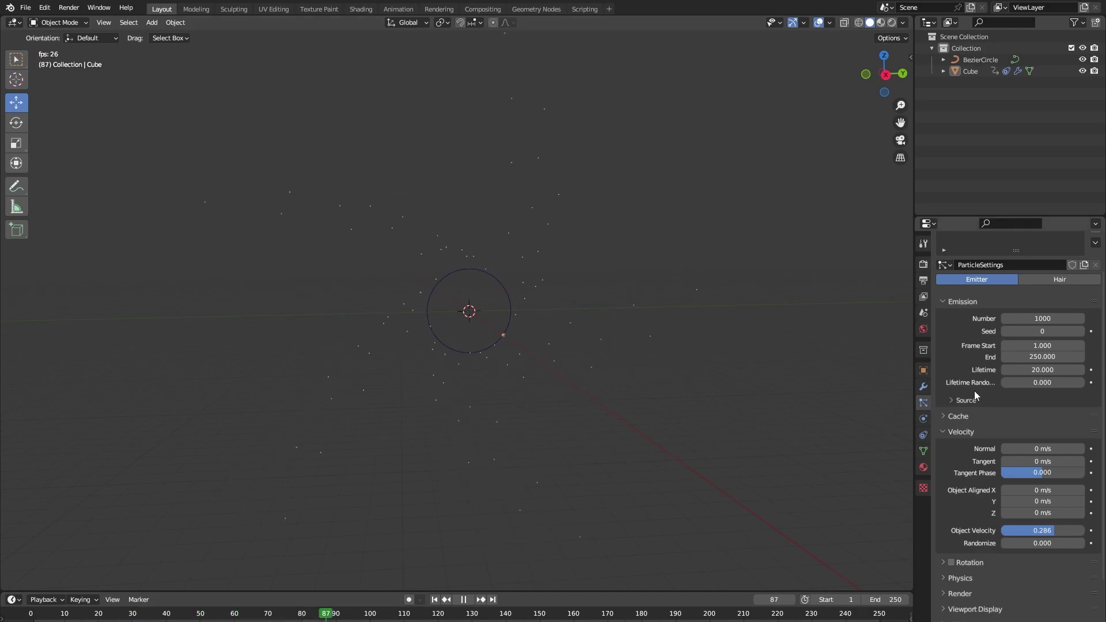
pyautogui.click(1009, 382)
pyautogui.write('1')
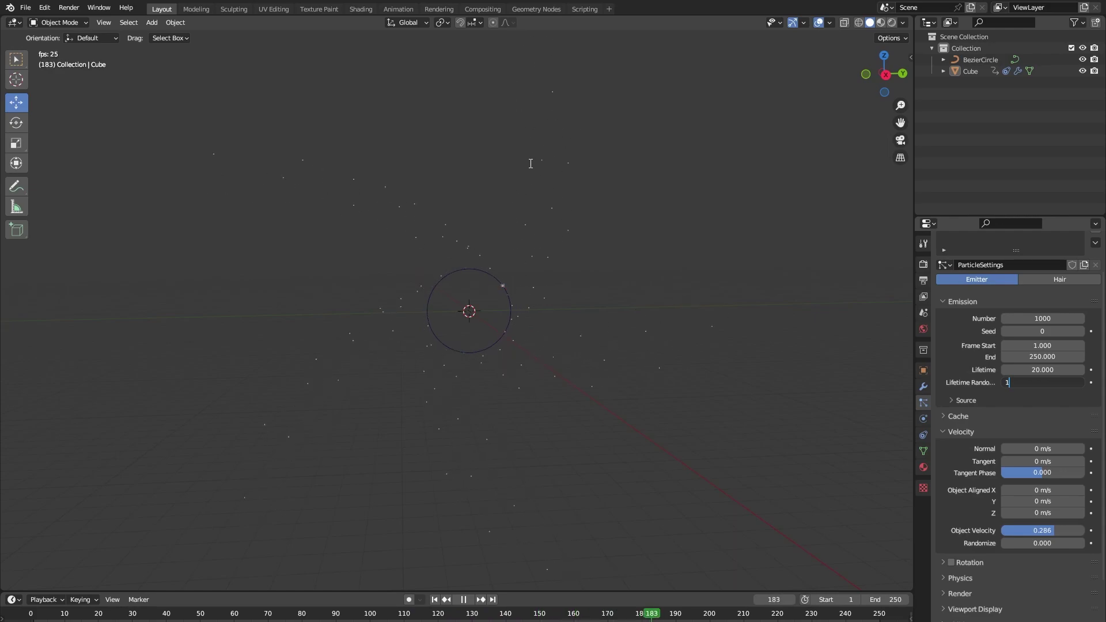
pyautogui.press('Return')
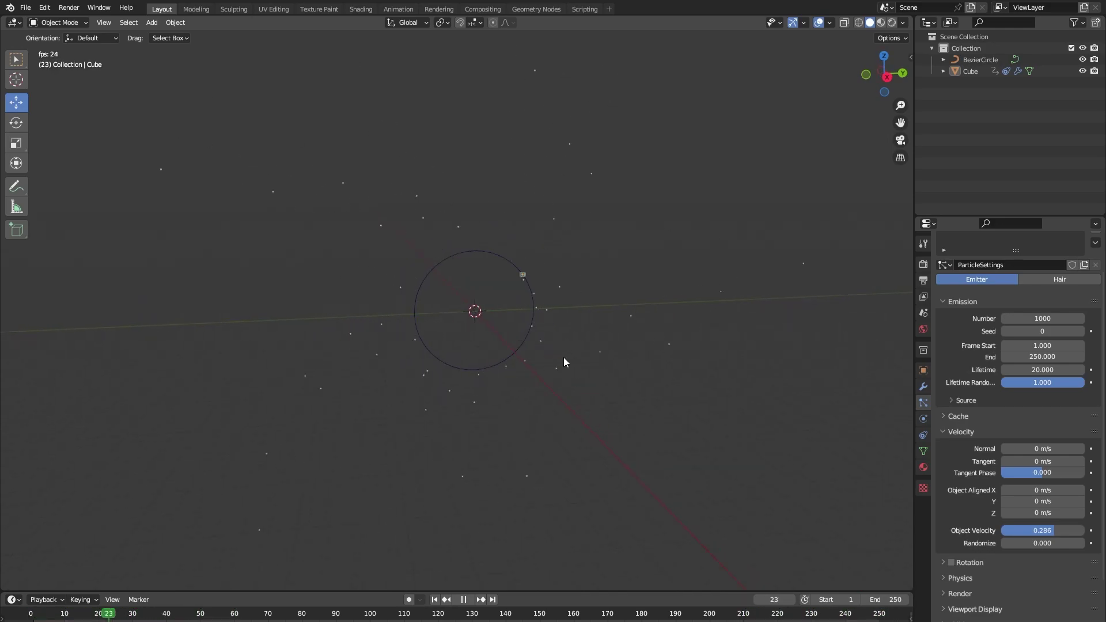
# Step: Raise the particle number to 30000 and preview the denser emission around the circle
pyautogui.click(1053, 319)
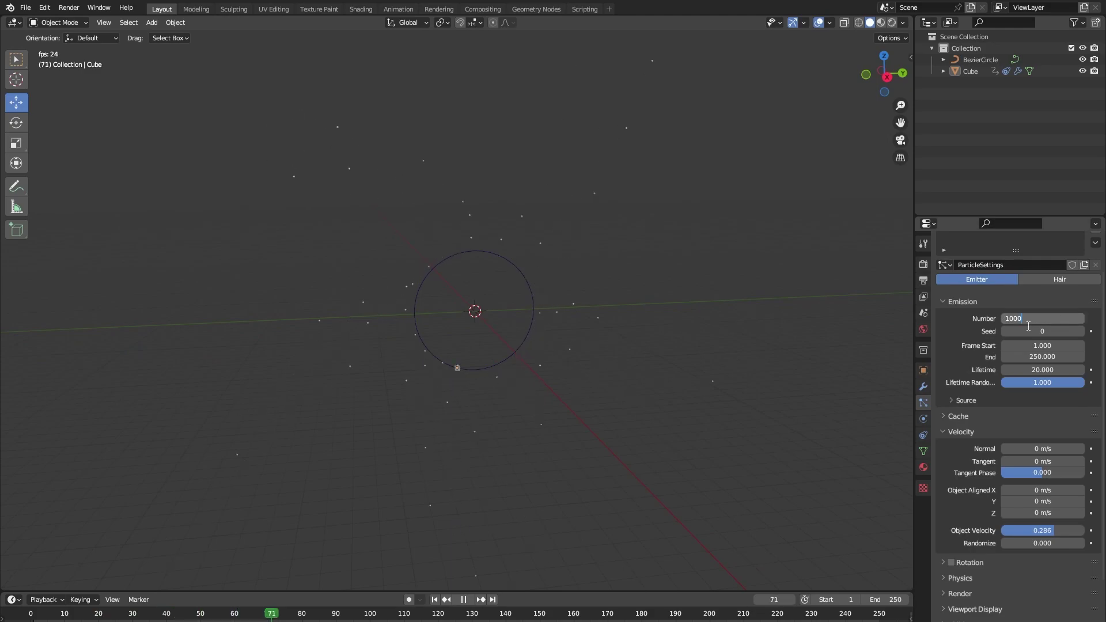
pyautogui.write('30000')
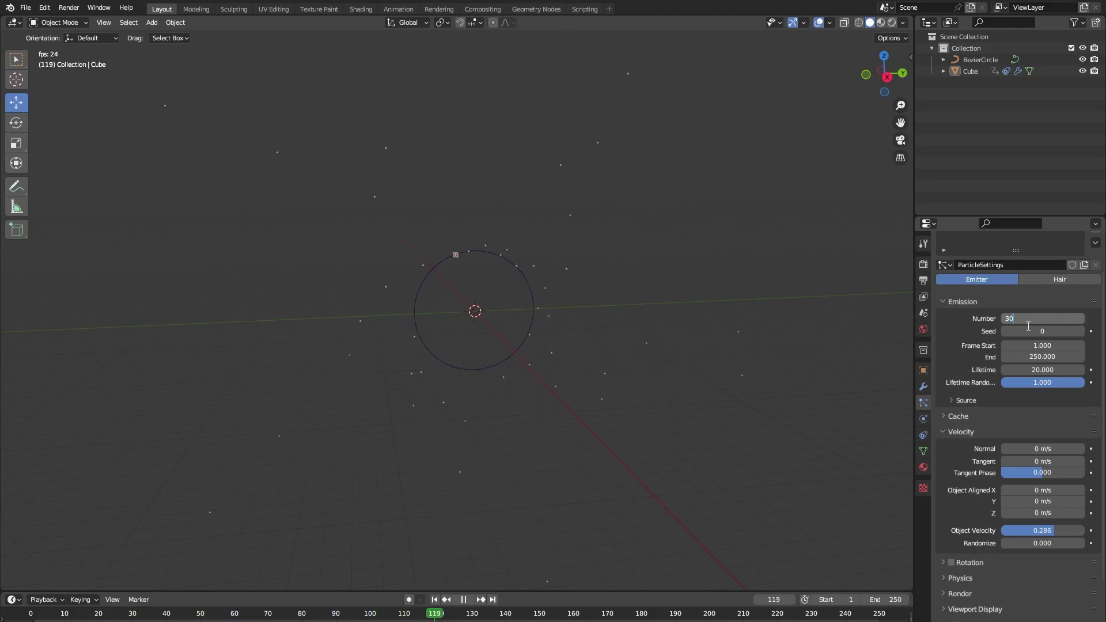
pyautogui.press('Return')
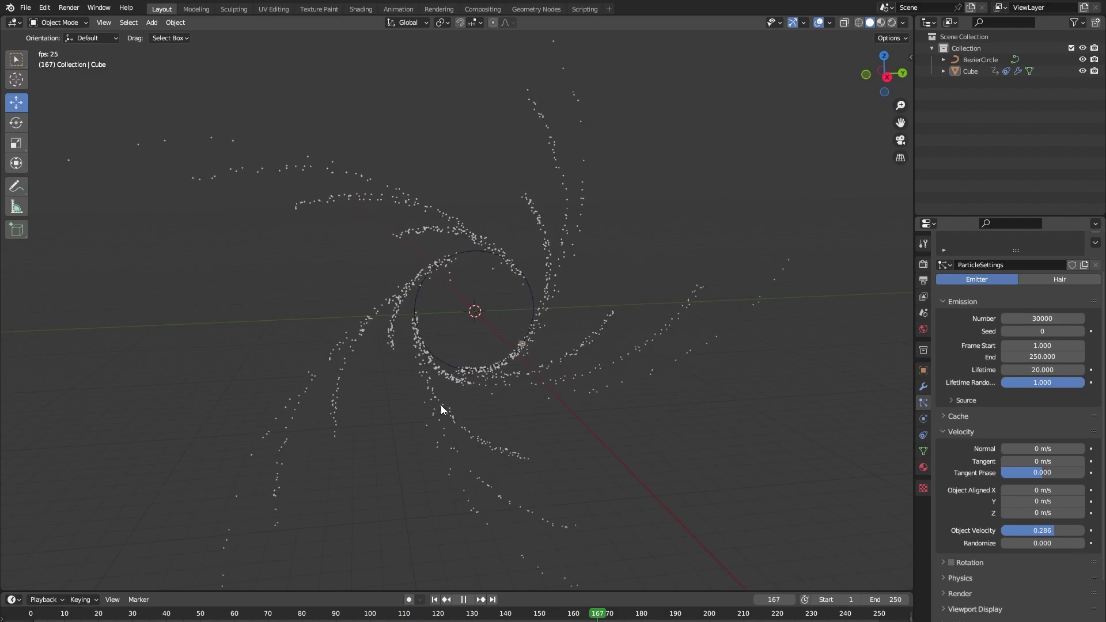
pyautogui.scroll(-5, 444, 406)
pyautogui.moveTo(439, 377); pyautogui.dragTo(527, 382, button='middle')
pyautogui.scroll(3, 527, 382)
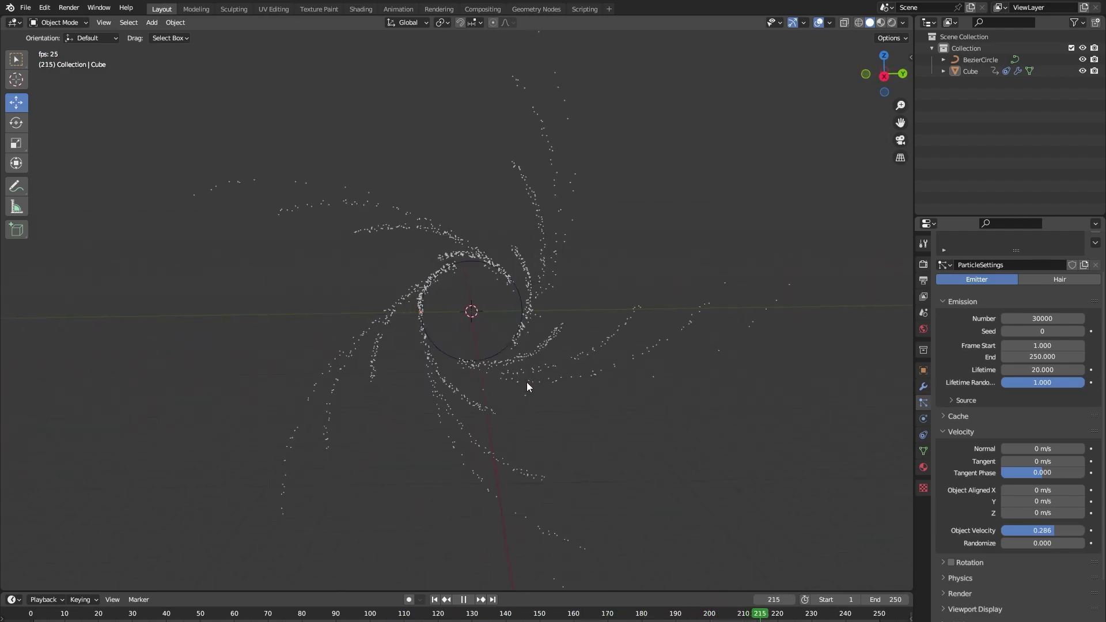
pyautogui.press('space')
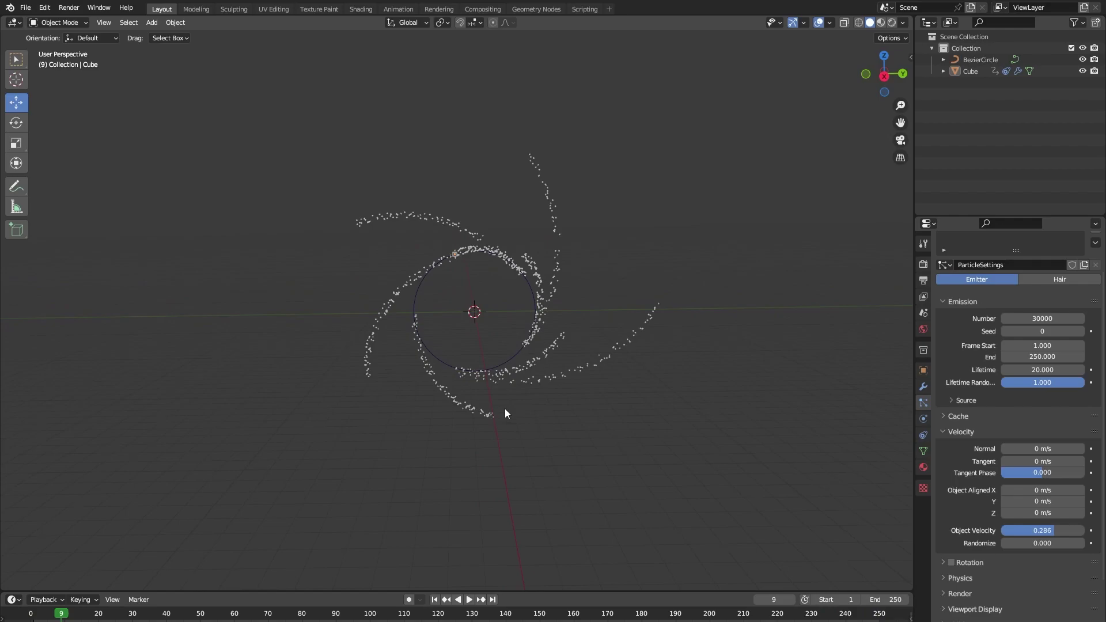
# Step: Add a second cube at the centre of the circle and scale it down smaller than the emitting cube
pyautogui.hotkey('shift', 'a')
pyautogui.moveTo(504, 409)
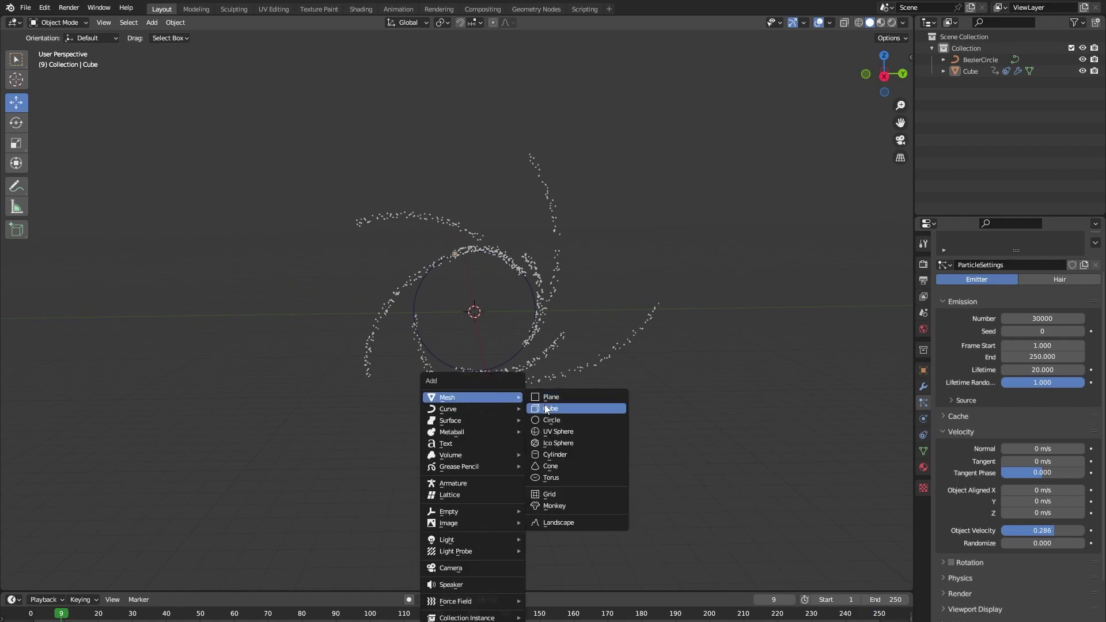
pyautogui.click(544, 408)
pyautogui.scroll(5, 487, 420)
pyautogui.moveTo(482, 425); pyautogui.dragTo(235, 289, button='middle')
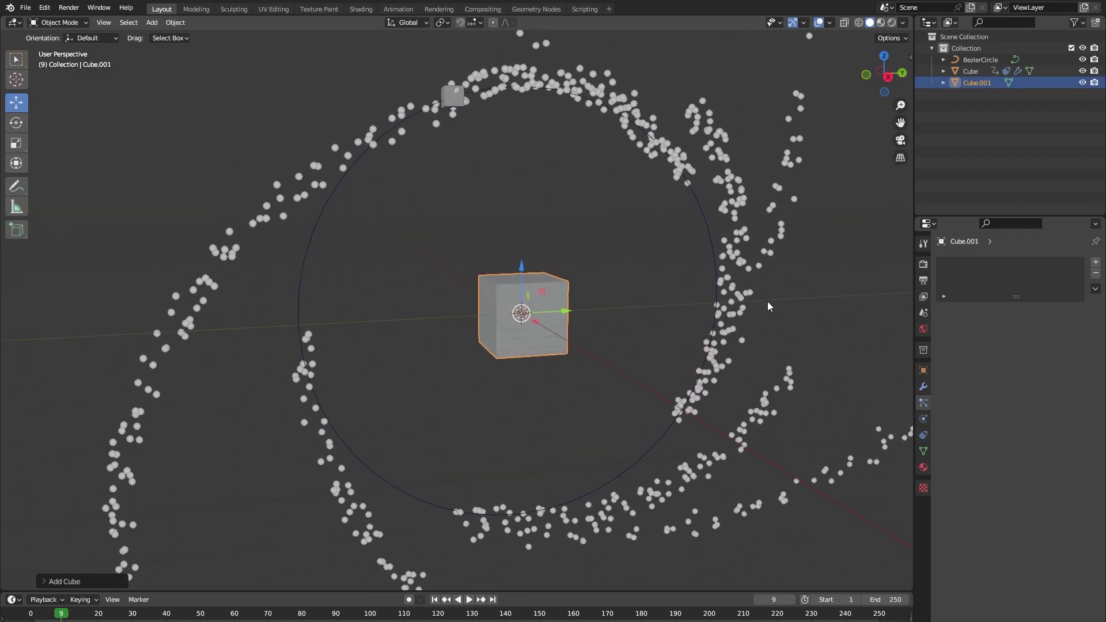
pyautogui.keyDown('ctrl'); pyautogui.scroll(5, 758, 306); pyautogui.keyUp('ctrl')
pyautogui.press('s')
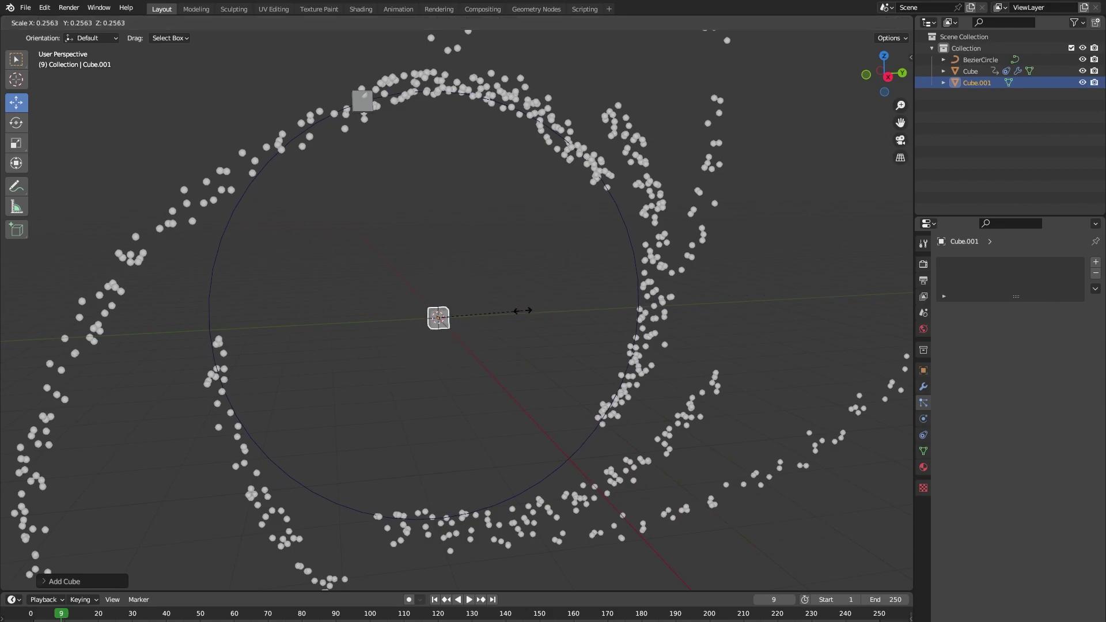
pyautogui.click(481, 318)
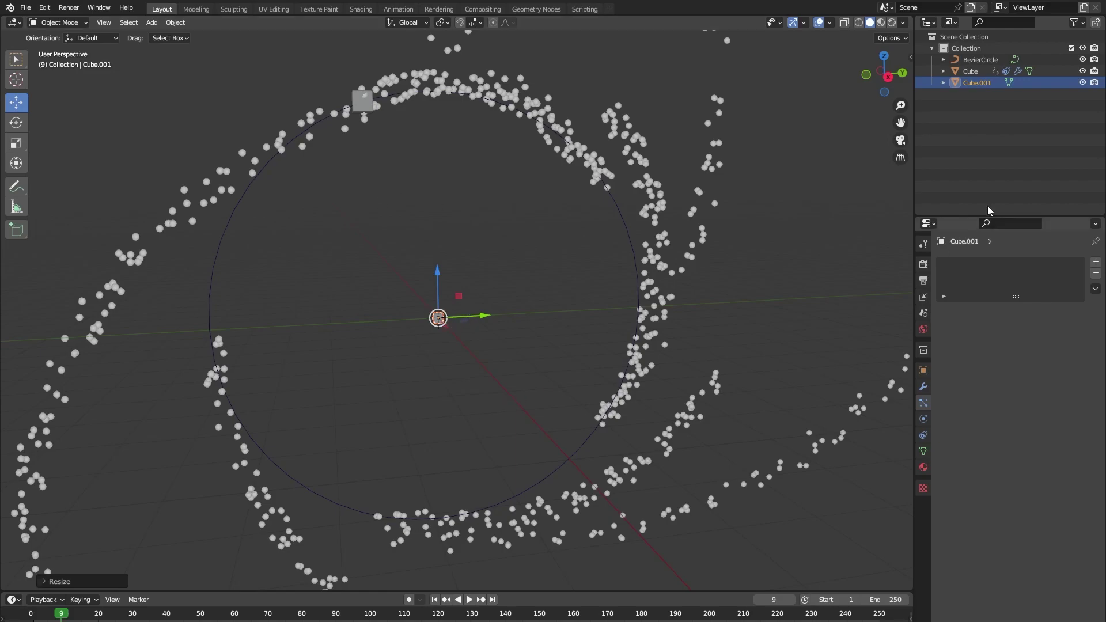
# Step: Rename the small centre cube as particle and the emitting cube on the circle as emittor
pyautogui.doubleClick(978, 82)
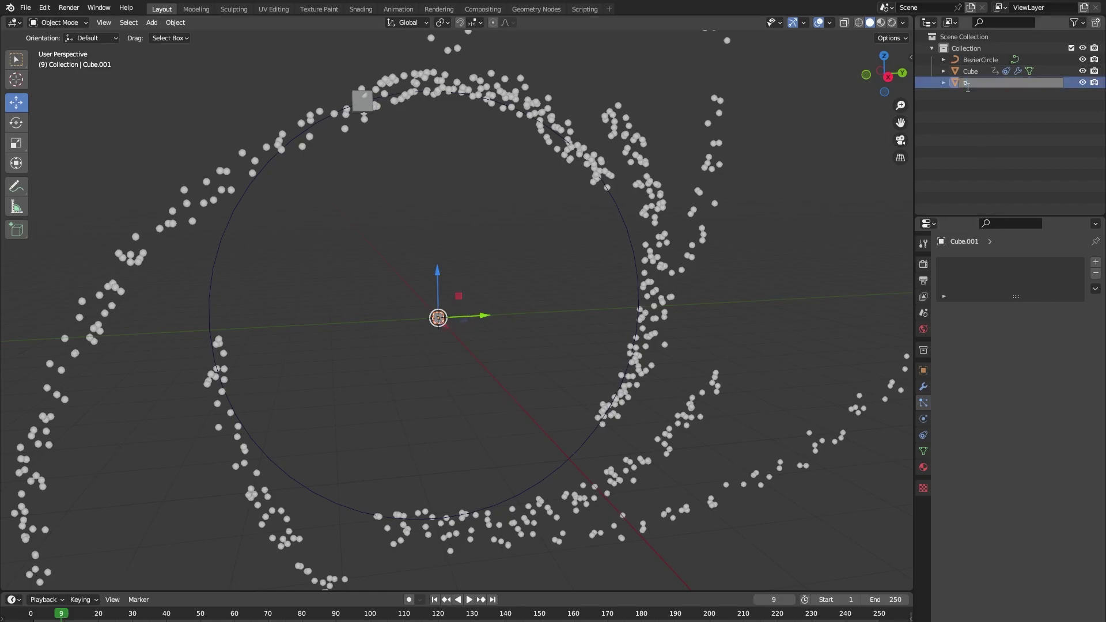
pyautogui.write('particle')
pyautogui.press('Return')
pyautogui.doubleClick(961, 71)
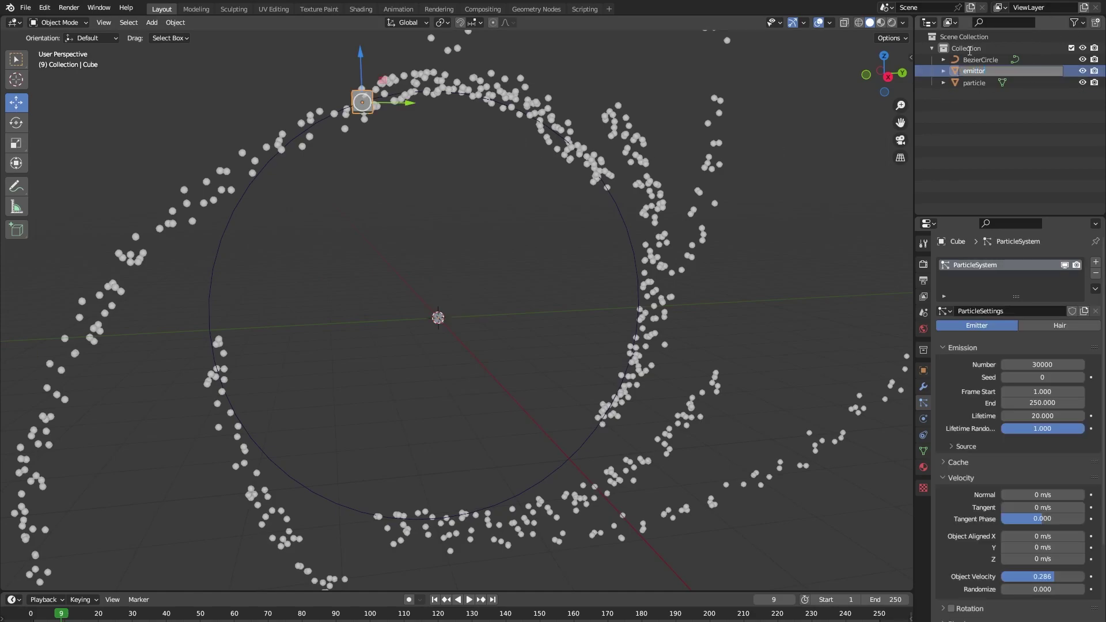
pyautogui.write('emittor')
pyautogui.press('Return')
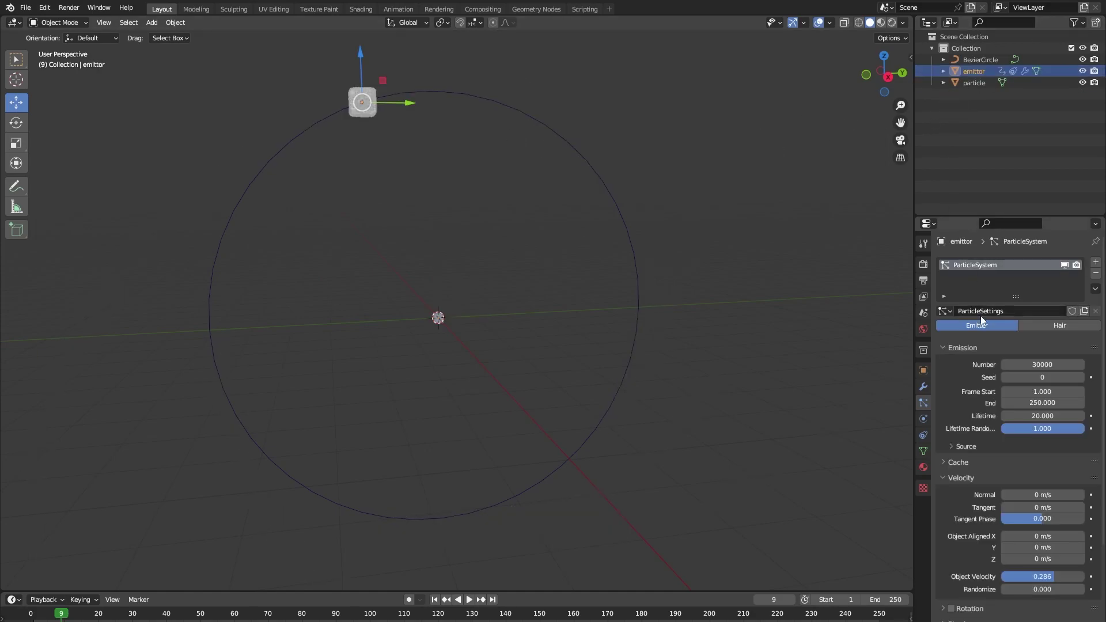
# Step: Render the emittor's particles as Object with the particle cube as instance object, and preview the emission
pyautogui.scroll(-5, 977, 385)
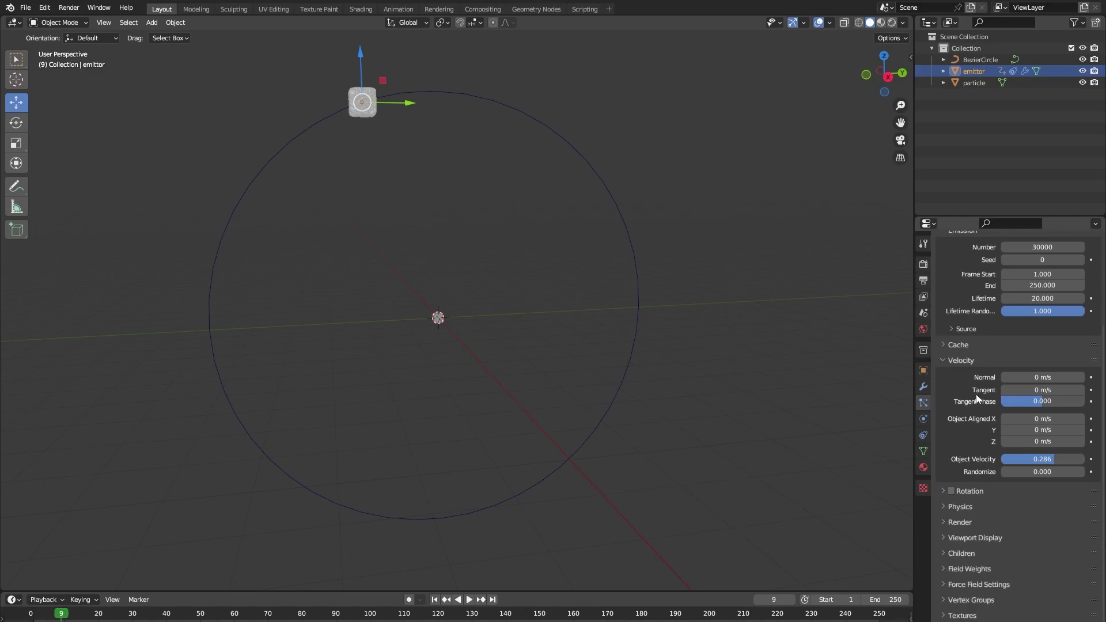
pyautogui.click(947, 525)
pyautogui.scroll(-5, 946, 524)
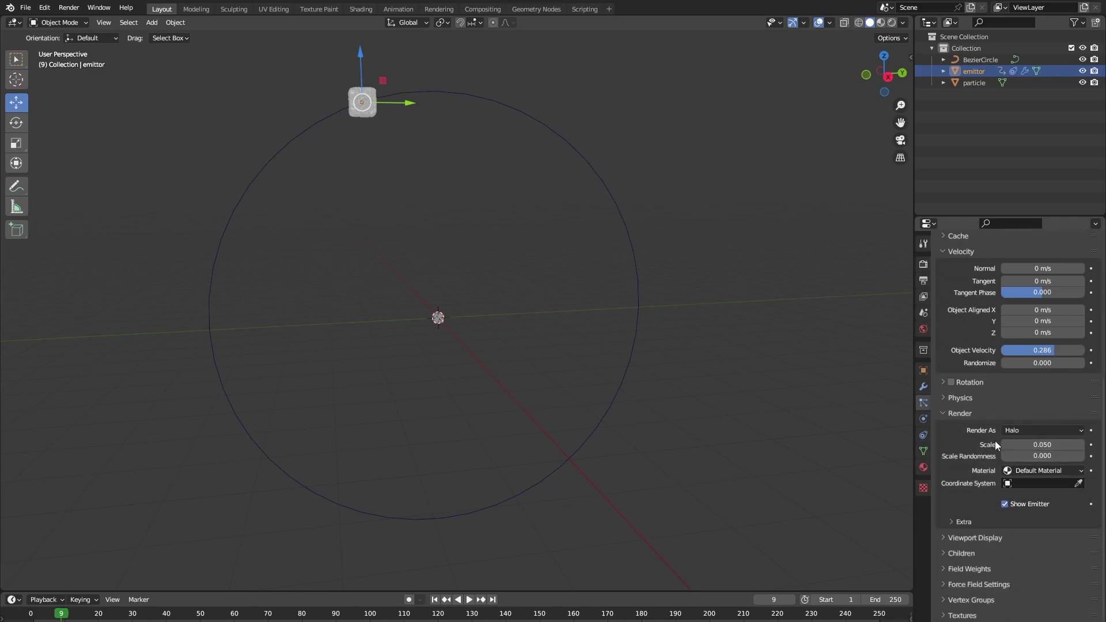
pyautogui.click(1013, 431)
pyautogui.click(1026, 496)
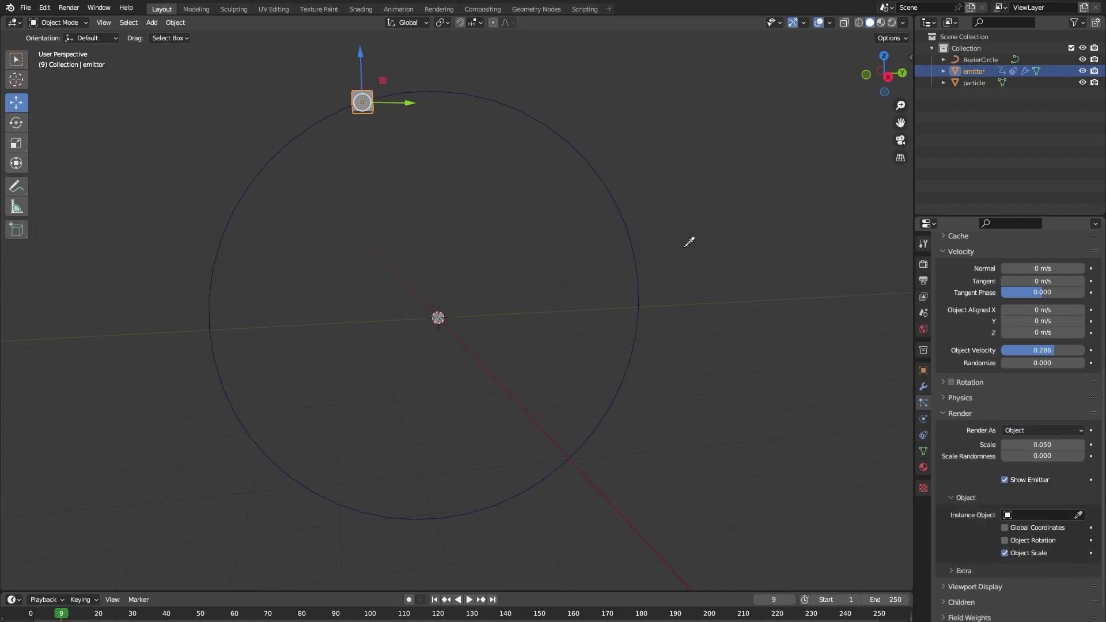
pyautogui.click(440, 317)
pyautogui.press('space')
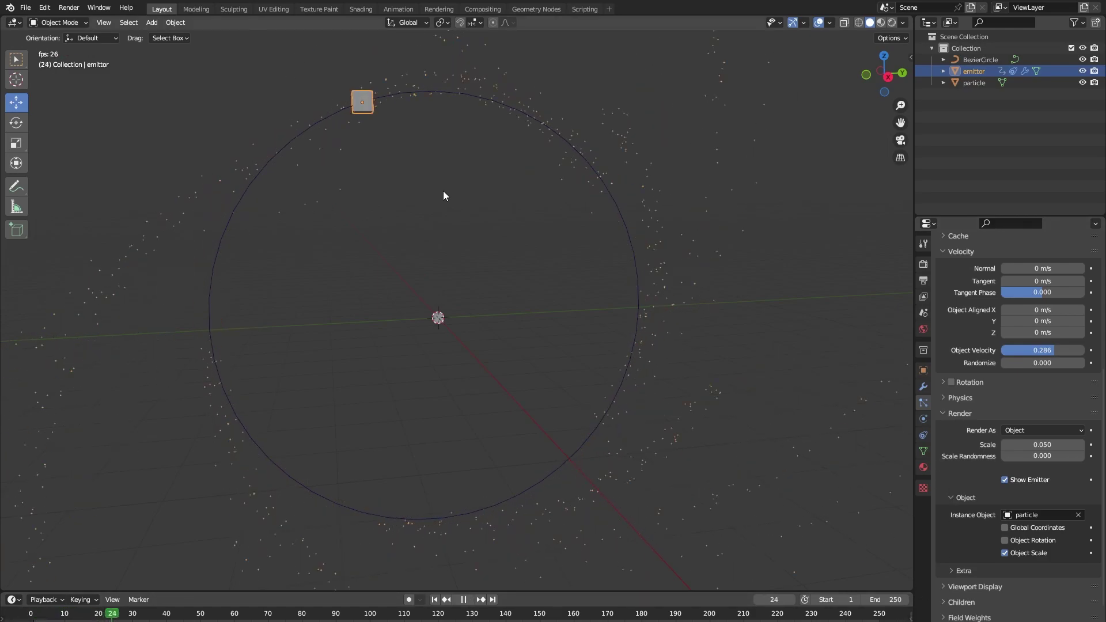
pyautogui.click(445, 203)
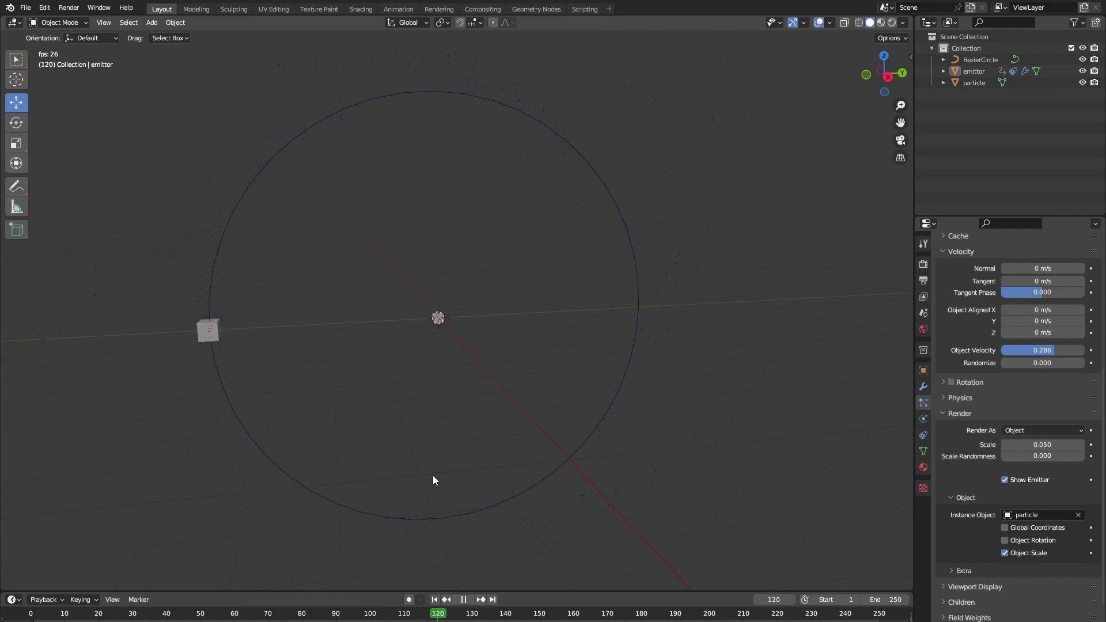
pyautogui.press('space')
pyautogui.moveTo(292, 193); pyautogui.dragTo(204, 196, button='middle')
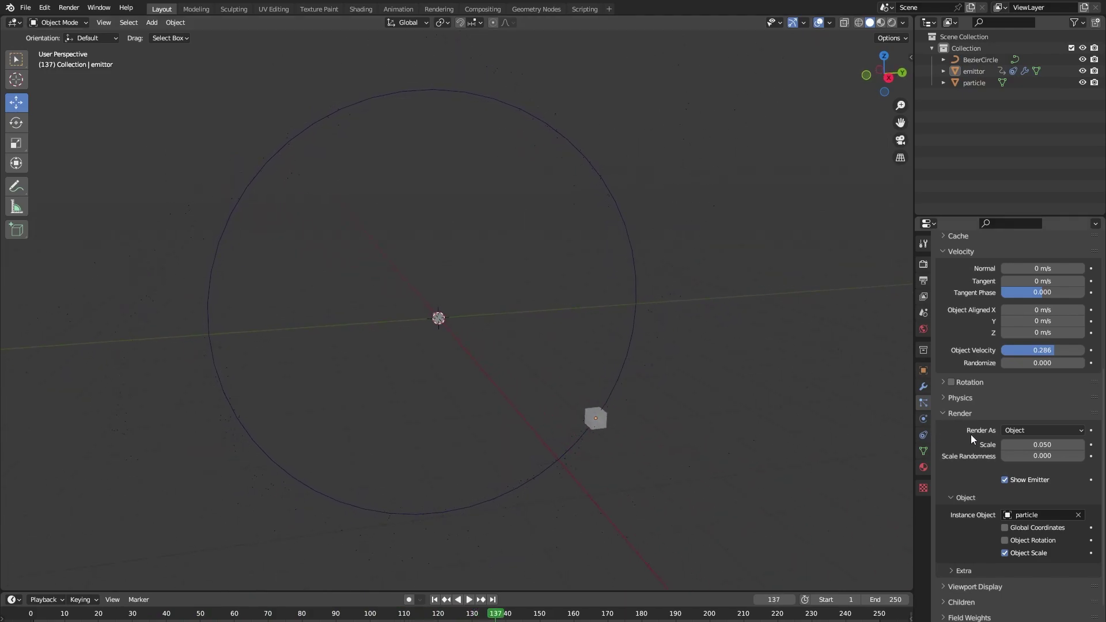
# Step: Set the particles' render scale to 0.900 and scale randomness to 0.639, and play the emission
pyautogui.moveTo(1043, 445); pyautogui.dragTo(1101, 445)
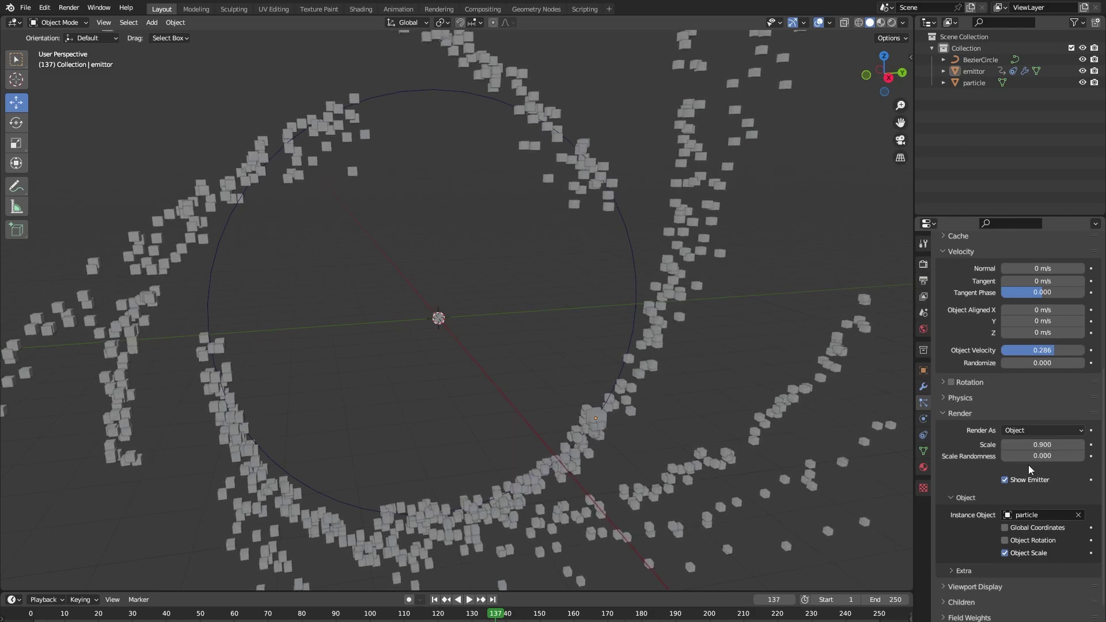
pyautogui.moveTo(1031, 456); pyautogui.dragTo(1054, 456)
pyautogui.scroll(-6, 649, 341)
pyautogui.press('space')
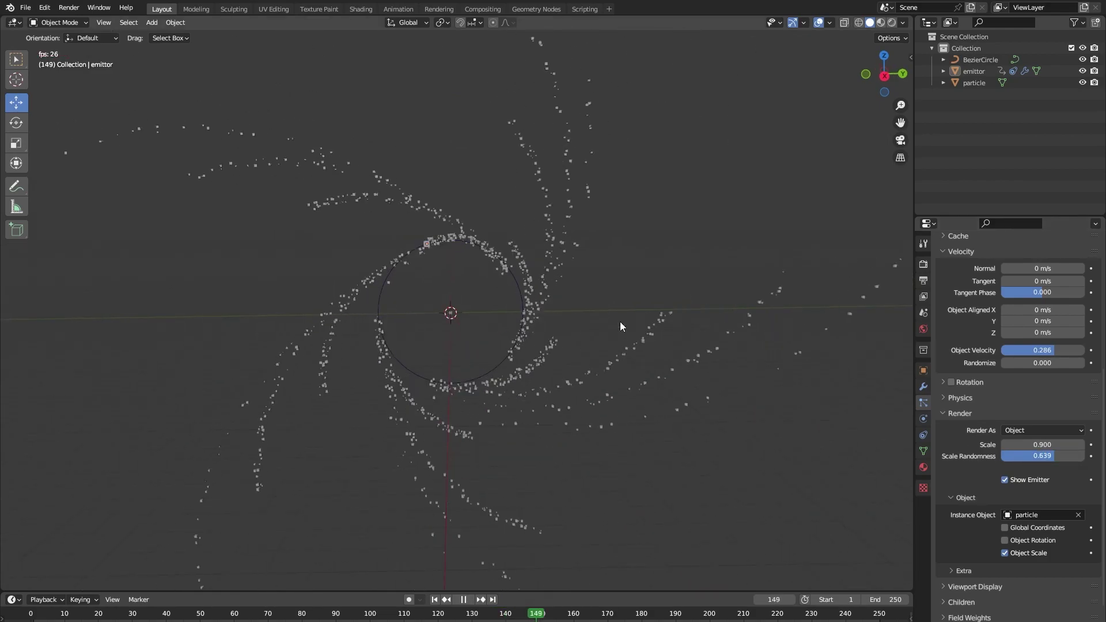
pyautogui.scroll(-3, 533, 143)
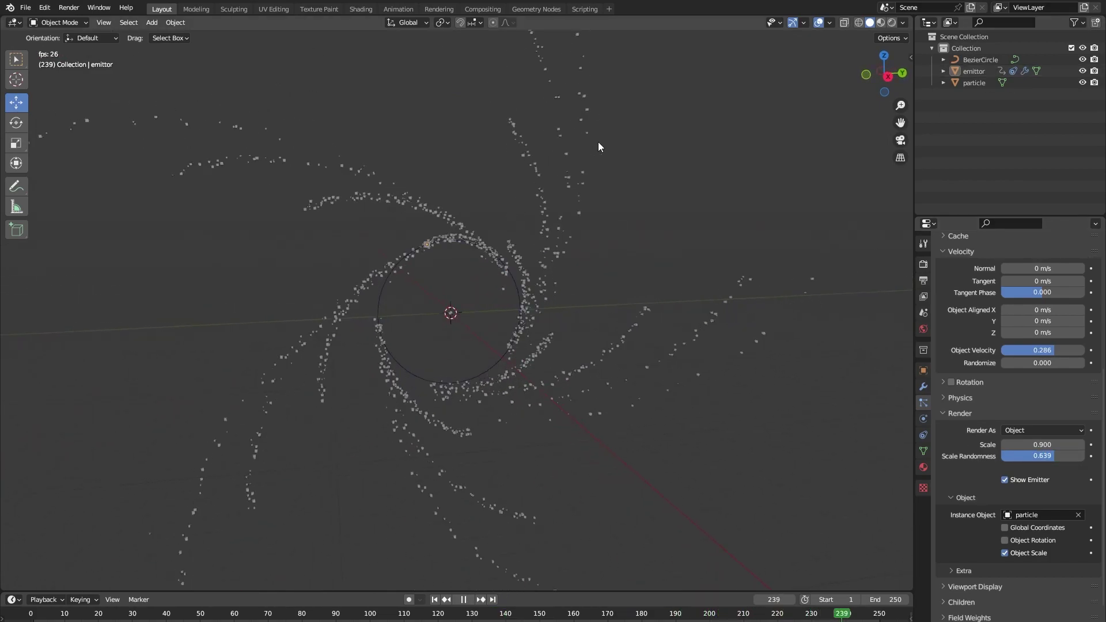
# Step: Stop the playback, add a plane at the circle's centre, and scale it up into a large floor
pyautogui.scroll(3, 594, 141)
pyautogui.press('space')
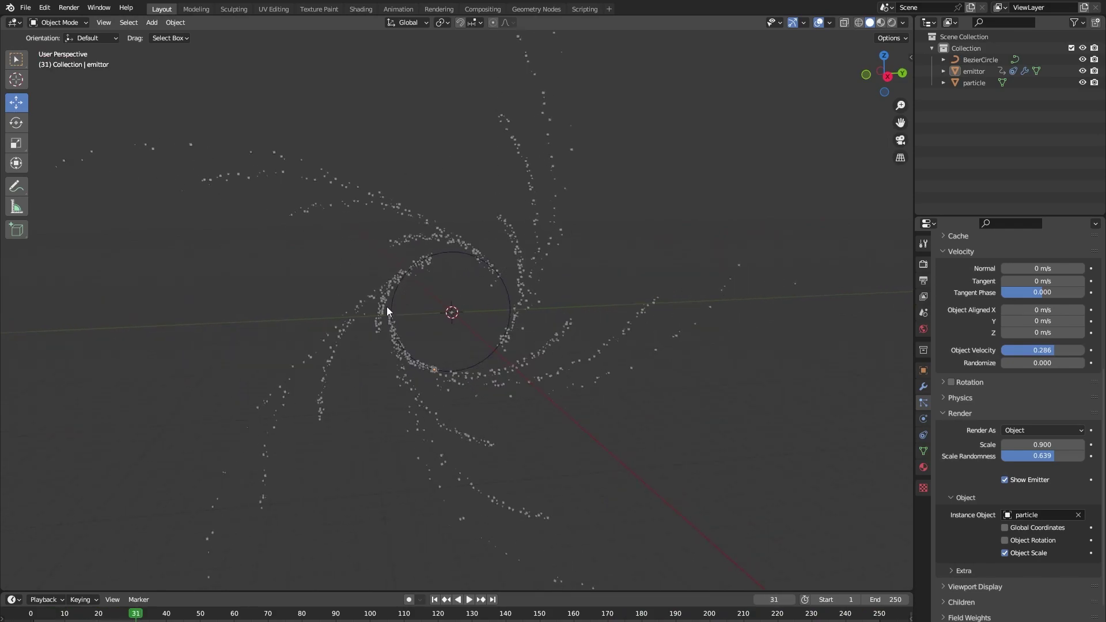
pyautogui.hotkey('shift', 'a')
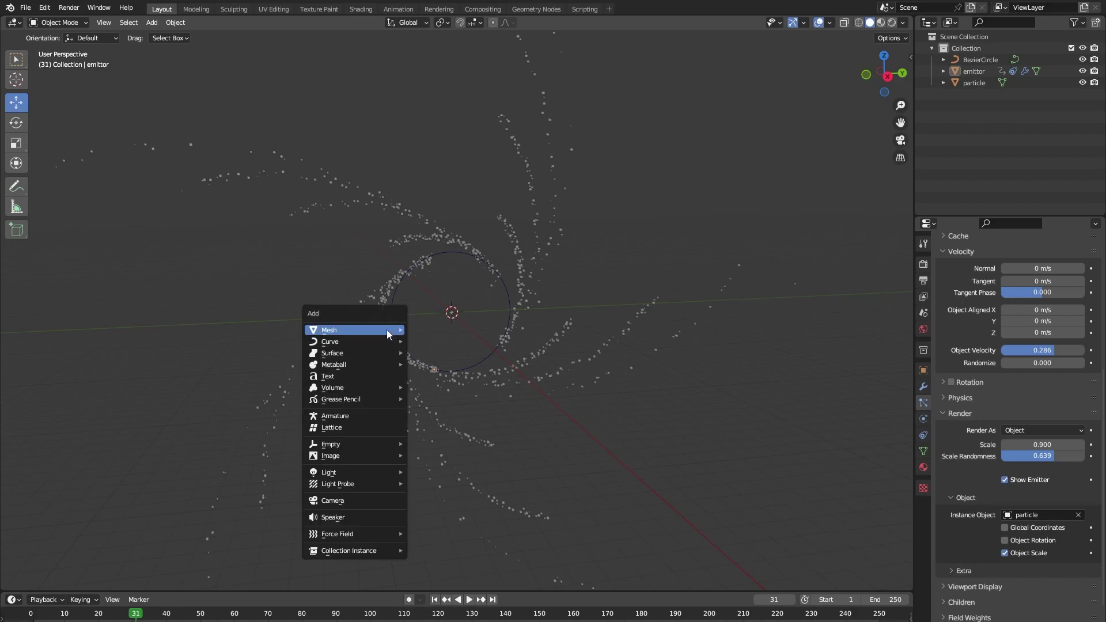
pyautogui.moveTo(386, 328)
pyautogui.click(457, 328)
pyautogui.press('s')
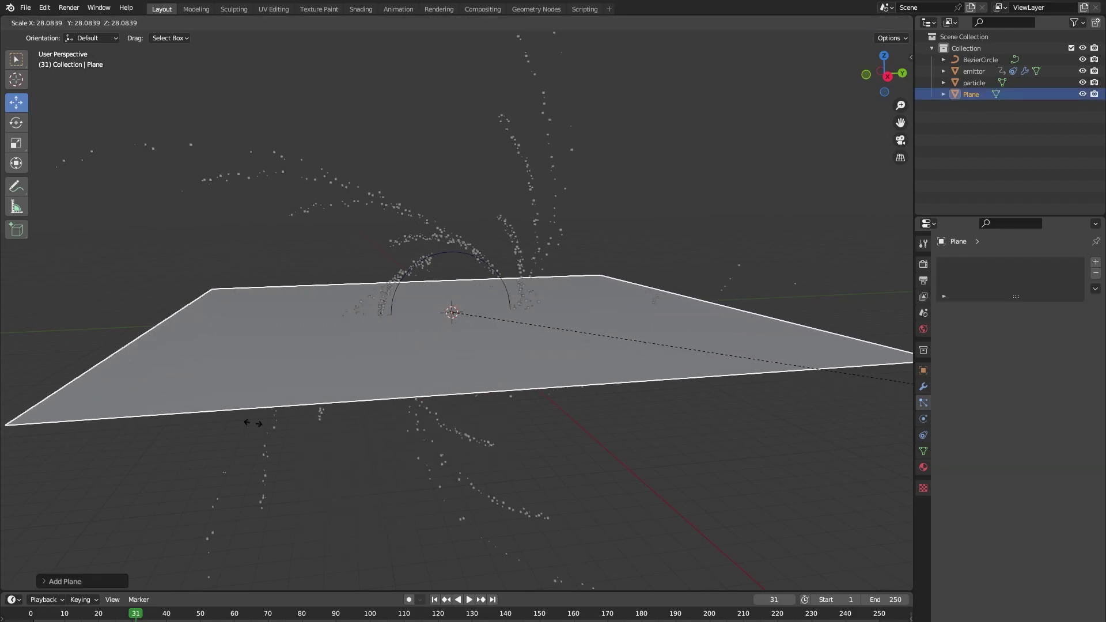
pyautogui.click(606, 424)
# Step: Narrow the plane along X to a scale of about 20.7 and lower it below the circle to Z about -7.67 m
pyautogui.press('s')
pyautogui.press('x')
pyautogui.click(612, 427)
pyautogui.press('g')
pyautogui.press('z')
pyautogui.click(448, 339)
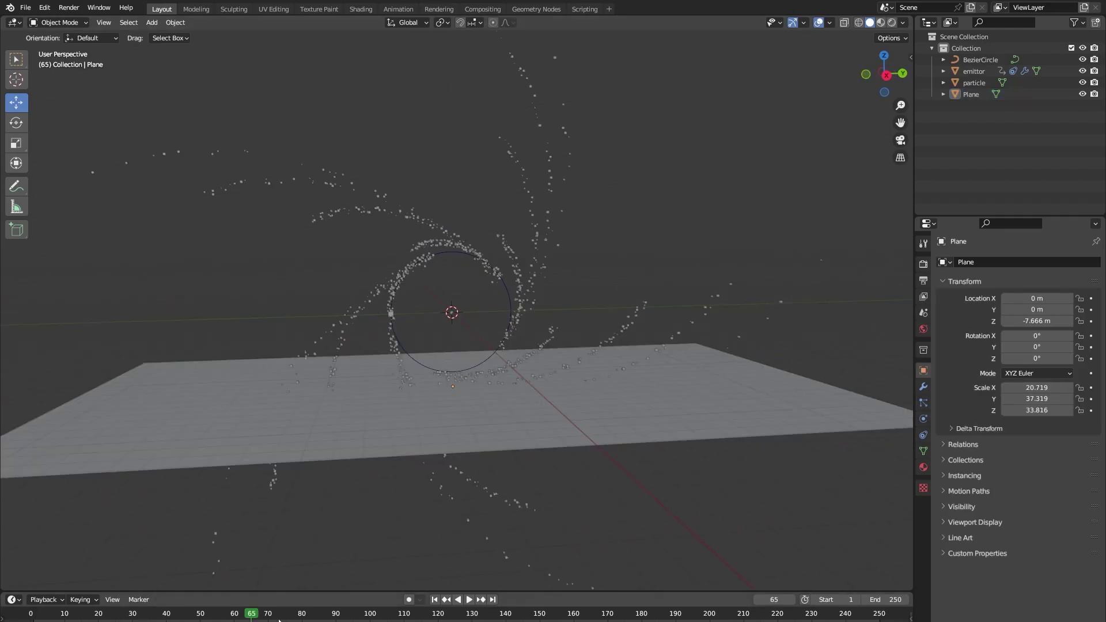
# Step: Play the animation to check how the particles meet the plane
pyautogui.hotkey('shift', 'Left')
pyautogui.press('space')
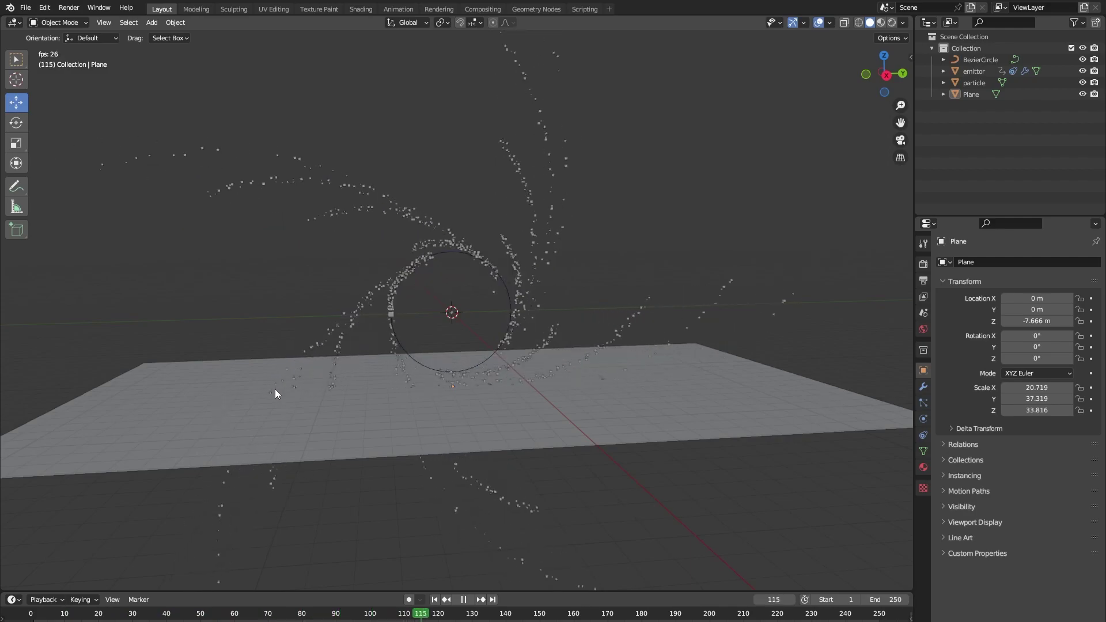
pyautogui.press('space')
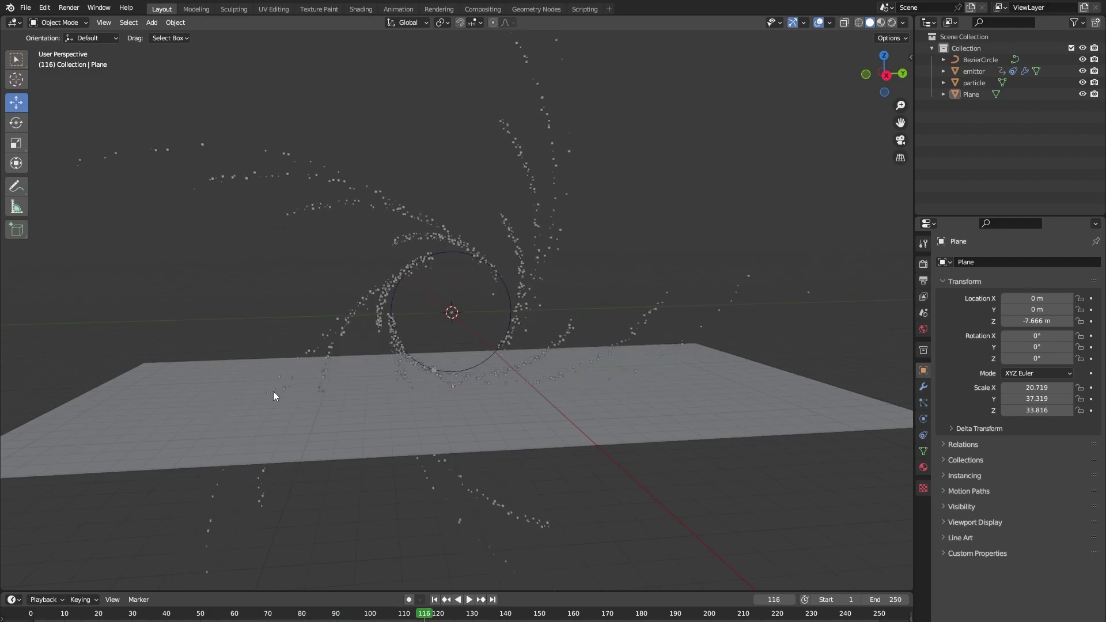
# Step: Enable Collision physics on the plane and play the simulation from the start while viewing it from another angle
pyautogui.click(274, 393)
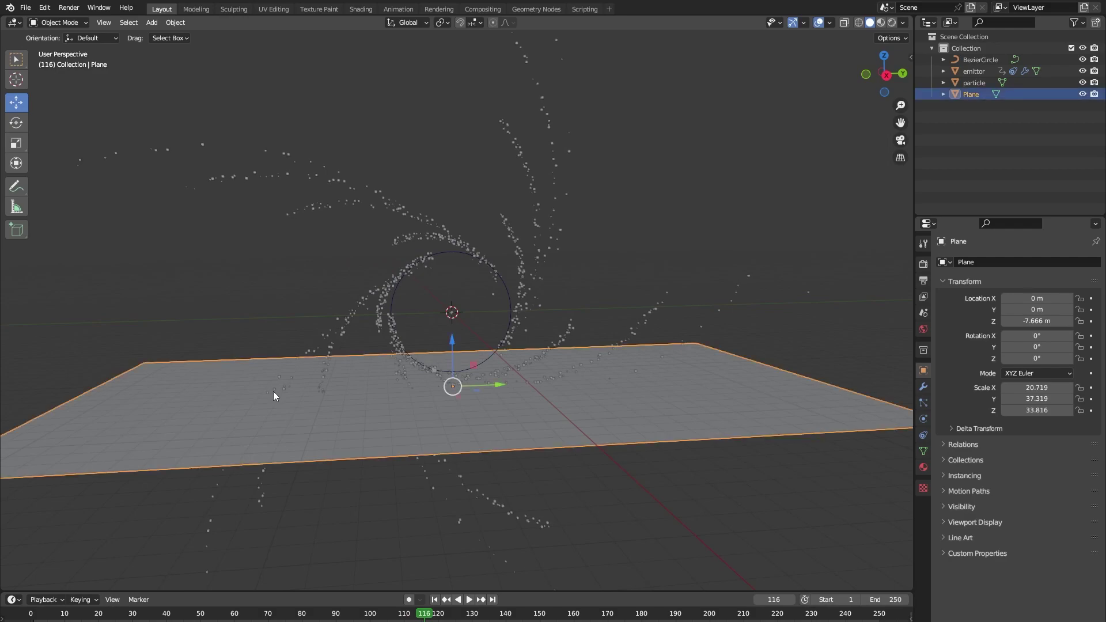
pyautogui.click(924, 419)
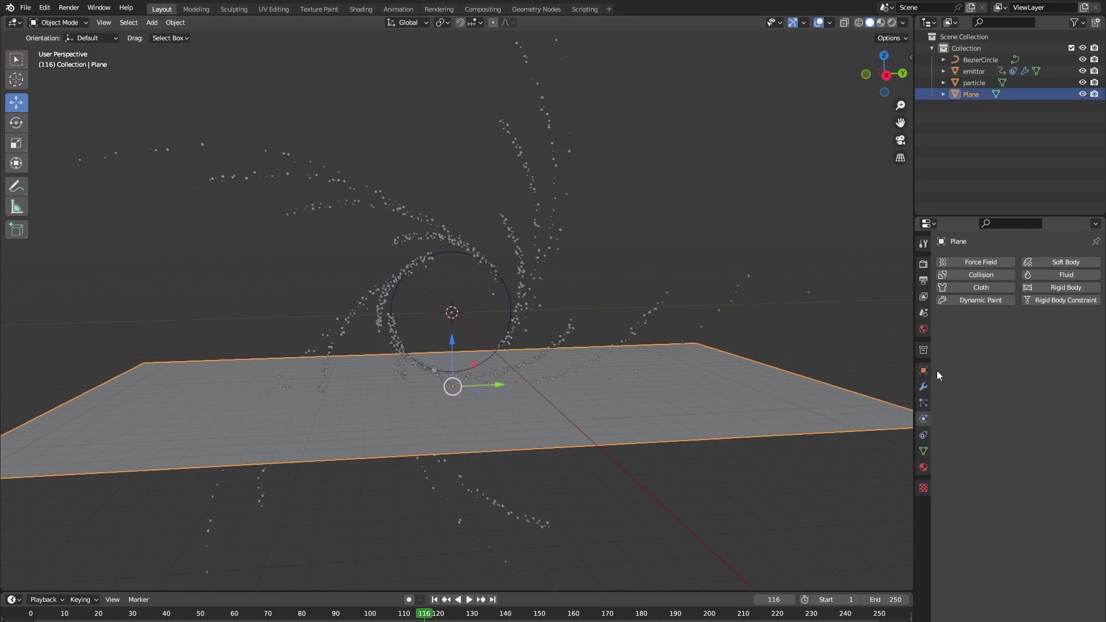
pyautogui.click(980, 276)
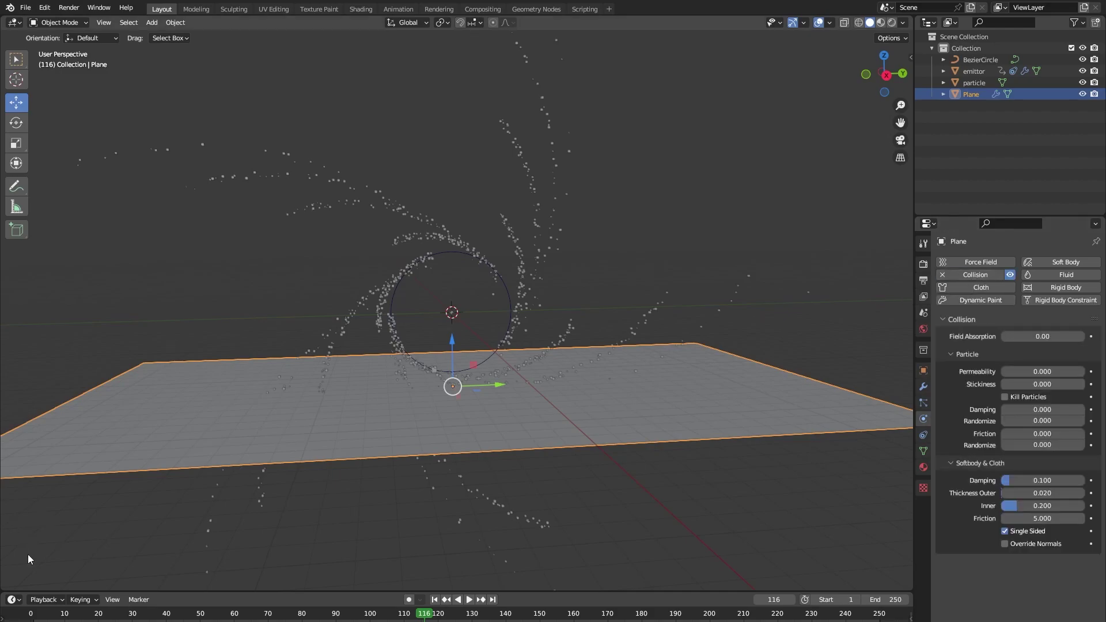
pyautogui.click(30, 614)
pyautogui.press('space')
pyautogui.hotkey('alt', 'a')
pyautogui.moveTo(190, 338); pyautogui.dragTo(363, 385, button='middle')
pyautogui.scroll(3, 357, 383)
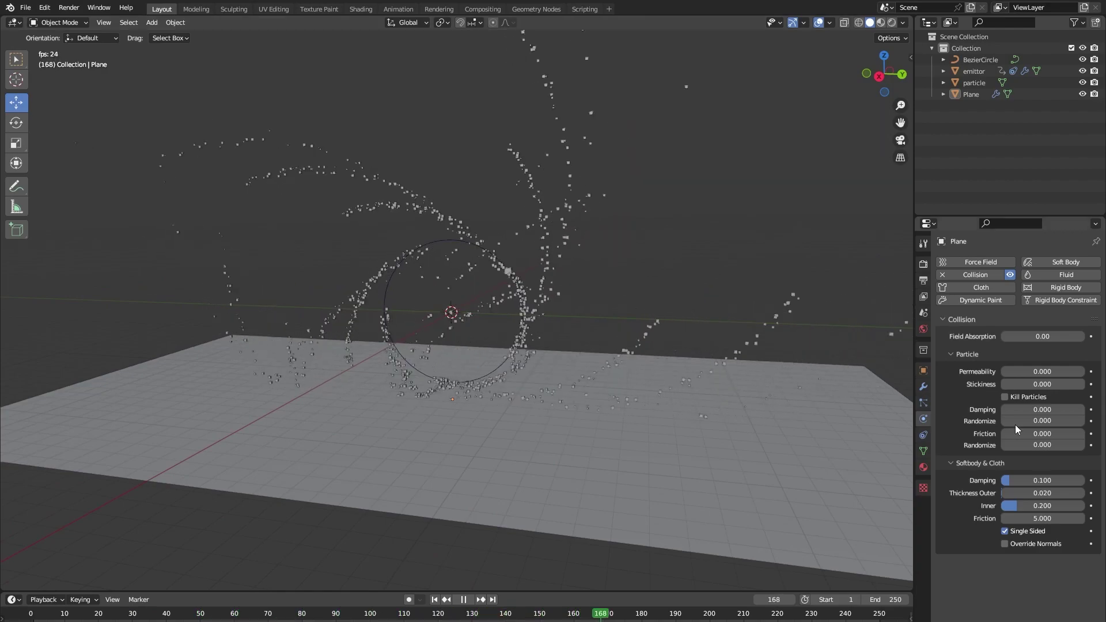
# Step: Set the plane's particle collision damping to 0.898 and friction to 0.905, with randomize values of 0.102 and 0.122 respectively
pyautogui.moveTo(1041, 409); pyautogui.dragTo(1076, 434)
pyautogui.moveTo(1005, 444); pyautogui.dragTo(1033, 411)
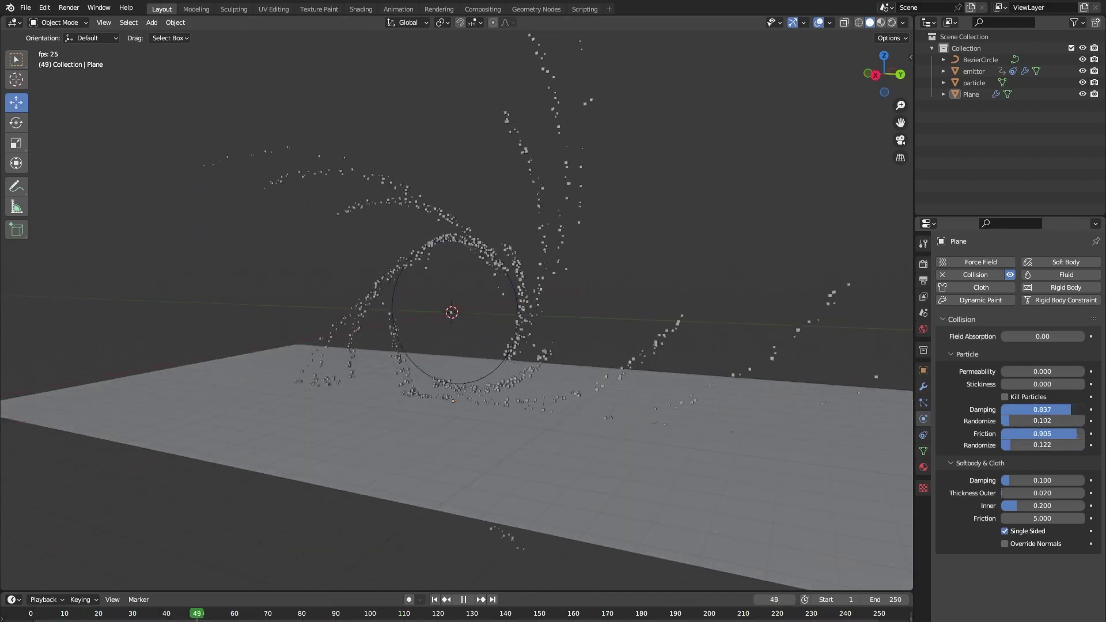
pyautogui.moveTo(576, 426); pyautogui.dragTo(499, 381, button='middle')
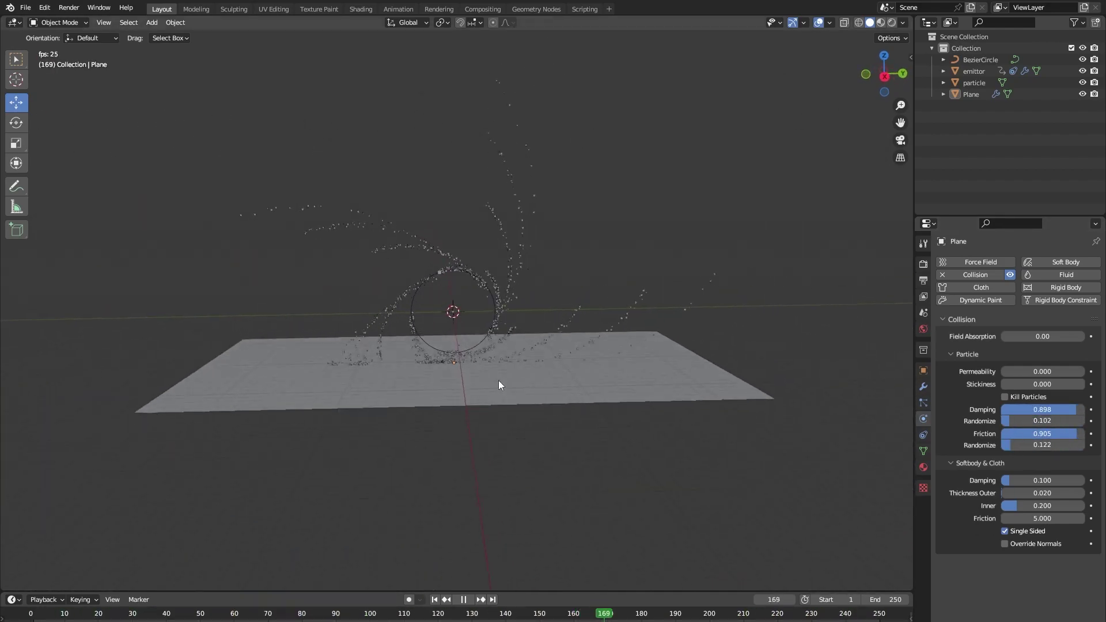
# Step: Lower the plane slightly along Z and replay the simulation
pyautogui.click(494, 375)
pyautogui.press('space')
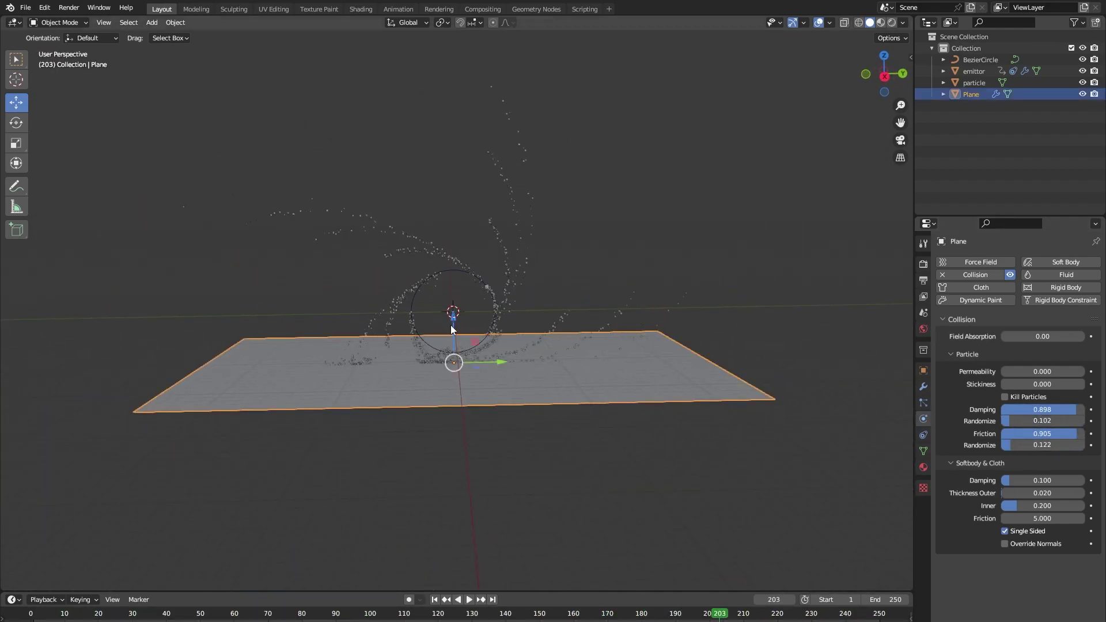
pyautogui.moveTo(452, 330); pyautogui.dragTo(454, 343)
pyautogui.press('space')
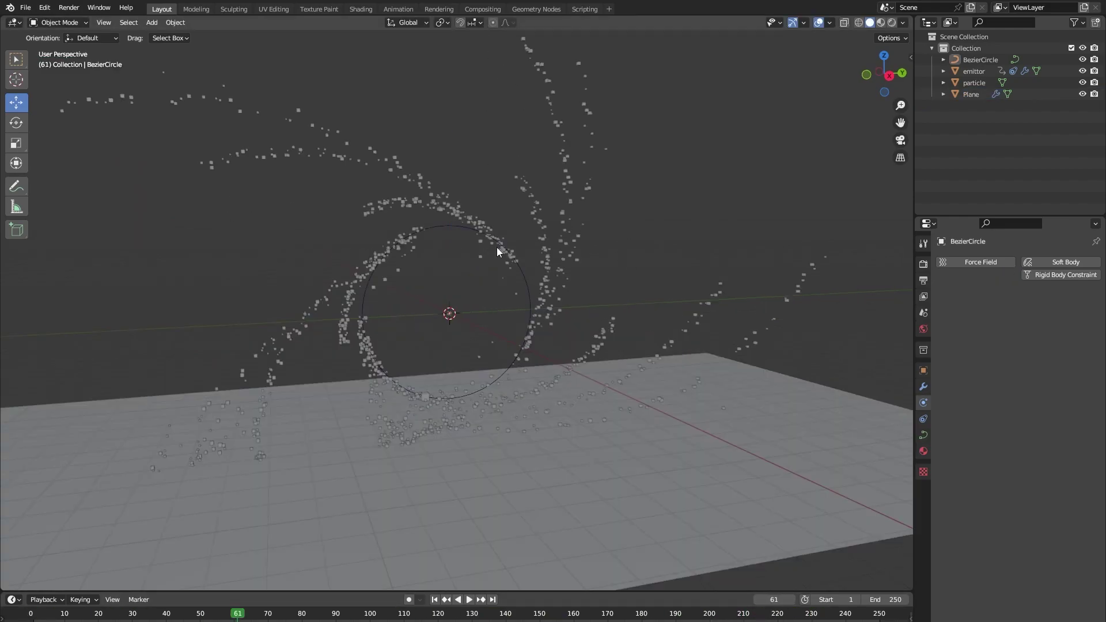
# Step: Try scaling the Bezier circle during playback to test its effect on the emission, and undo the resizing
pyautogui.click(497, 247)
pyautogui.press('space')
pyautogui.click(522, 286)
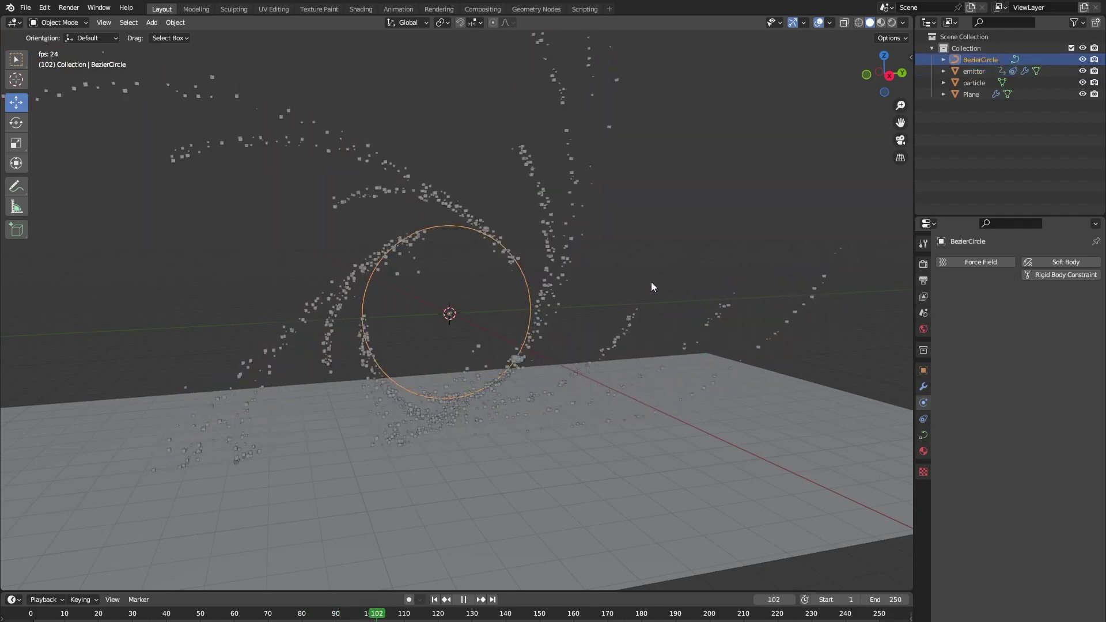
pyautogui.press('s')
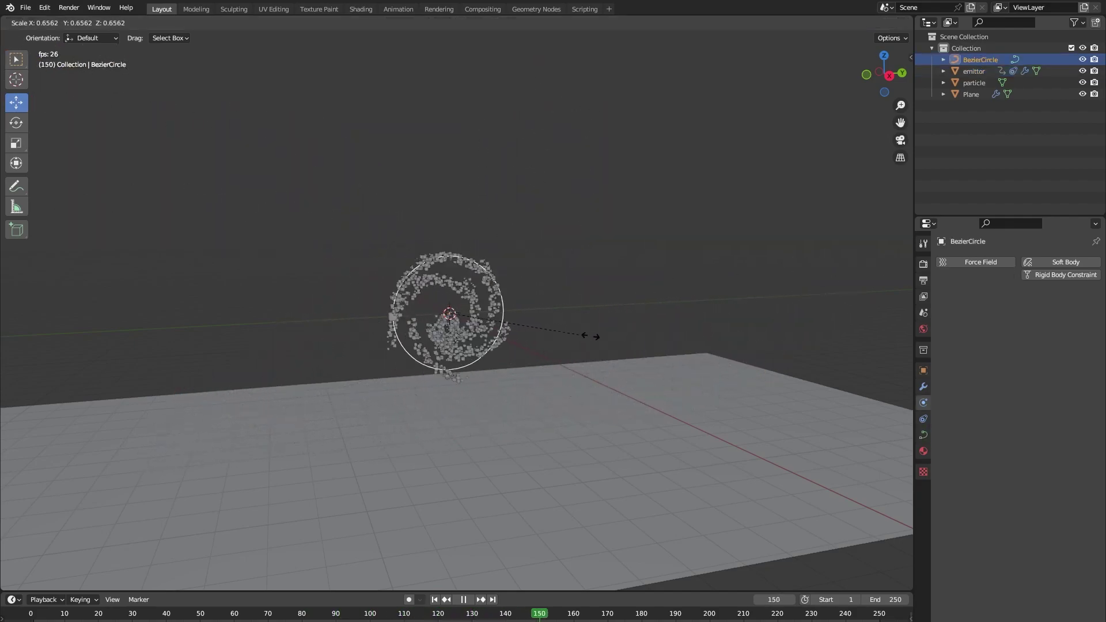
pyautogui.click(638, 347)
pyautogui.press('space')
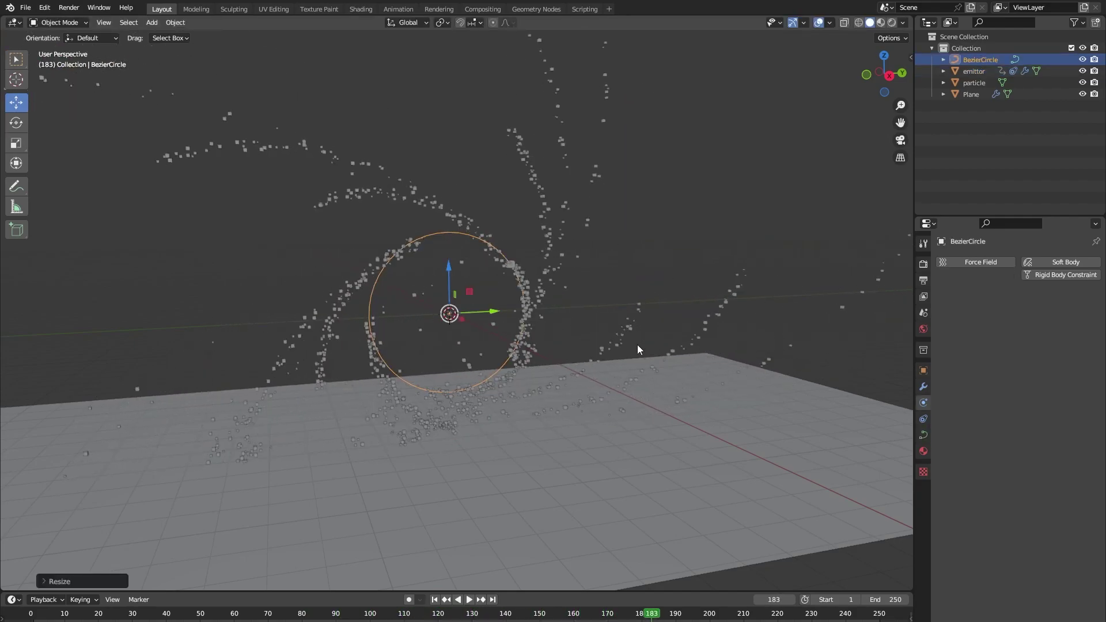
pyautogui.hotkey('ctrl', 'z')
# Step: Enlarge the timeline, shrink the Bezier circle to a tiny size at frame 0, and insert a Scale keyframe
pyautogui.moveTo(195, 593); pyautogui.dragTo(247, 482)
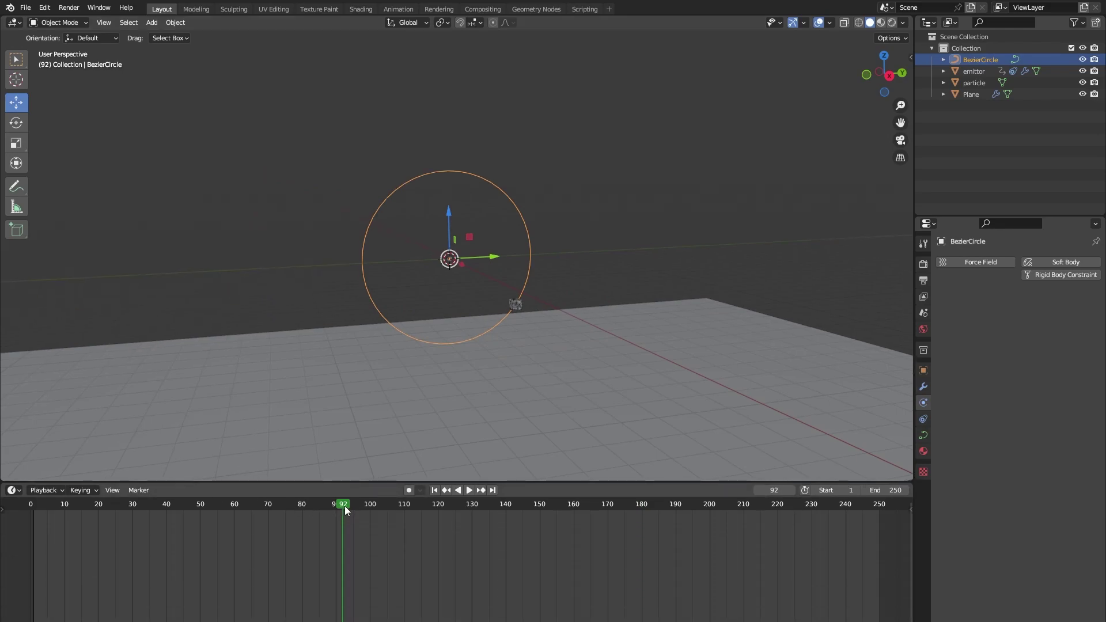
pyautogui.moveTo(345, 506); pyautogui.dragTo(28, 514)
pyautogui.press('space')
pyautogui.press('space')
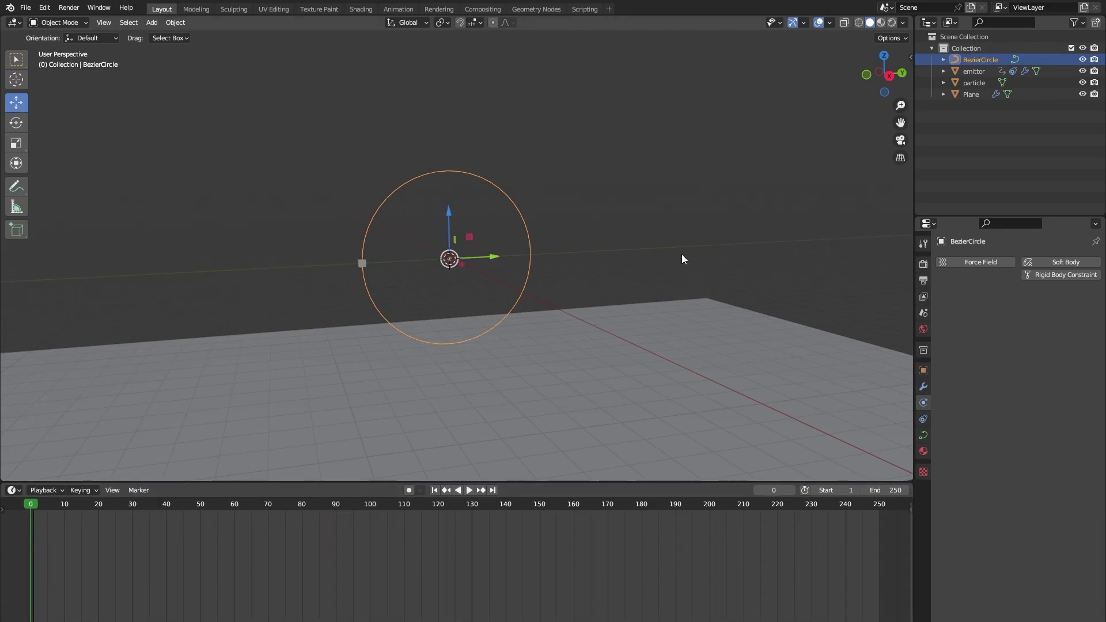
pyautogui.press('s')
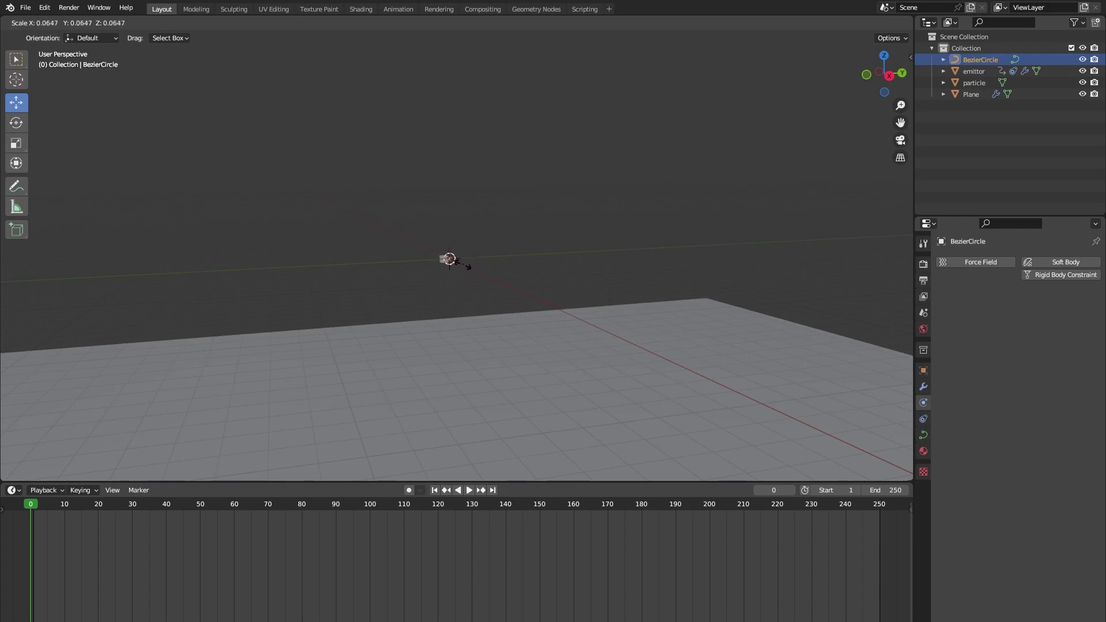
pyautogui.click(456, 264)
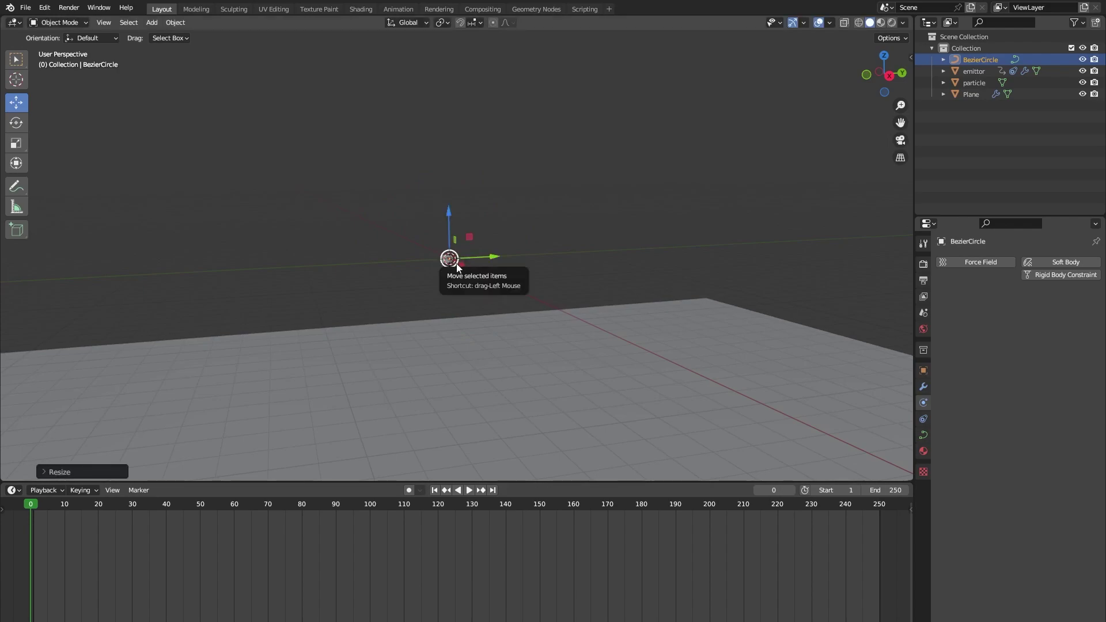
pyautogui.press('i')
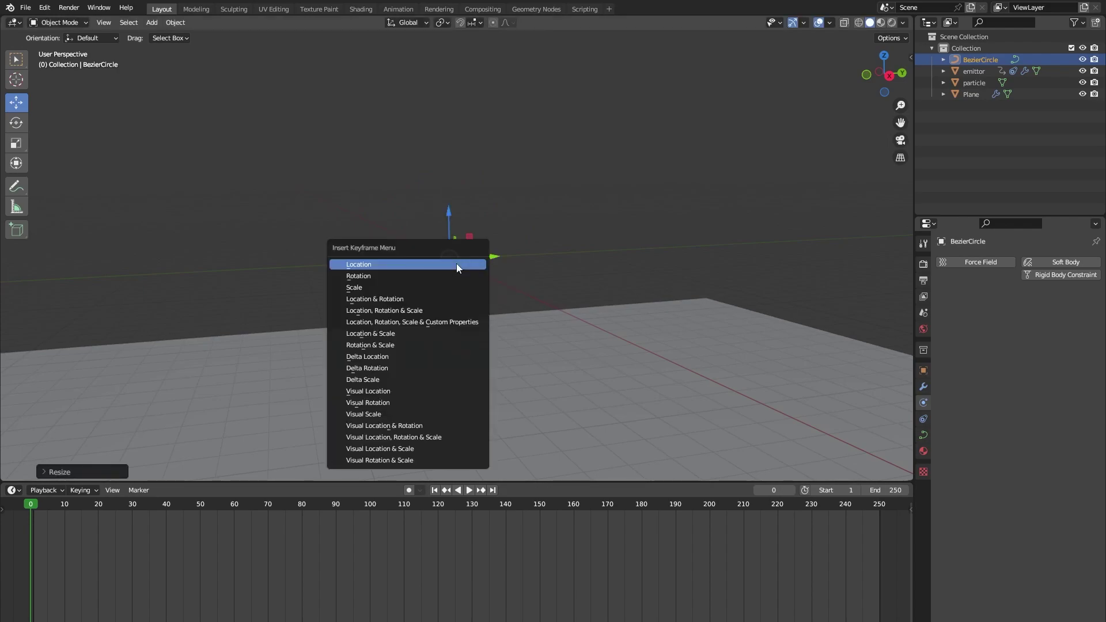
pyautogui.click(356, 288)
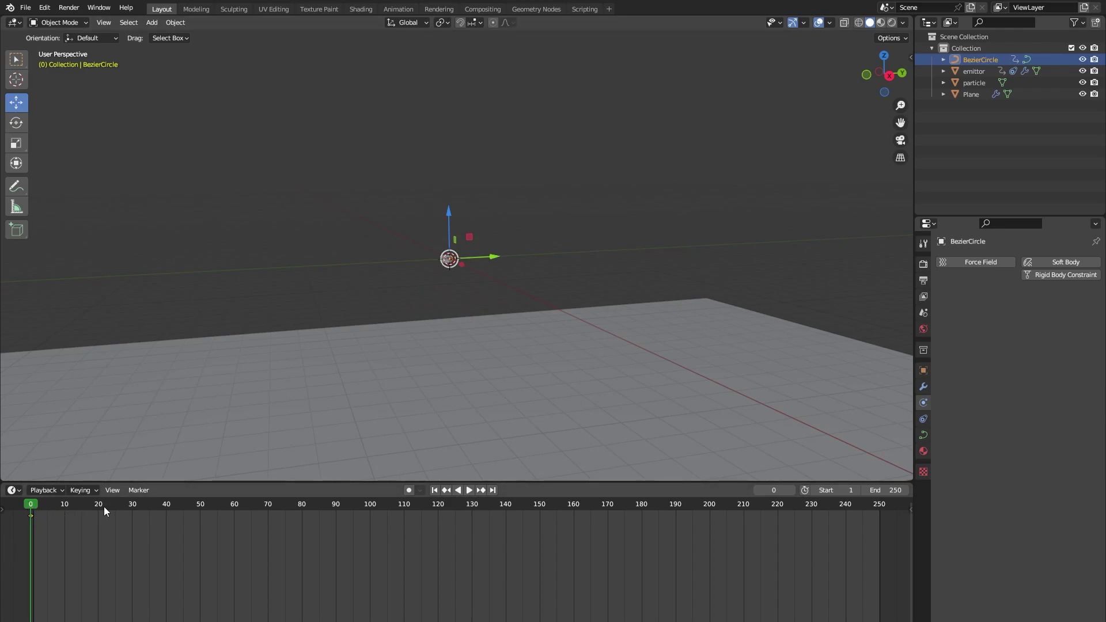
# Step: At frame 15, scale the Bezier circle back up to about its original size and insert a Scale keyframe
pyautogui.press('space')
pyautogui.click(85, 506)
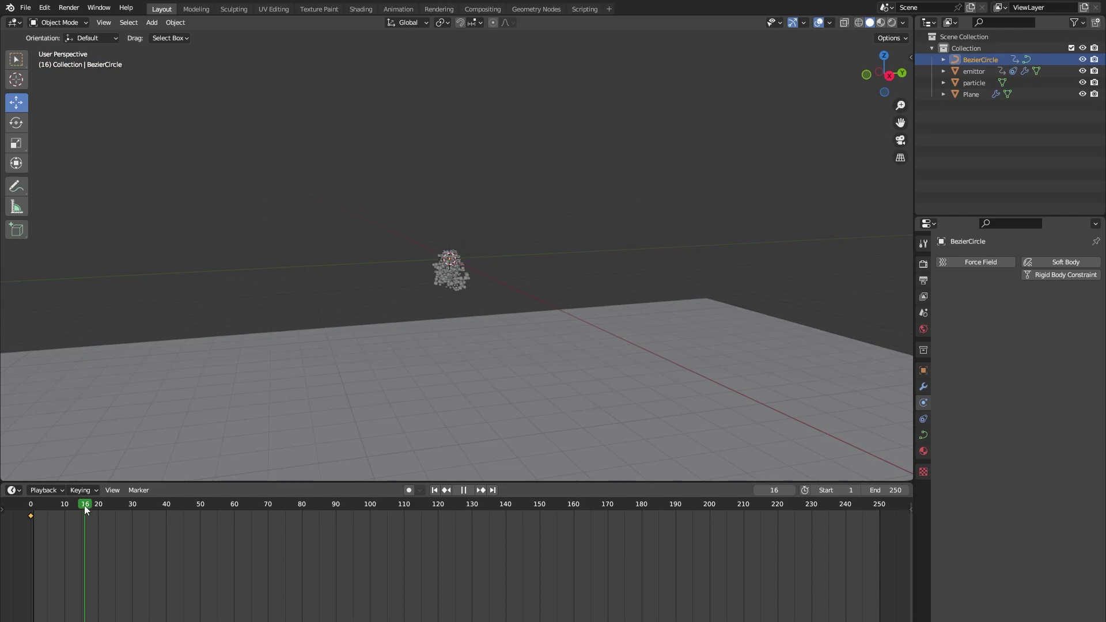
pyautogui.press('s')
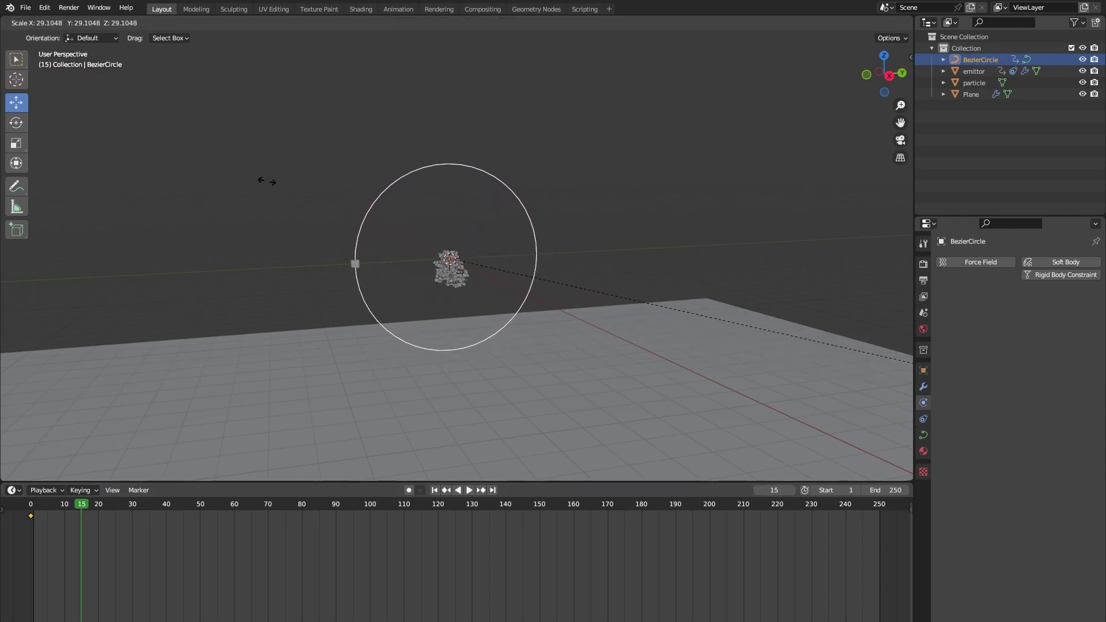
pyautogui.click(137, 170)
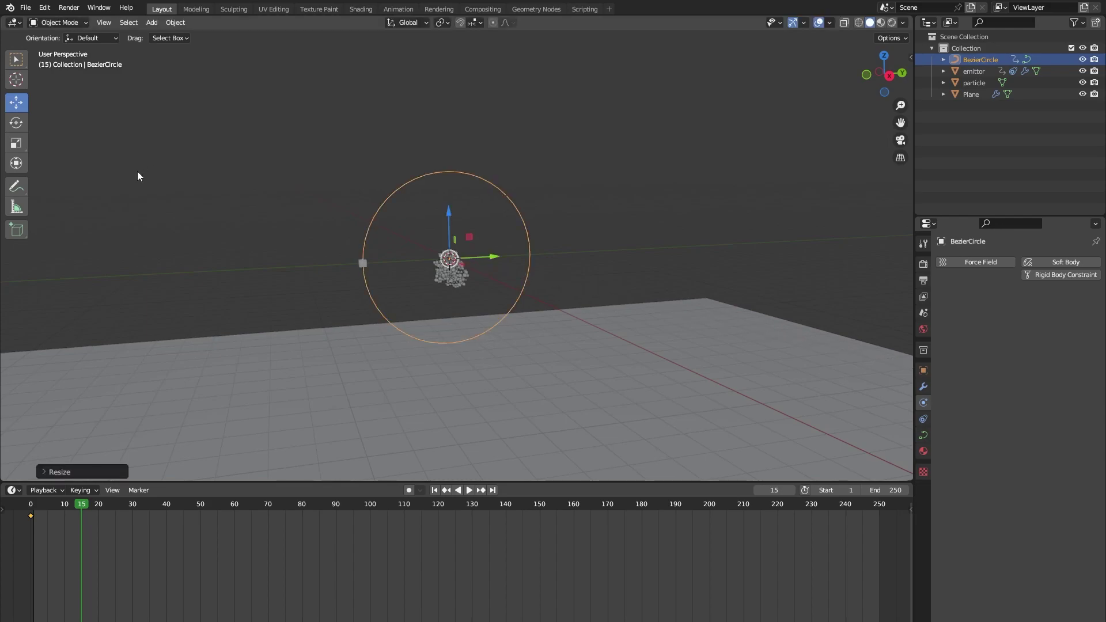
pyautogui.press('i')
pyautogui.click(289, 210)
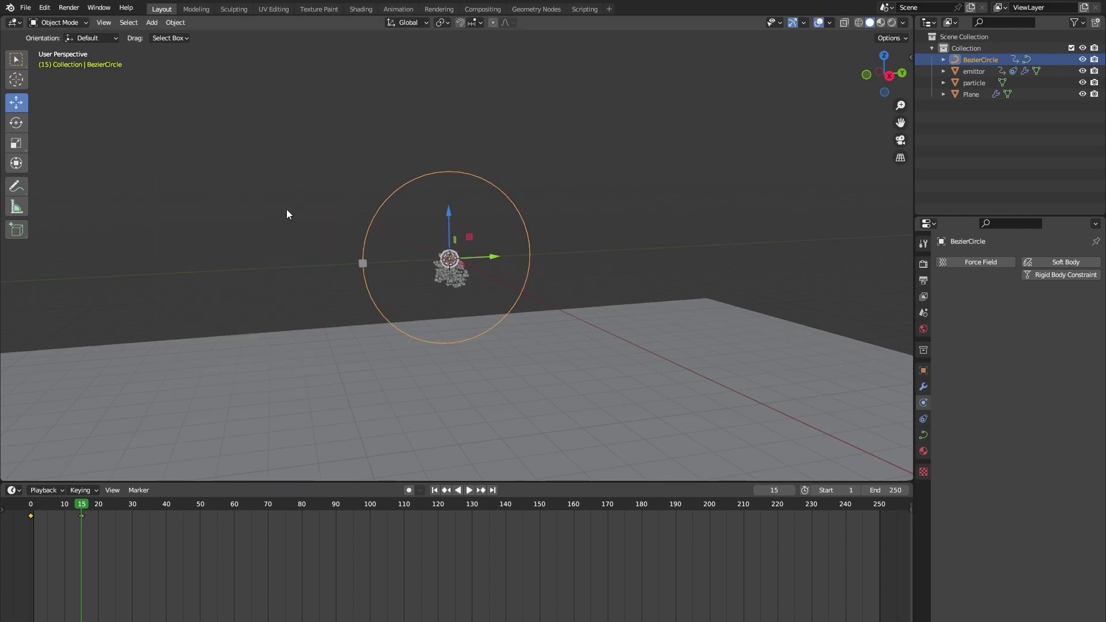
# Step: Play the animation from frame 0 and examine the particle spiral as the circle grows
pyautogui.click(30, 507)
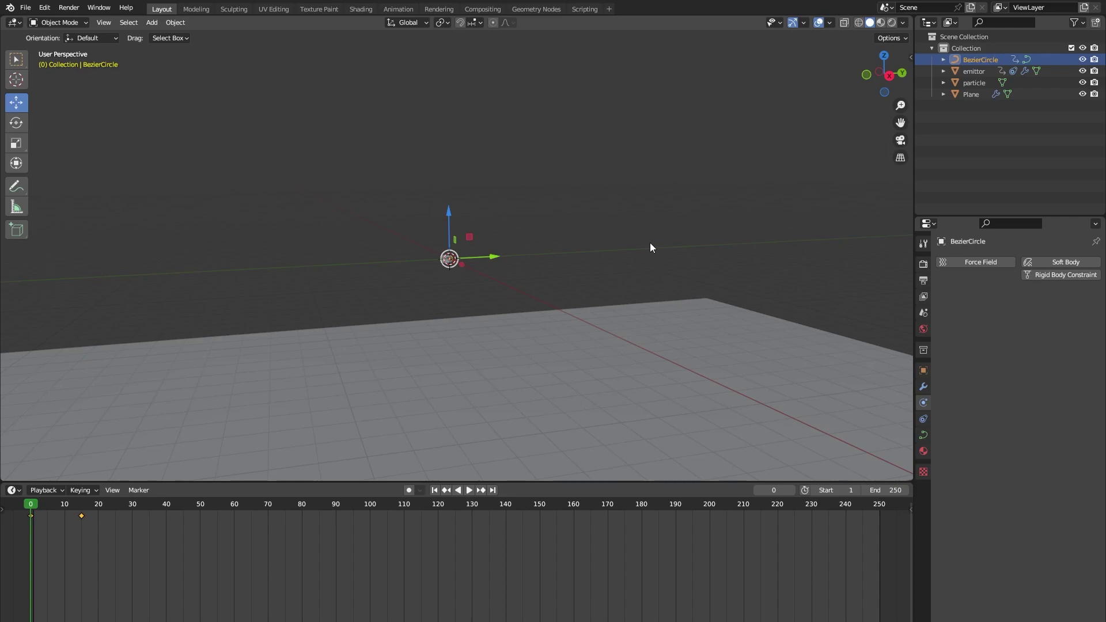
pyautogui.click(645, 241)
pyautogui.press('space')
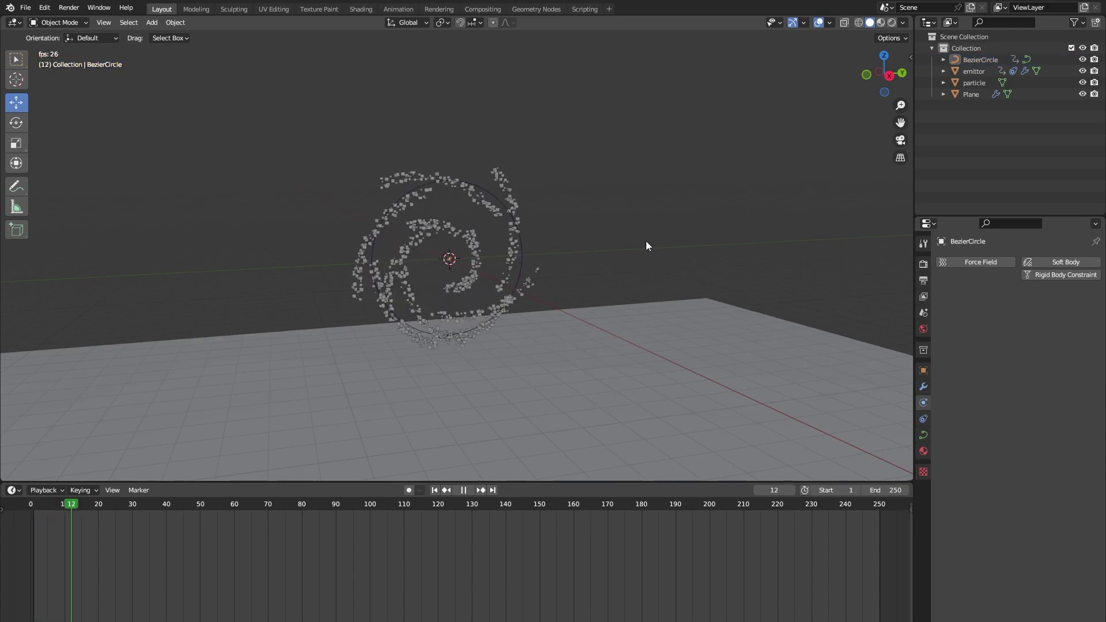
pyautogui.press('space')
pyautogui.scroll(4, 569, 264)
pyautogui.moveTo(569, 264); pyautogui.dragTo(564, 248, button='middle')
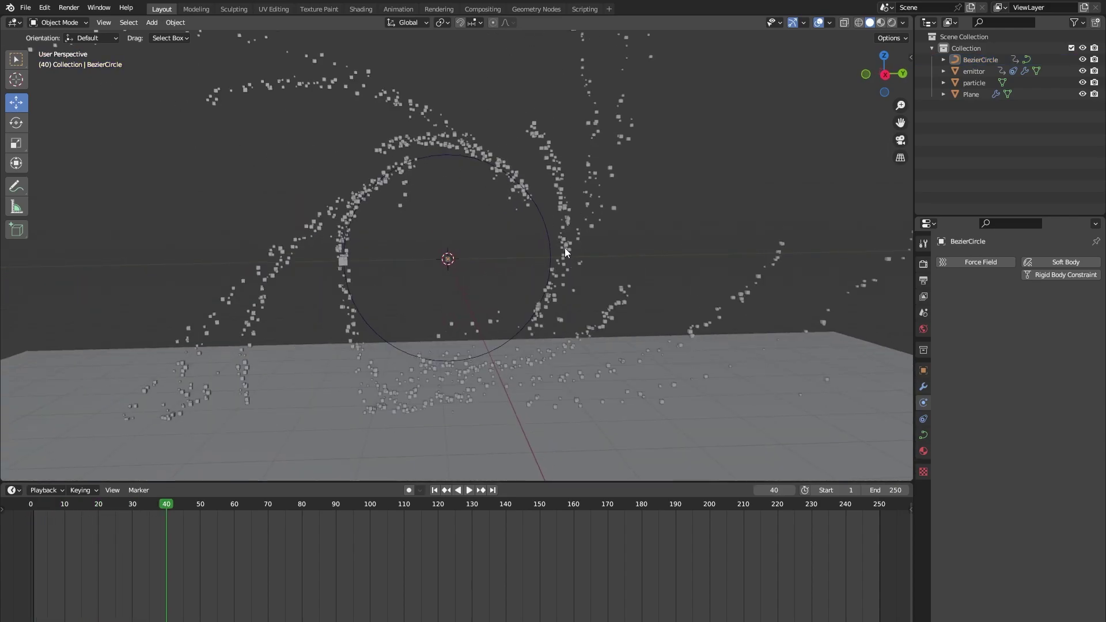
# Step: Move the Bezier circle's second scale keyframe to frame 20 and replay the animation
pyautogui.click(554, 240)
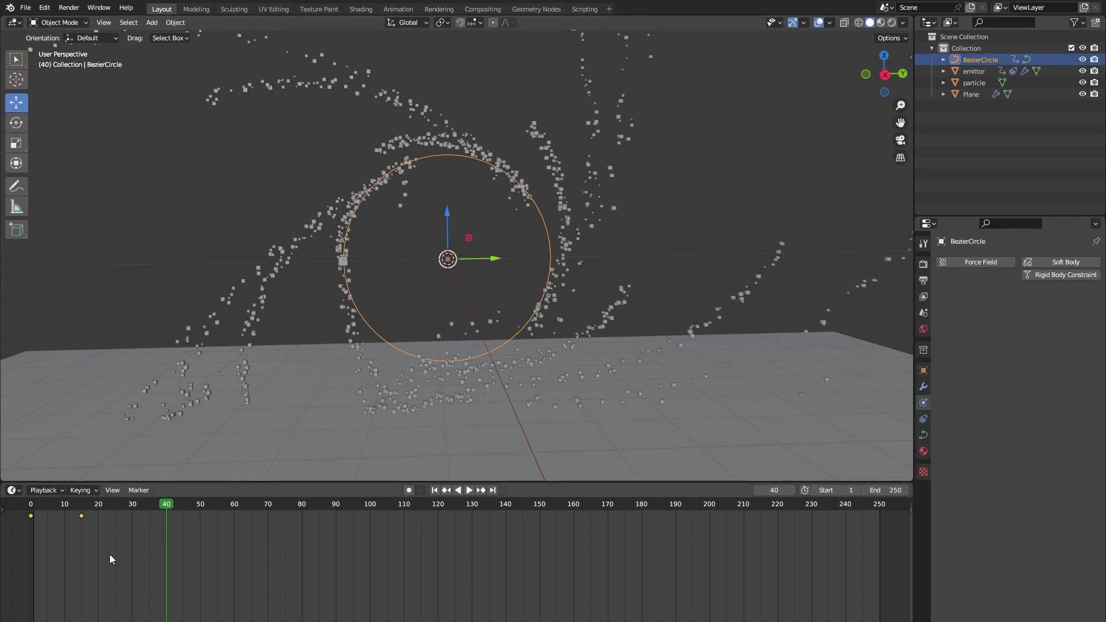
pyautogui.moveTo(82, 522); pyautogui.dragTo(98, 521)
pyautogui.hotkey('shift', 'Left')
pyautogui.press('space')
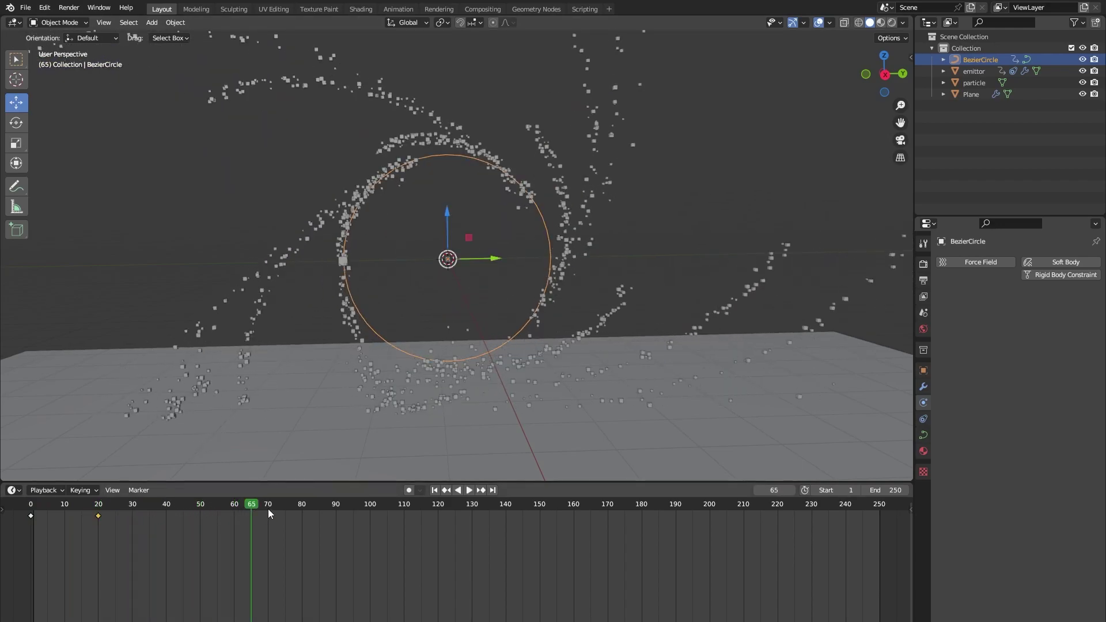
pyautogui.press('space')
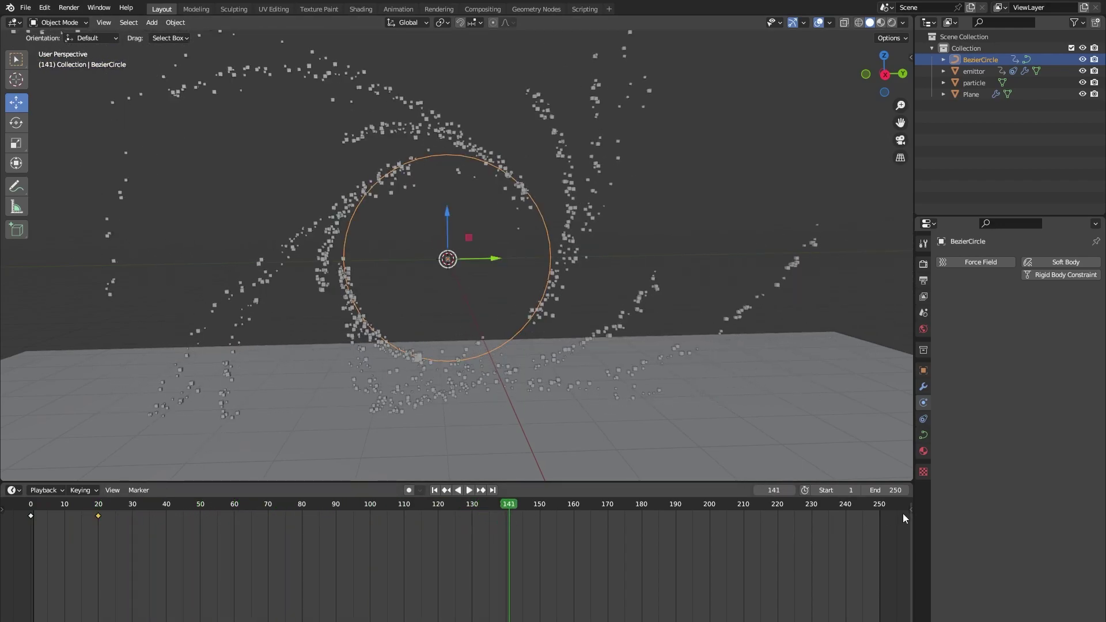
# Step: Set the animation's end frame to 150
pyautogui.click(893, 492)
pyautogui.write('150')
pyautogui.press('Return')
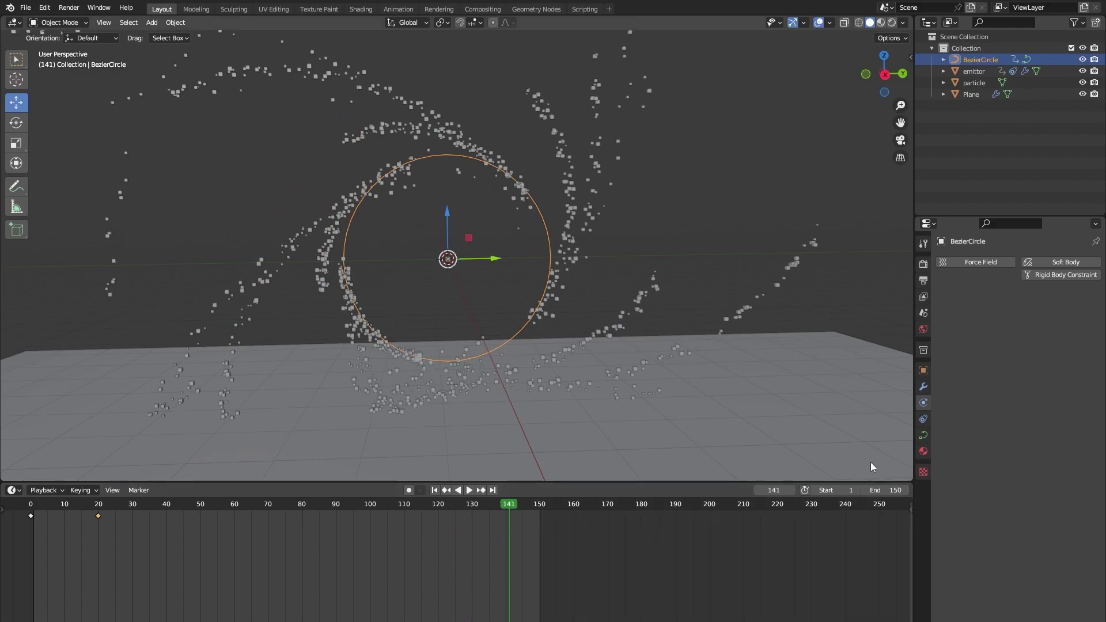
# Step: Keyframe the circle's full scale at frame 130, and shrink it at frame 150 with another Scale keyframe
pyautogui.moveTo(518, 511); pyautogui.dragTo(50, 507)
pyautogui.press('i')
pyautogui.click(541, 227)
pyautogui.press('s')
pyautogui.click(484, 266)
pyautogui.press('i')
pyautogui.click(468, 266)
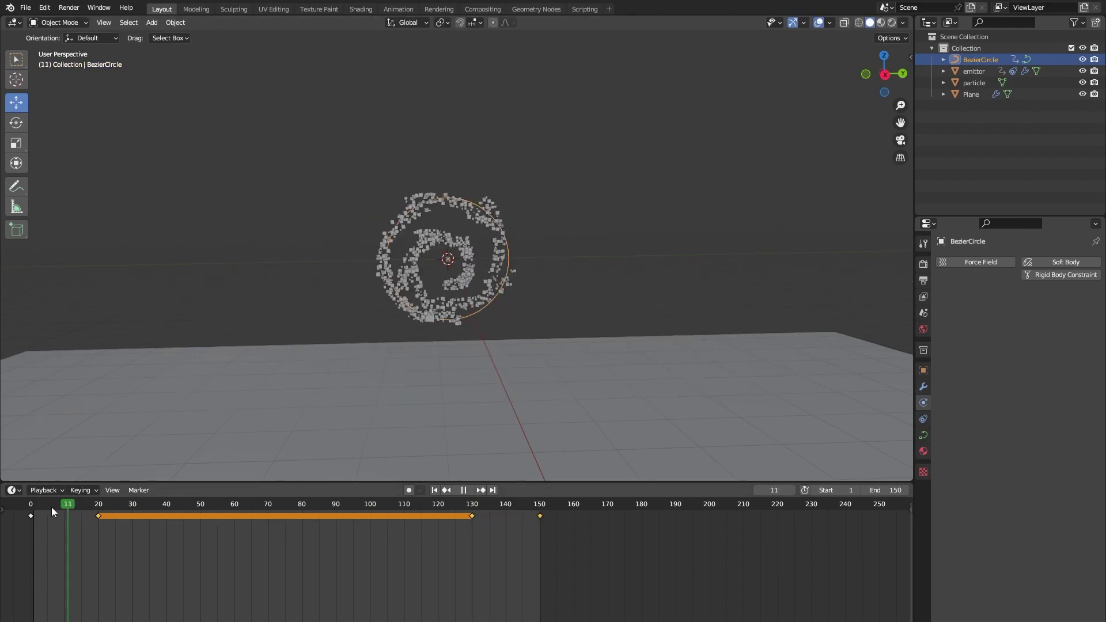
# Step: Play the animation and examine the particles flying off the circle and hitting the floor from different angles
pyautogui.press('space')
pyautogui.click(238, 339)
pyautogui.moveTo(238, 339)
pyautogui.mouseDown(button='middle')
pyautogui.moveTo(250, 337)
pyautogui.moveTo(240, 337)
pyautogui.mouseUp(button='middle')
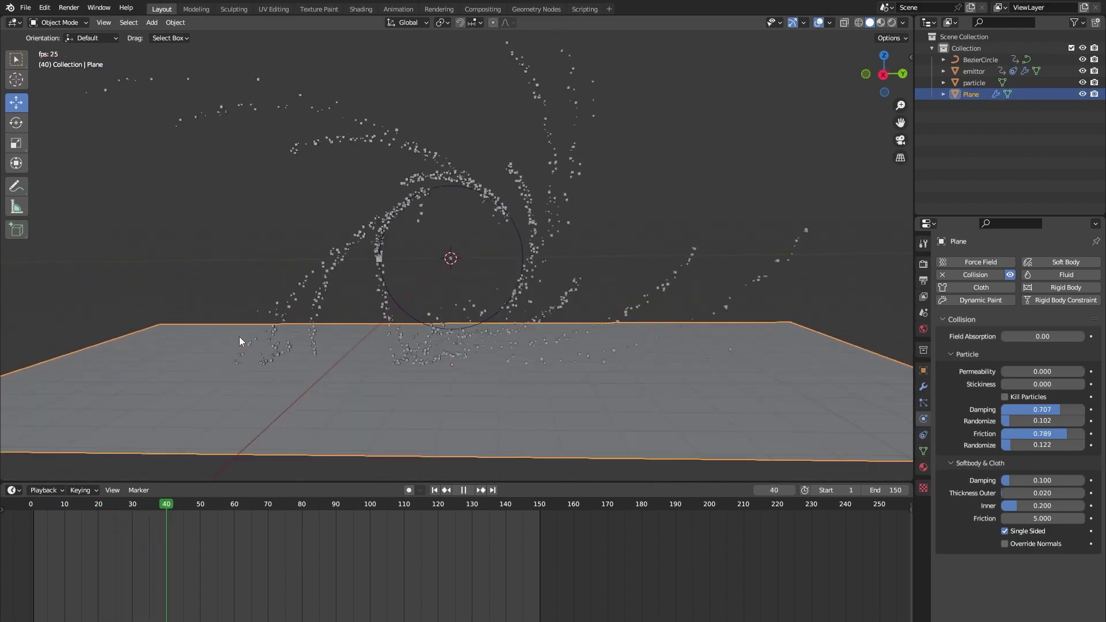
pyautogui.moveTo(201, 241); pyautogui.dragTo(222, 231, button='middle')
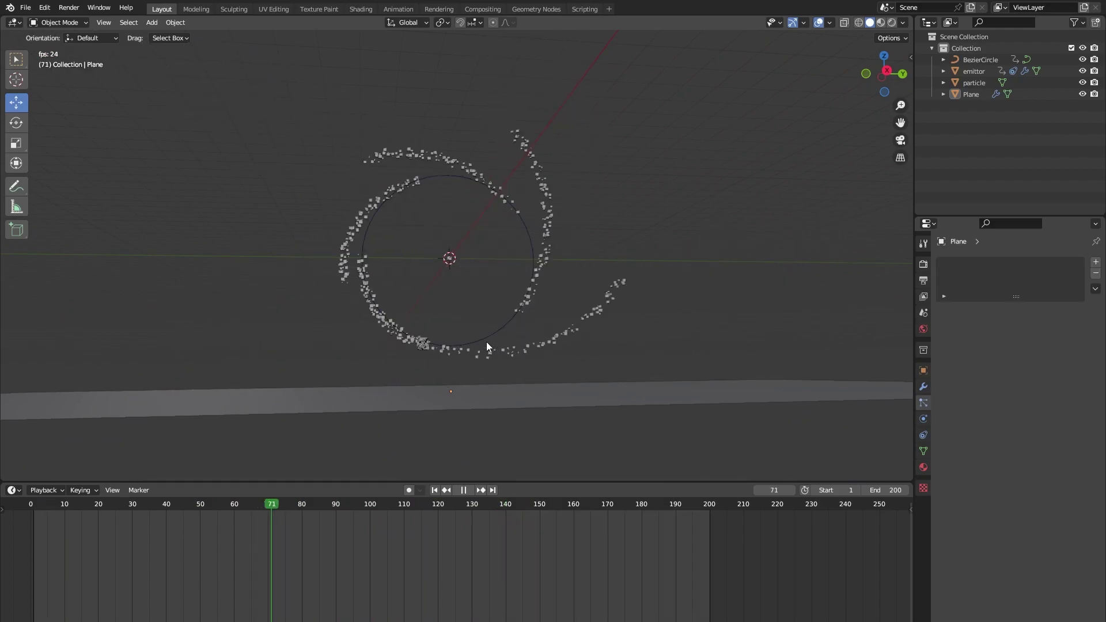
pyautogui.click(483, 338)
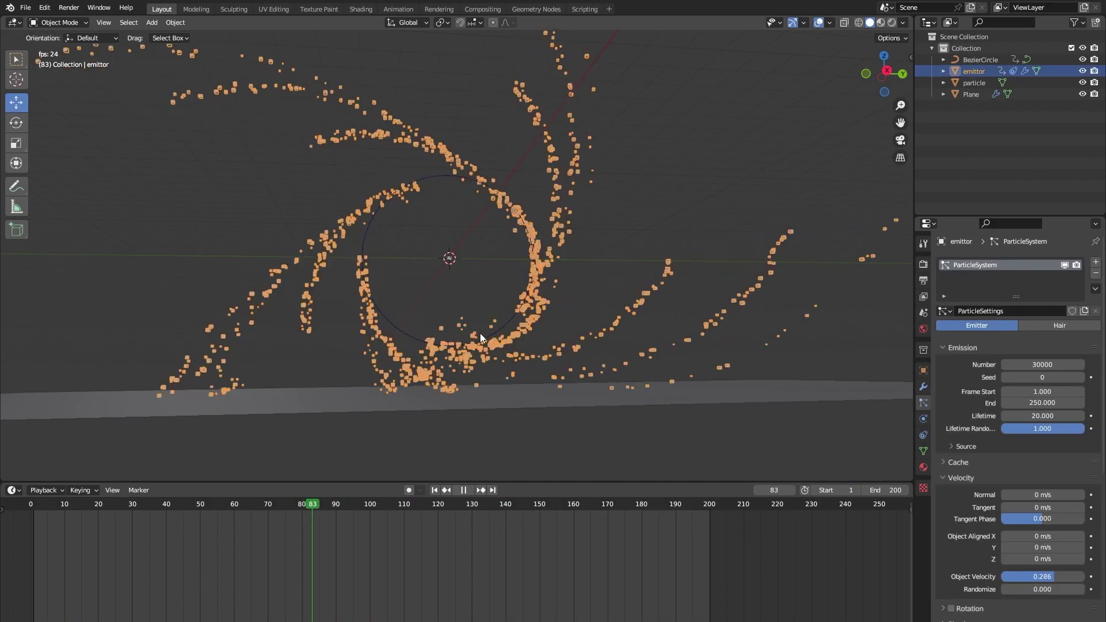
pyautogui.click(490, 334)
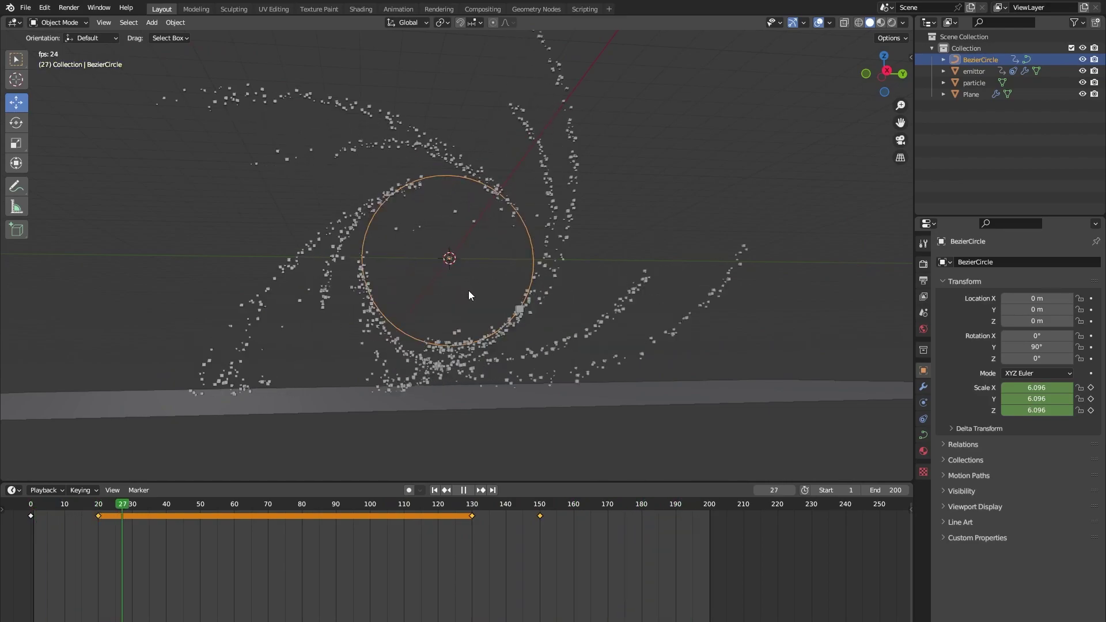
# Step: Stop the playback and set the emission end frame of the emitter's particle system to 150
pyautogui.press('space')
pyautogui.click(344, 220)
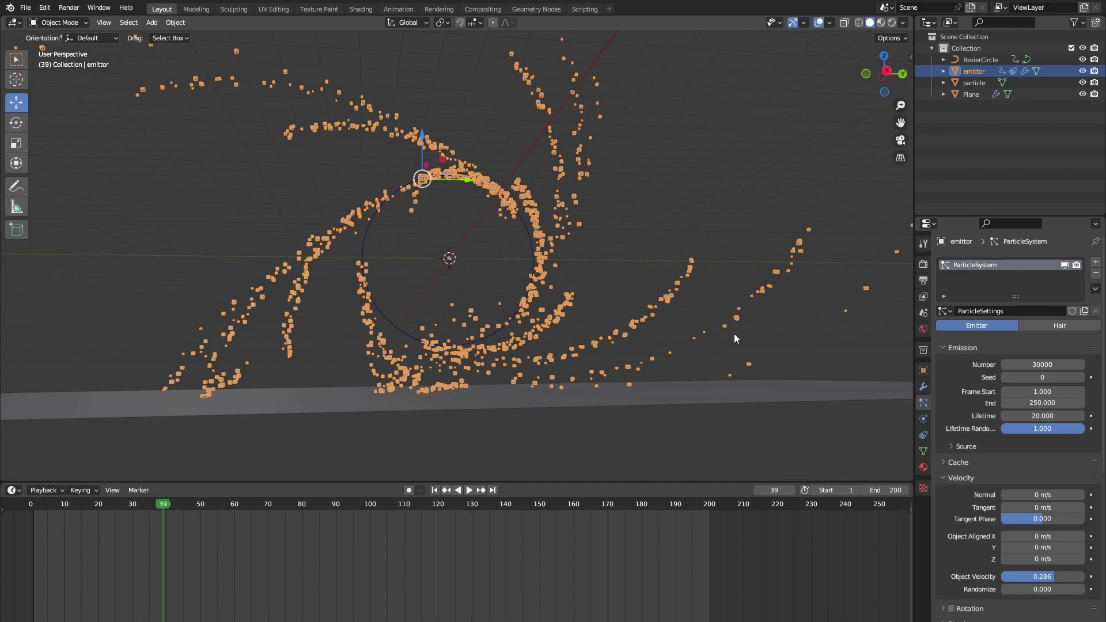
pyautogui.click(1025, 403)
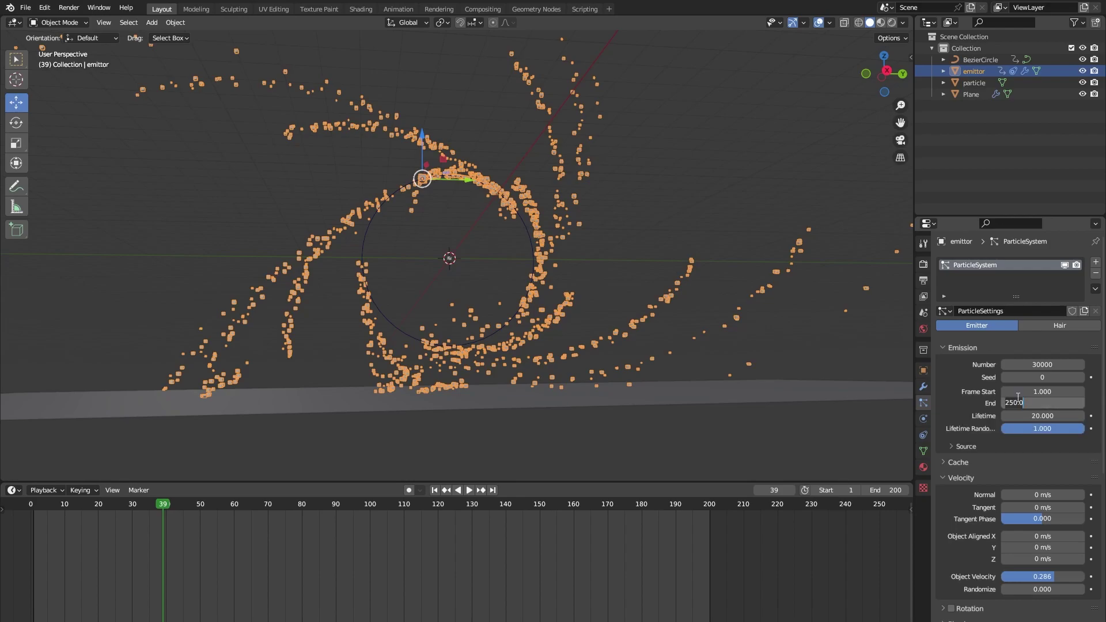
pyautogui.write('150')
pyautogui.press('Return')
# Step: Replay the animation past frame 150 and inspect the centre of the shrunken circle once emission ends
pyautogui.press('space')
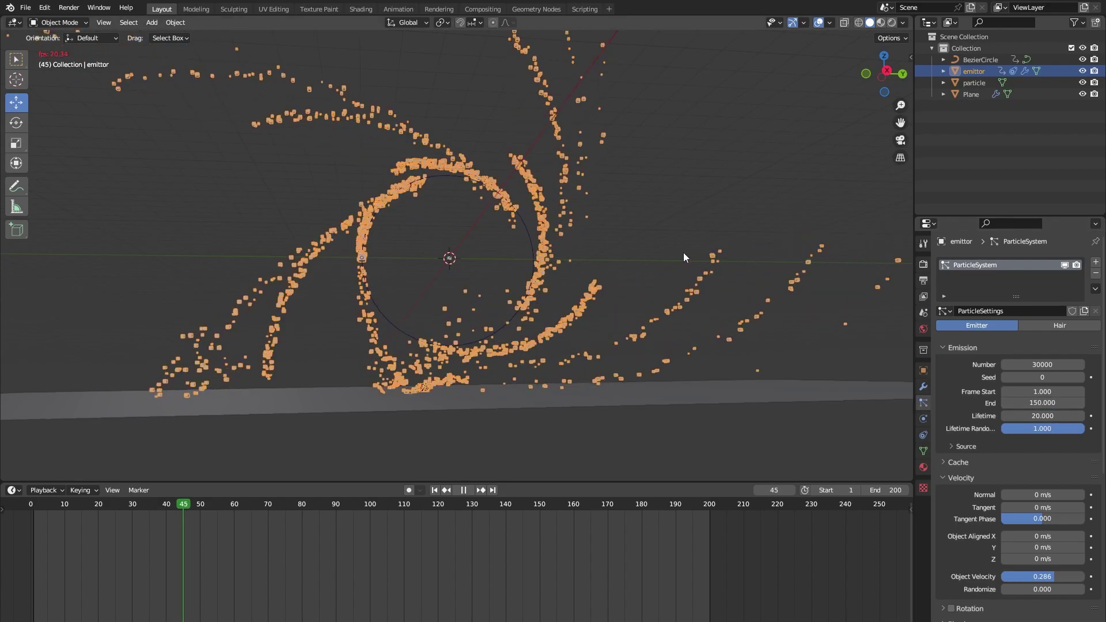
pyautogui.click(683, 252)
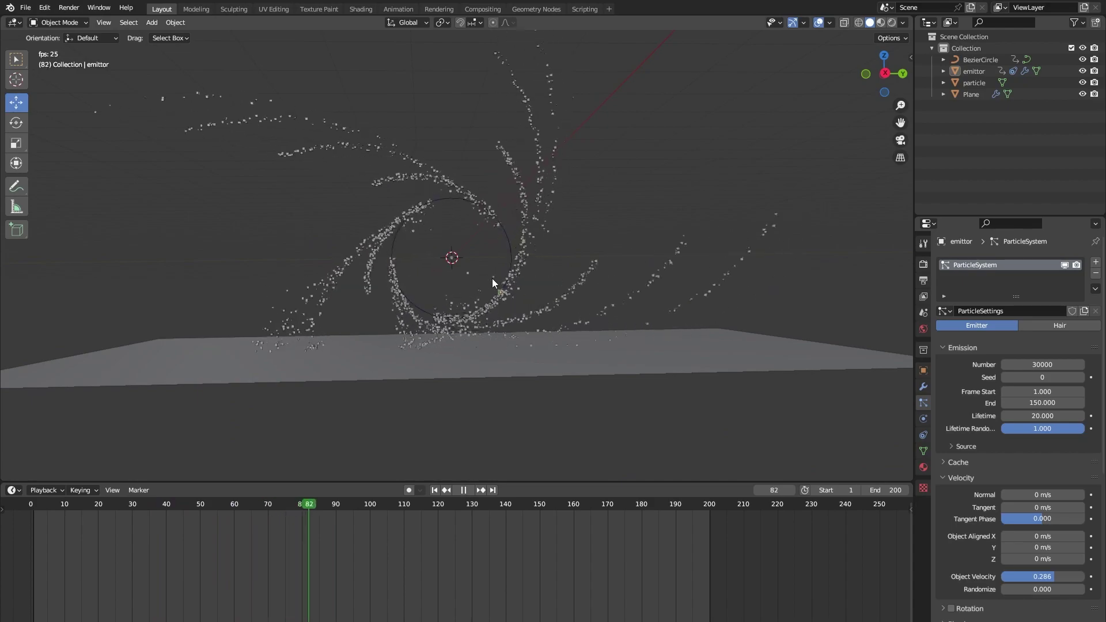
pyautogui.scroll(2, 521, 286)
pyautogui.scroll(4, 521, 286)
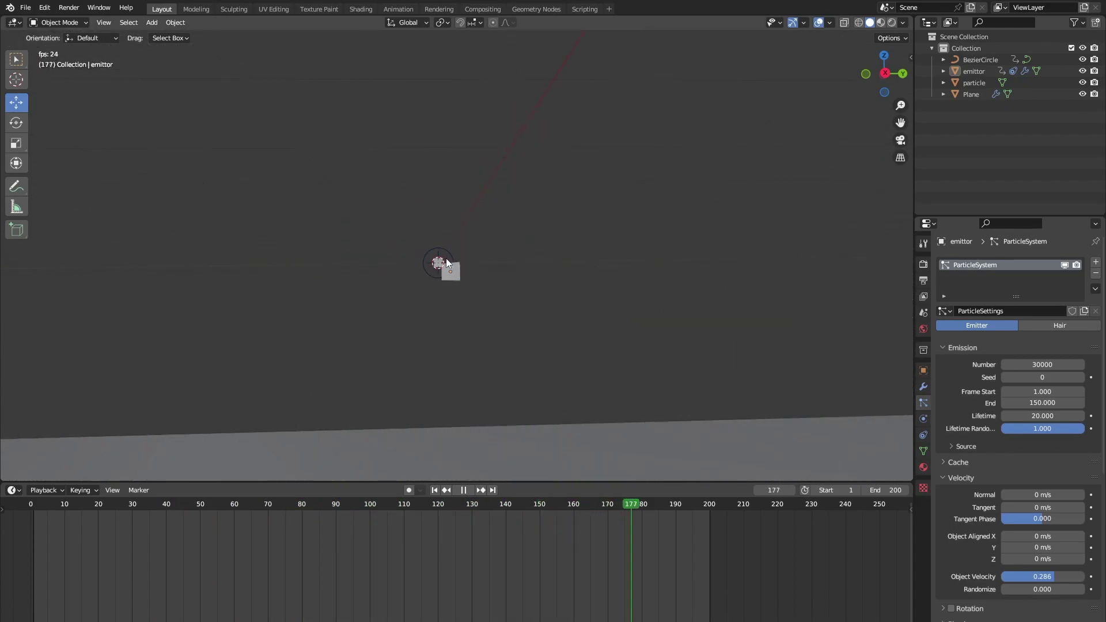
pyautogui.press('space')
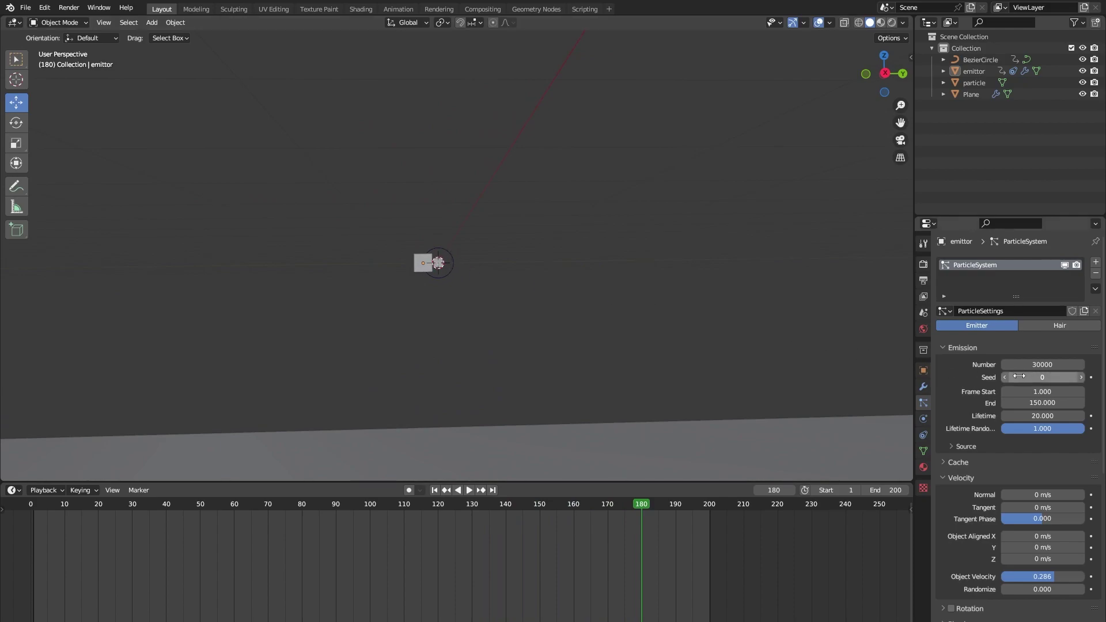
# Step: Turn off Show Emitter in the Viewport Display settings of the emitter's particle system
pyautogui.scroll(-8, 1000, 374)
pyautogui.scroll(-3, 999, 375)
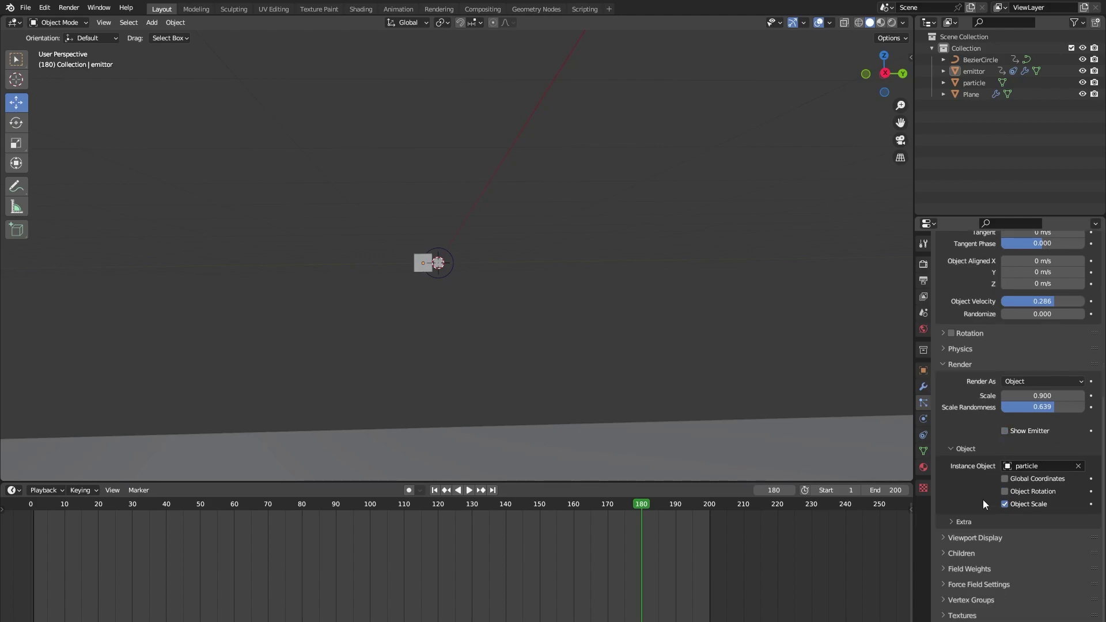
pyautogui.click(967, 537)
pyautogui.scroll(-3, 967, 538)
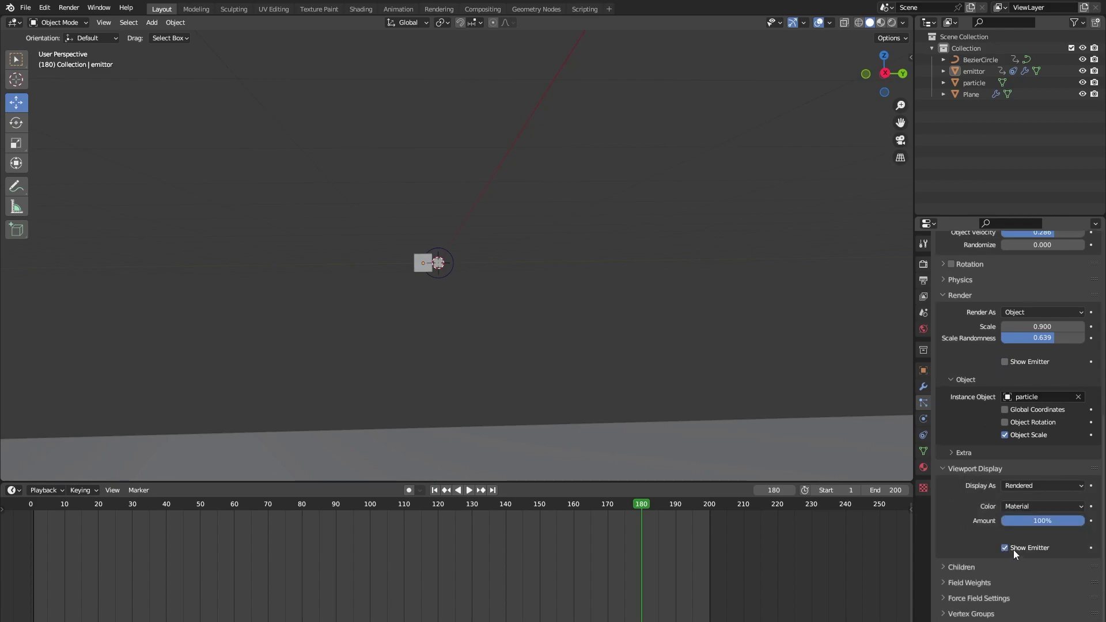
pyautogui.click(1020, 549)
pyautogui.scroll(5, 385, 321)
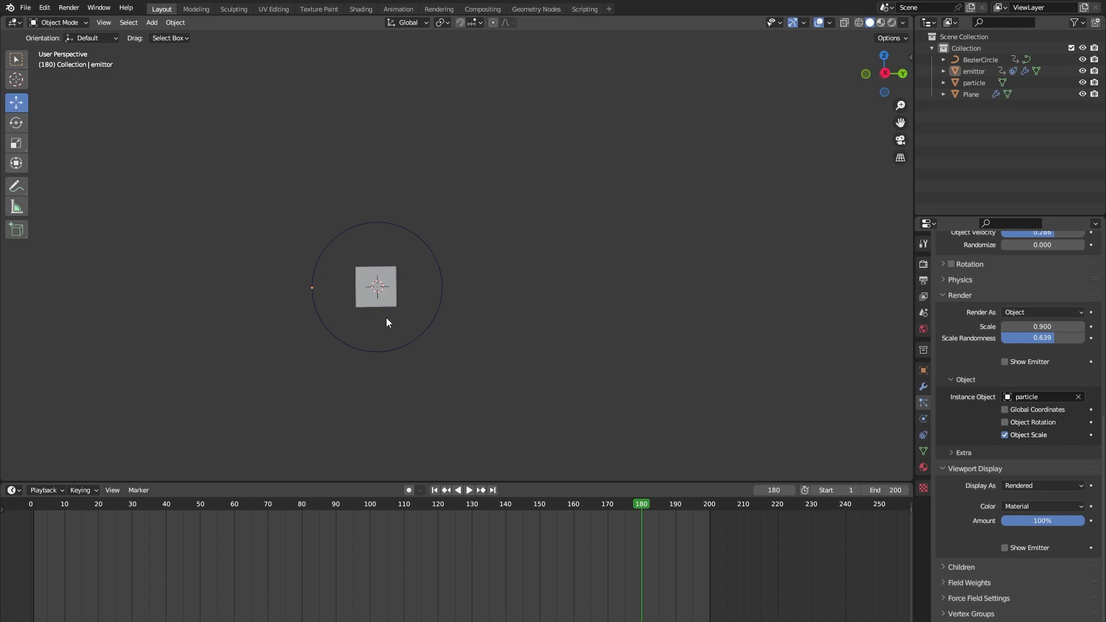
# Step: Hide the original particle cube at the circle's centre in the viewport and disable it in renders
pyautogui.click(387, 306)
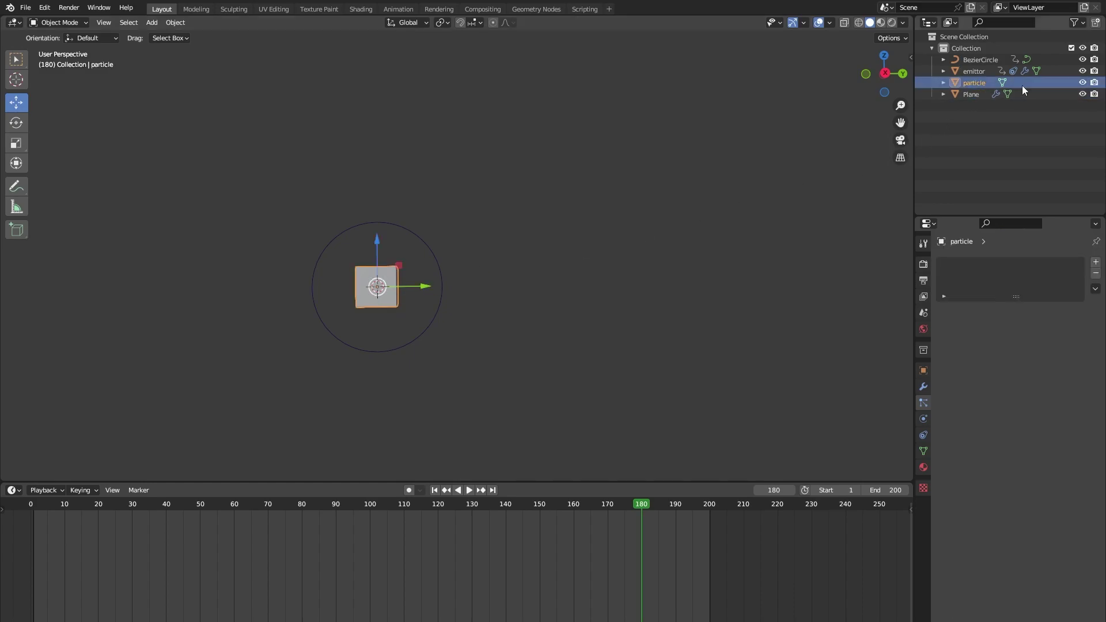
pyautogui.click(1082, 83)
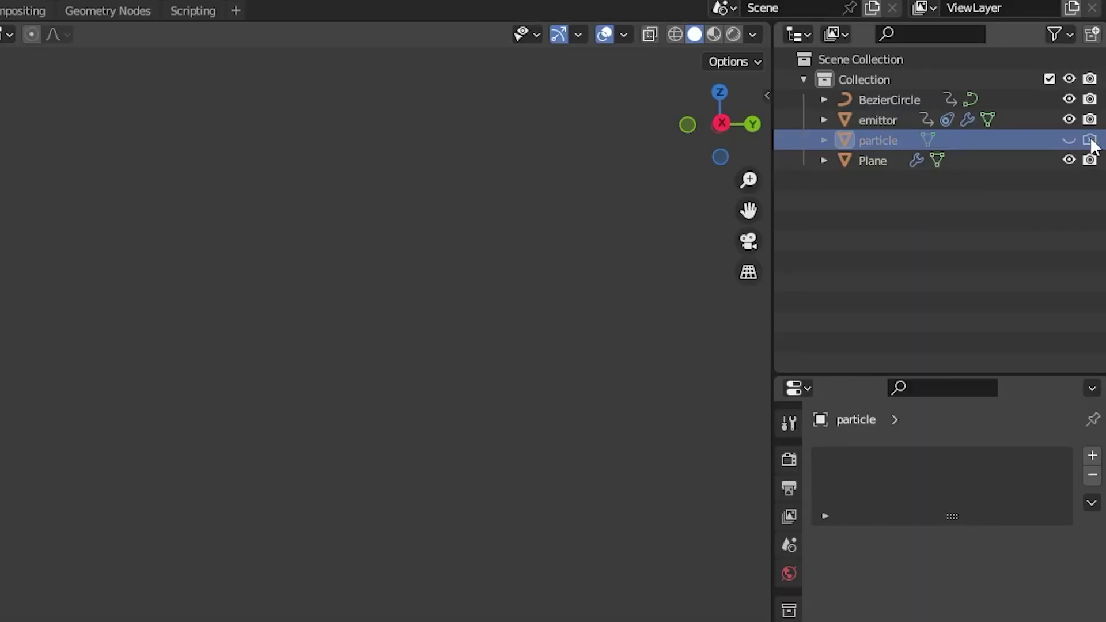
pyautogui.click(1090, 141)
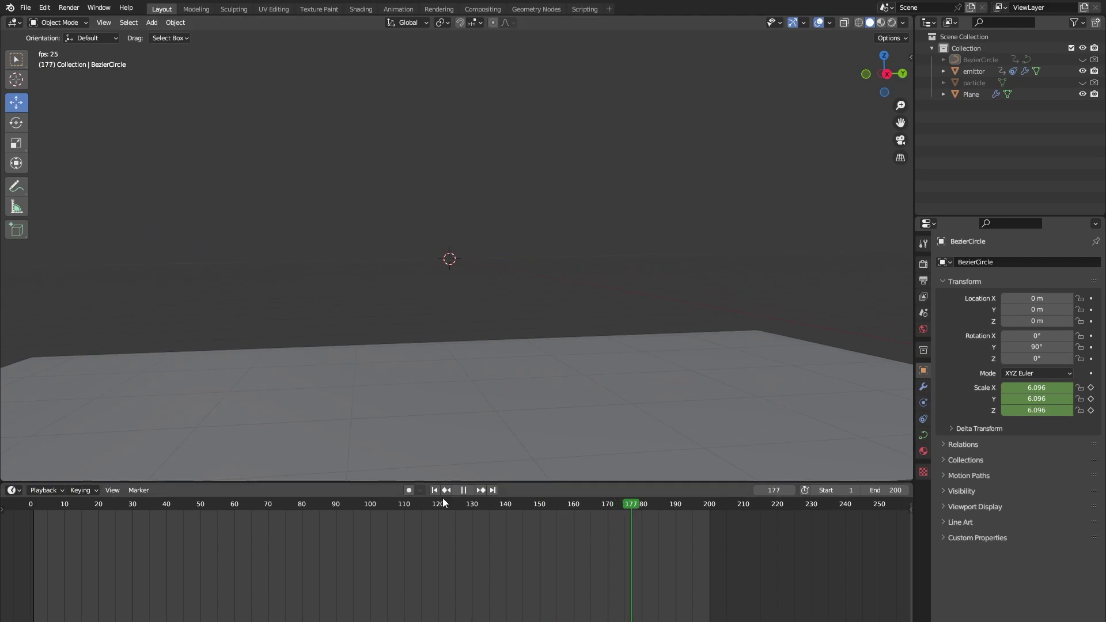
# Step: Replay the animation from an earlier frame and inspect the particle spiral around the Bezier circle
pyautogui.click(302, 521)
pyautogui.press('space')
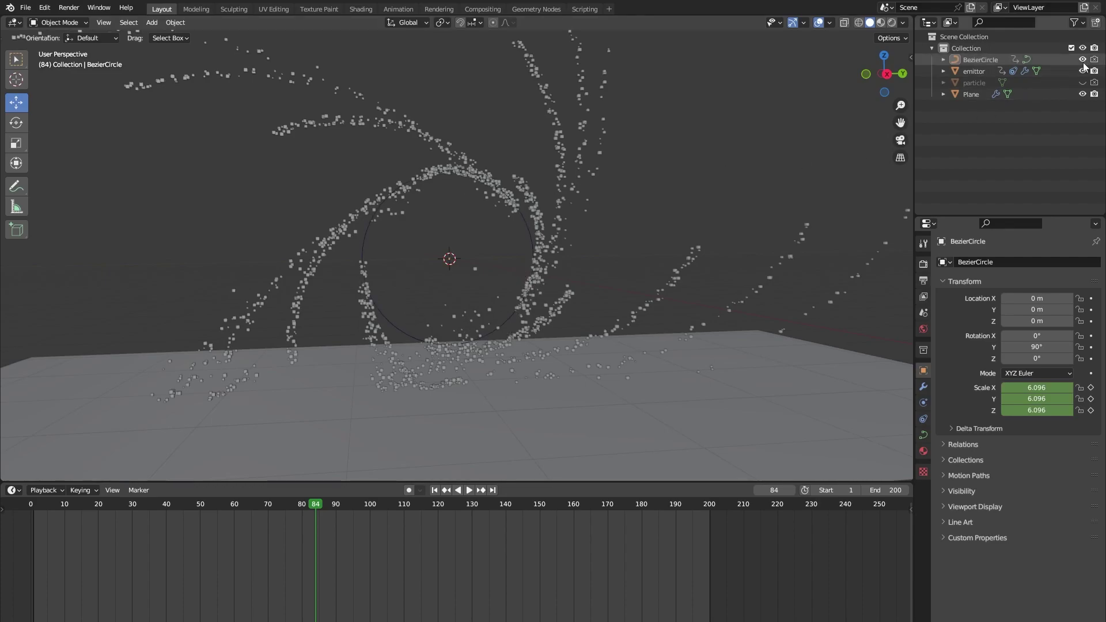
pyautogui.click(1005, 63)
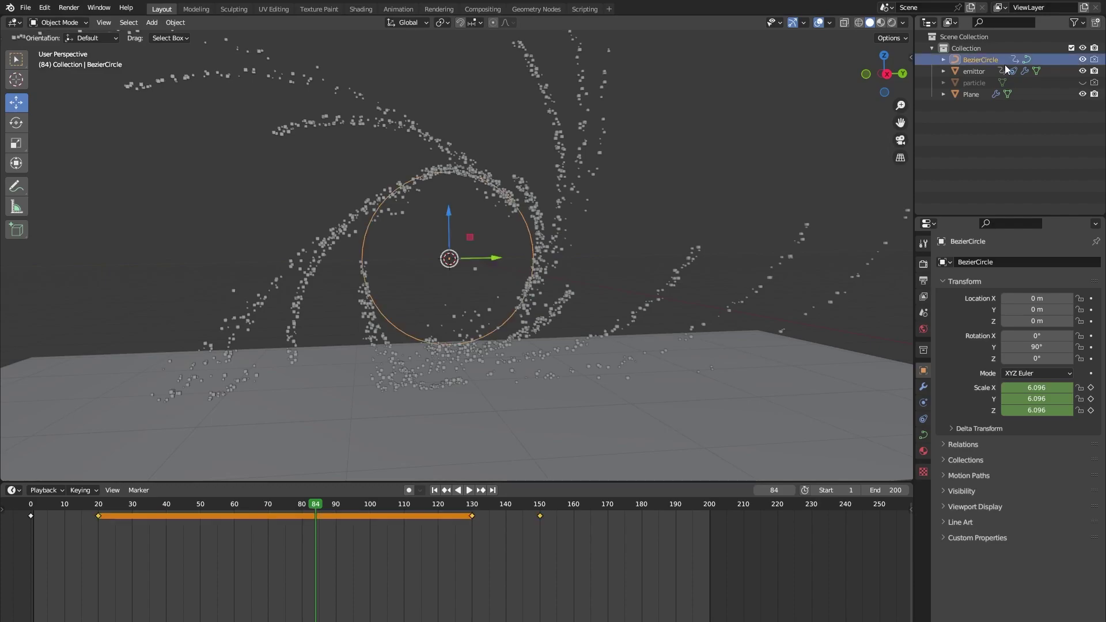
pyautogui.click(505, 241)
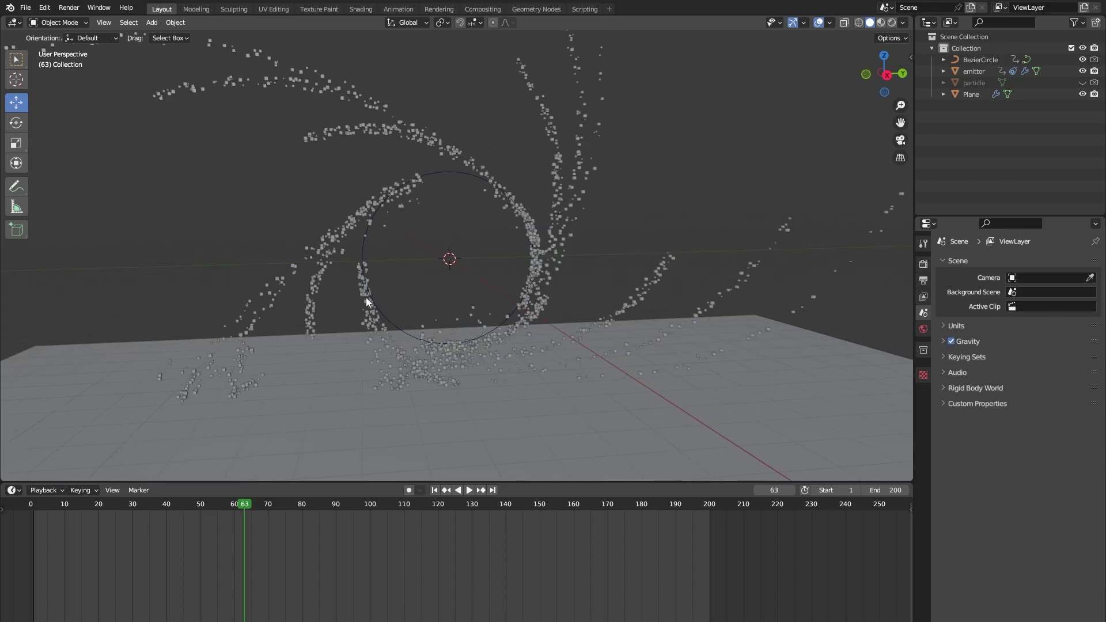
pyautogui.scroll(2, 365, 297)
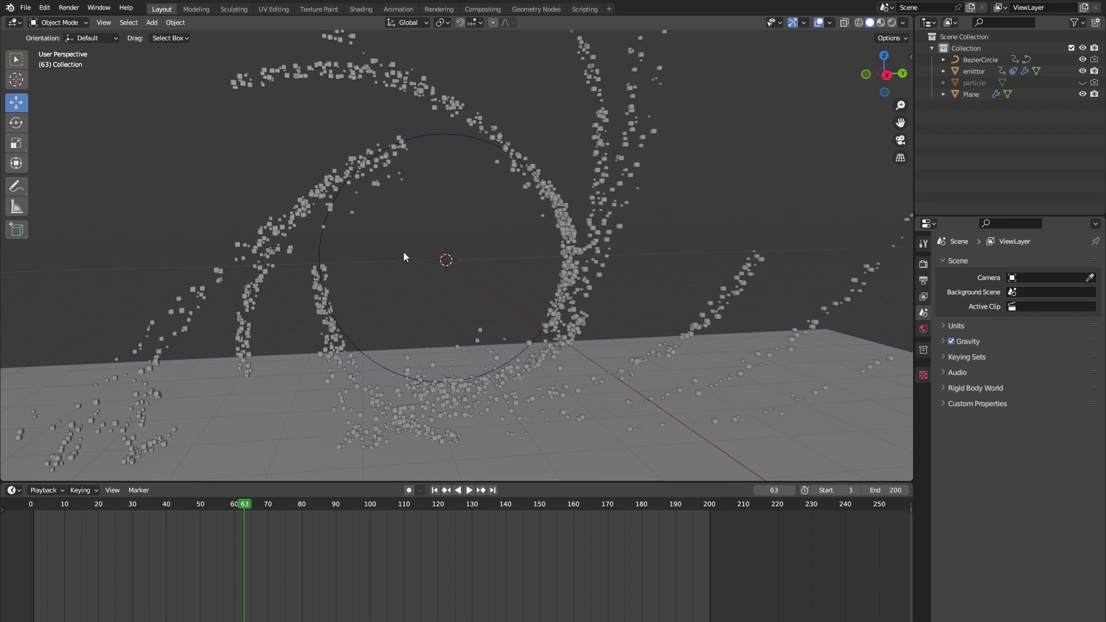
# Step: Duplicate the emitter cube with its particle system, keeping the copy in the same place
pyautogui.click(276, 244)
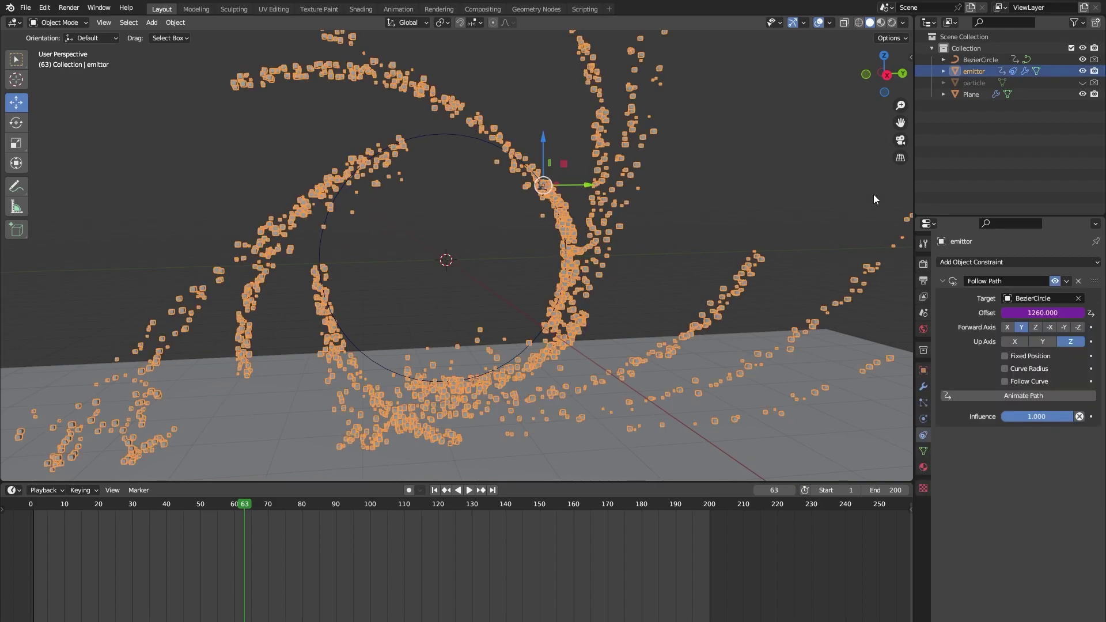
pyautogui.hotkey('shift', 'd')
pyautogui.rightClick(707, 199)
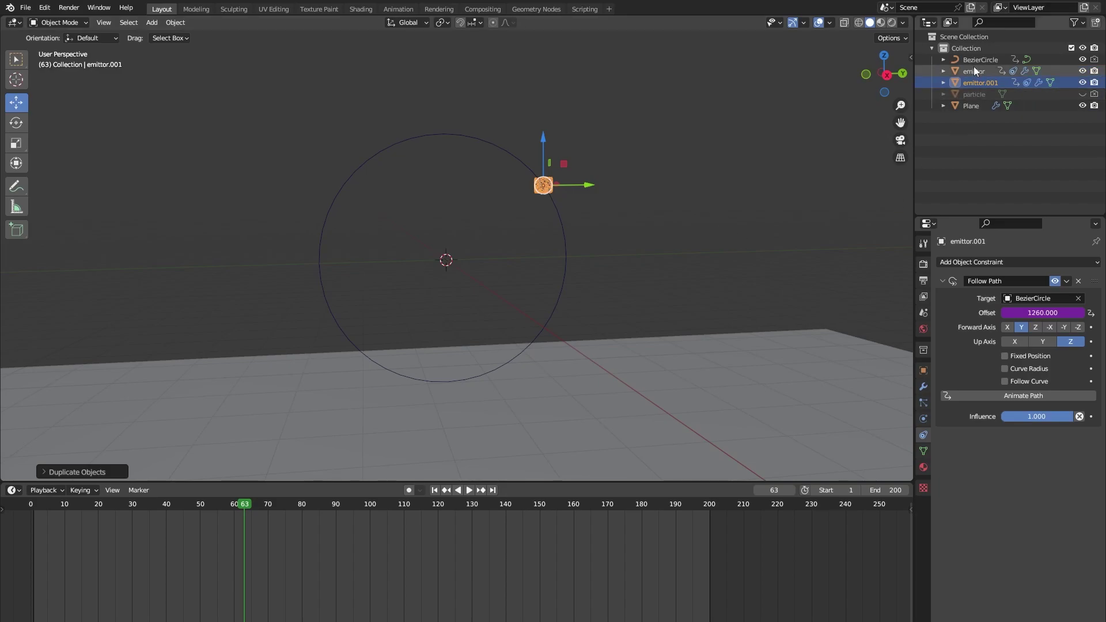
# Step: Play the animation briefly with both emitters, and make the duplicate emitter's particle settings an independent copy
pyautogui.press('space')
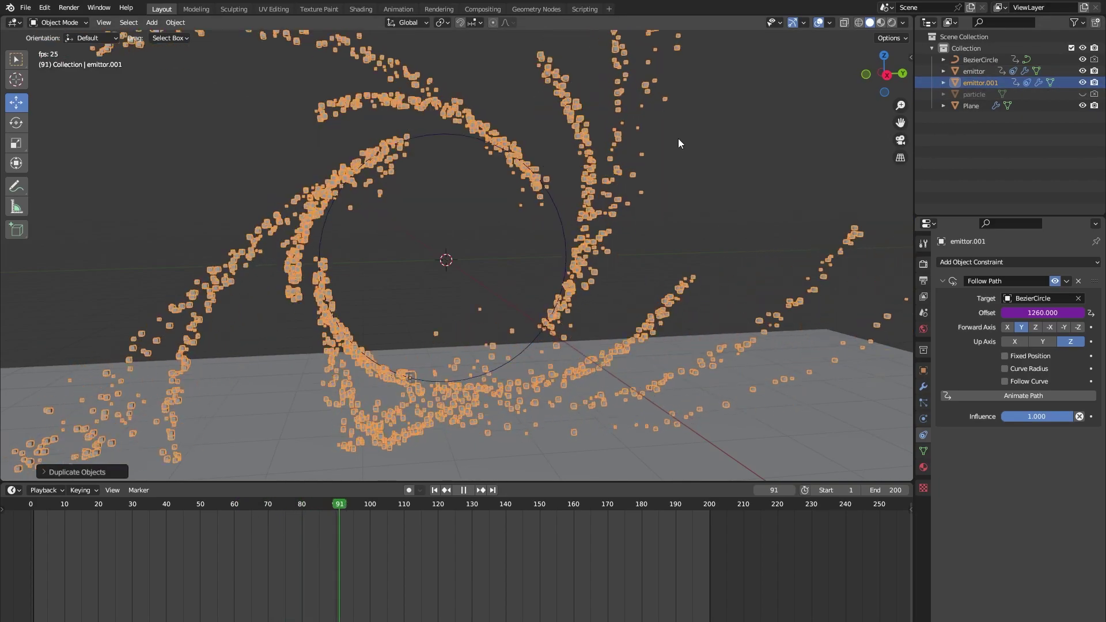
pyautogui.press('space')
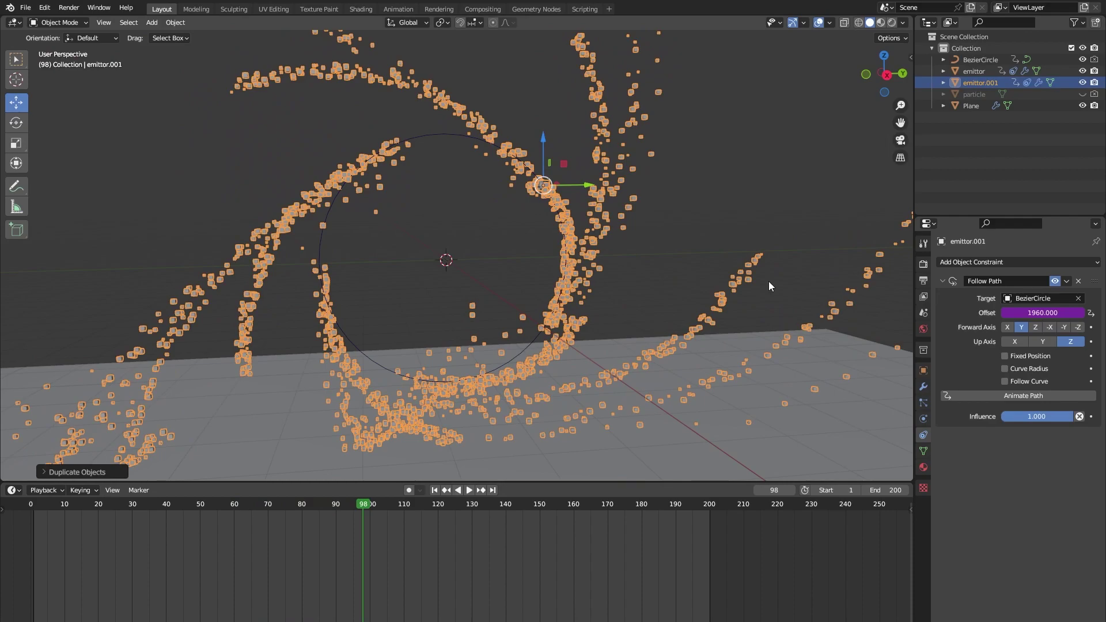
pyautogui.click(923, 403)
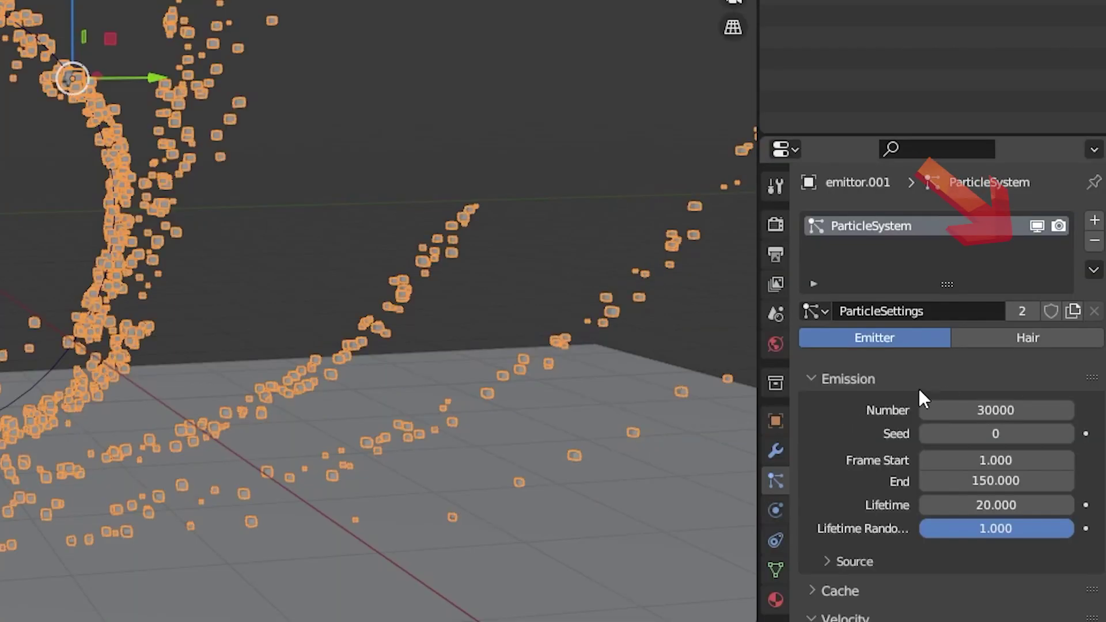
pyautogui.click(1073, 312)
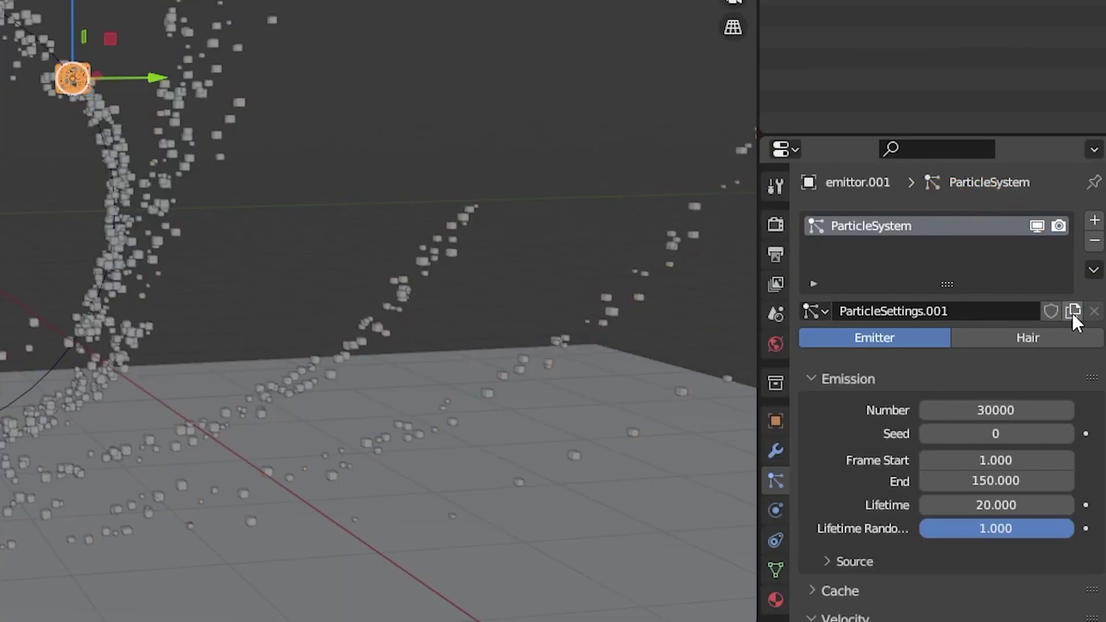
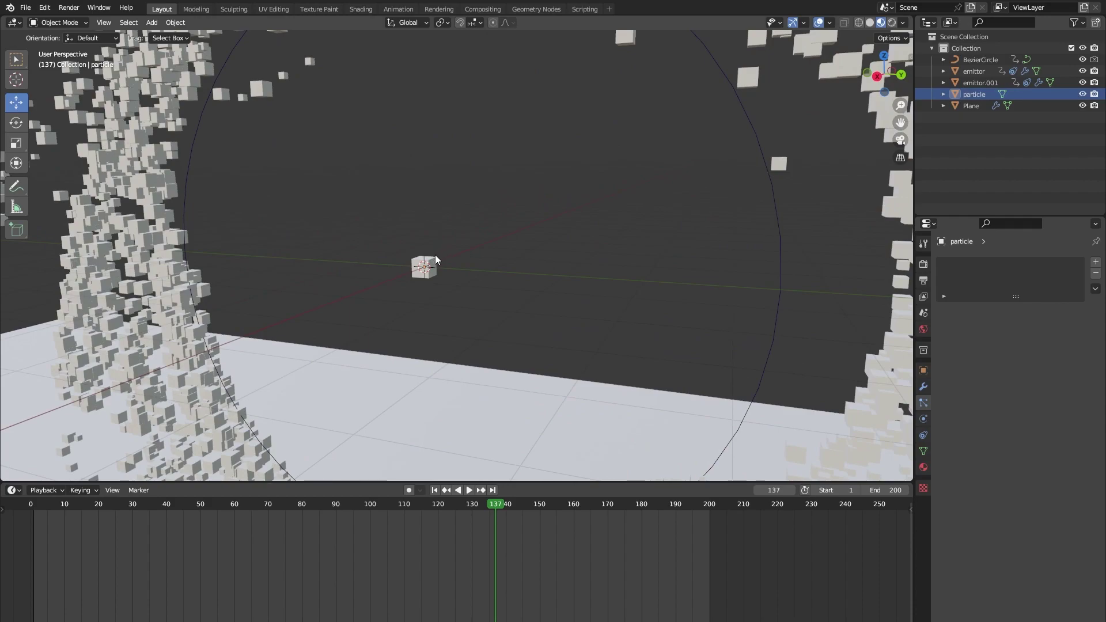
# Step: Create a new material on the particle cube and name it portal_glow
pyautogui.click(924, 467)
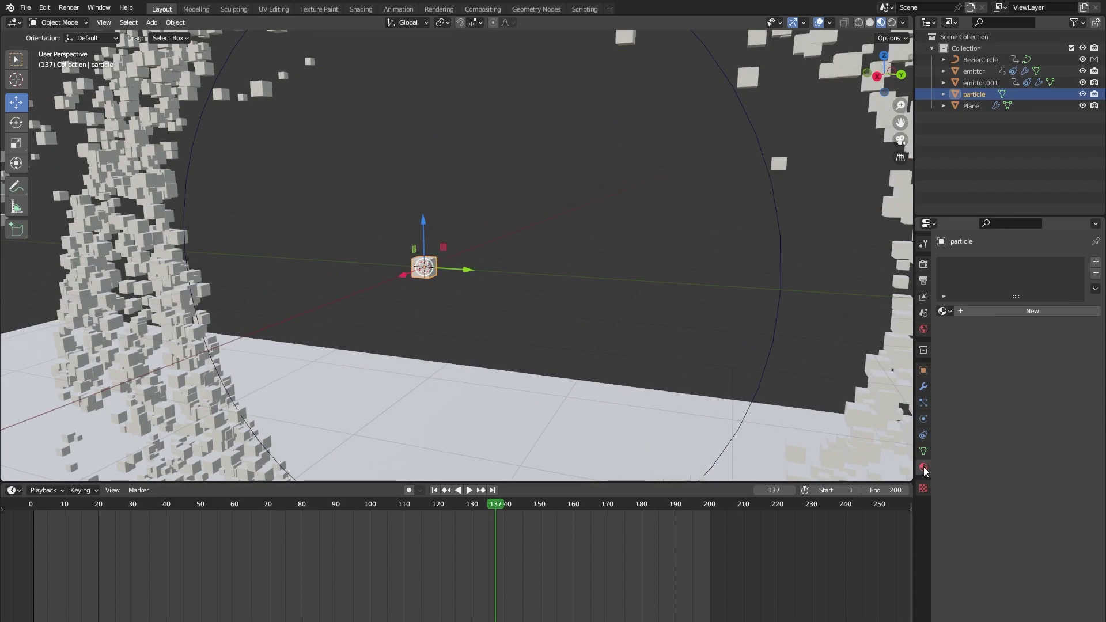
pyautogui.click(1032, 311)
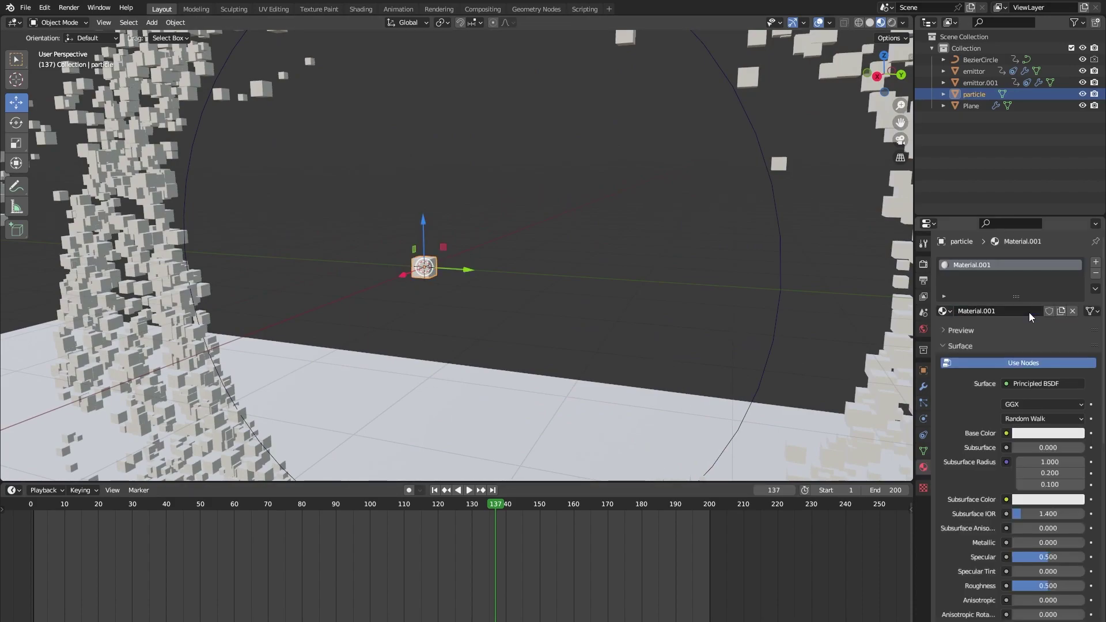
pyautogui.write('portal_glow')
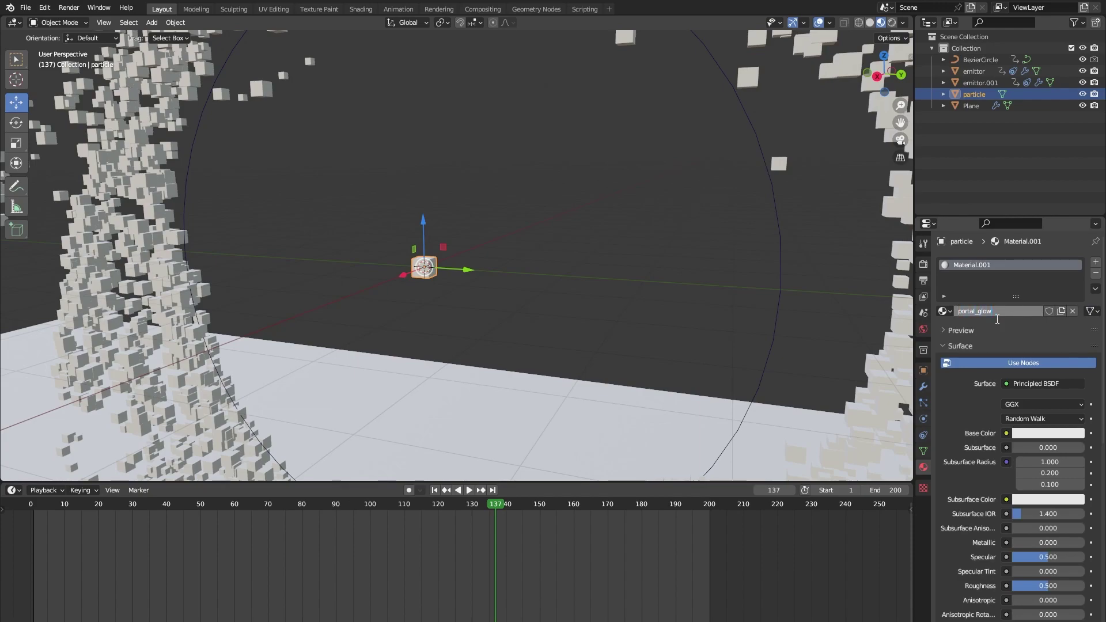
pyautogui.press('Return')
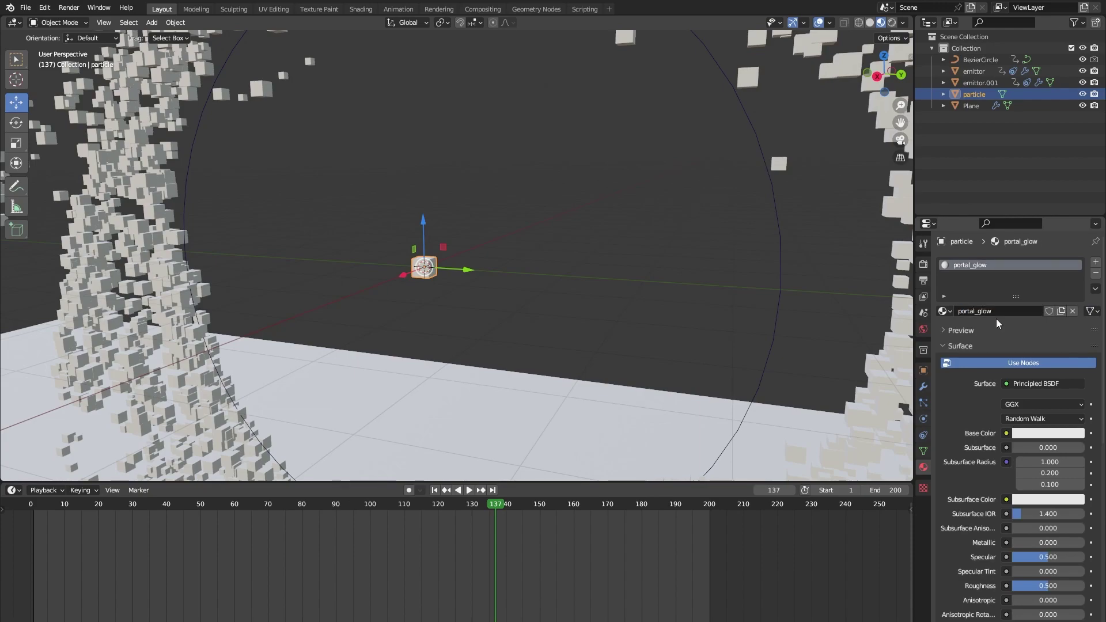
# Step: Open a new Blender window and switch it to the Shader Editor showing the portal_glow nodes
pyautogui.click(97, 8)
pyautogui.click(99, 8)
pyautogui.click(112, 22)
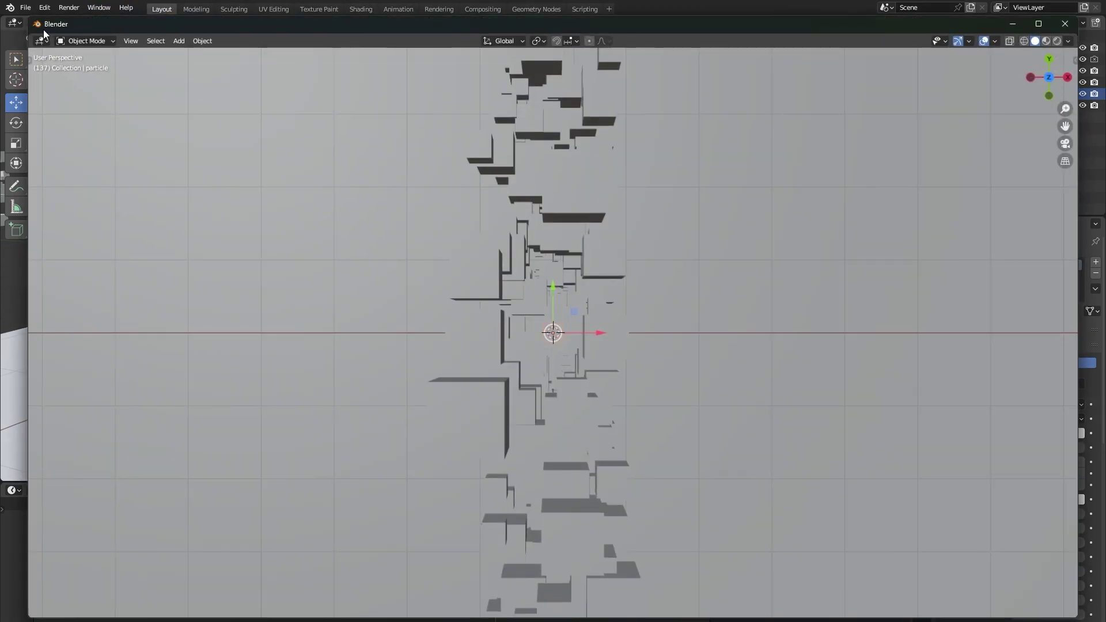
pyautogui.click(41, 42)
pyautogui.click(53, 149)
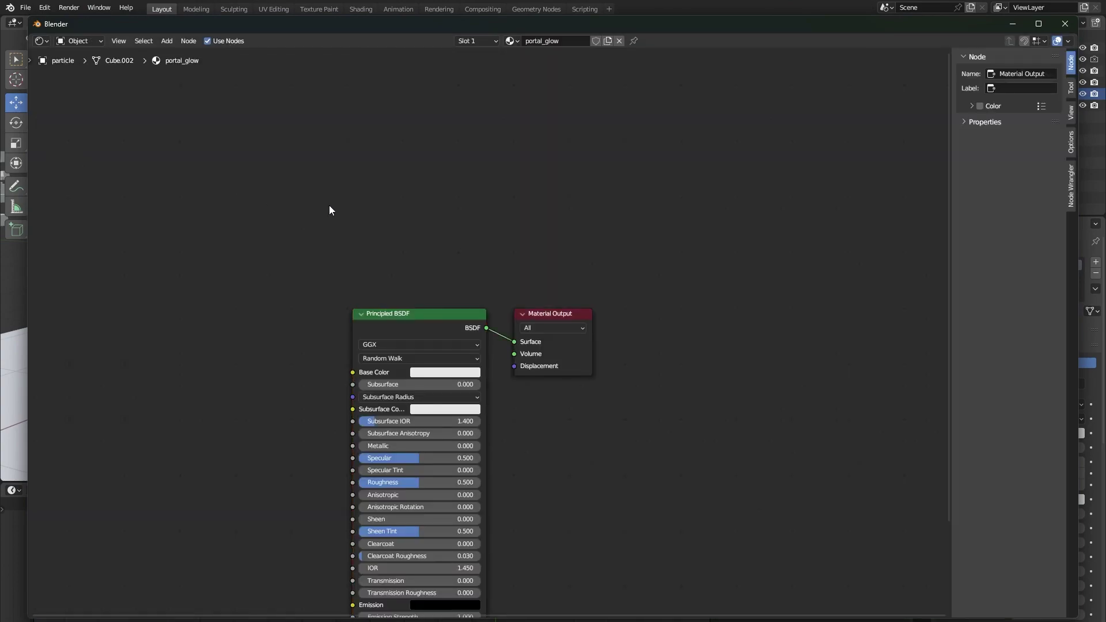
# Step: Hide the Shader Editor's sidebar and move its window aside to uncover the particle cube in the 3D viewport
pyautogui.press('n')
pyautogui.scroll(-3, 327, 206)
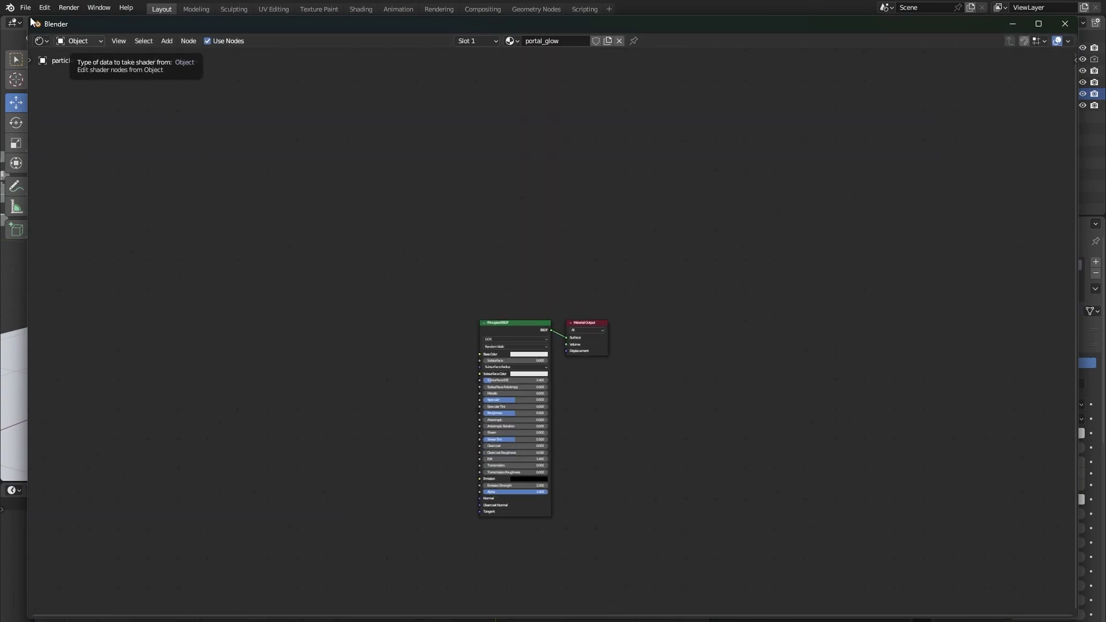
pyautogui.moveTo(31, 19); pyautogui.dragTo(640, 56)
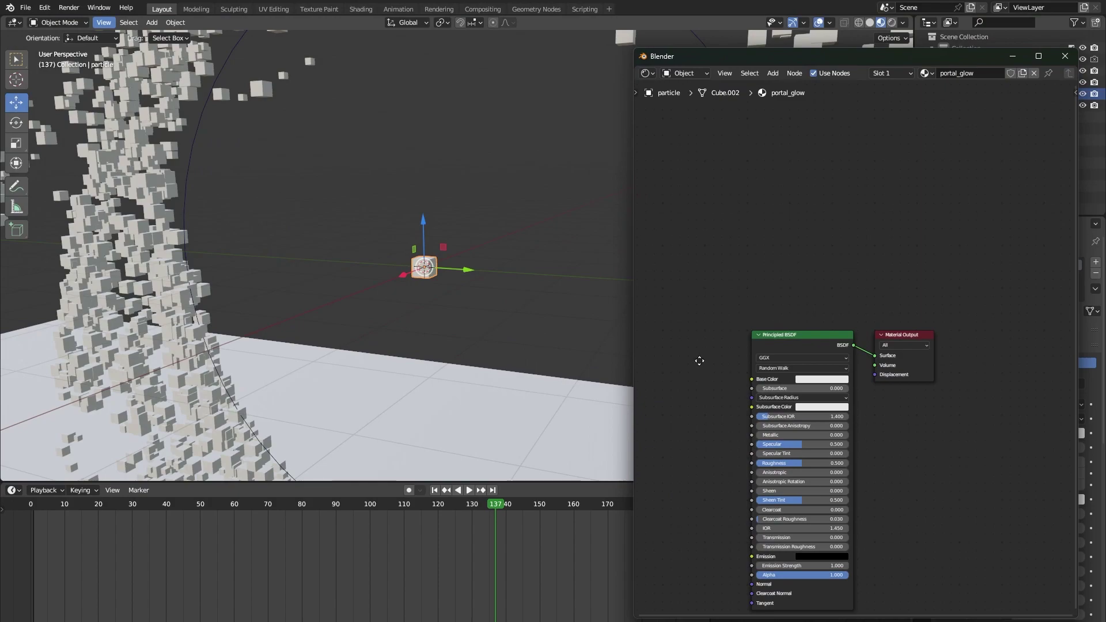
# Step: Delete the Principled BSDF node from the portal_glow material
pyautogui.moveTo(700, 361); pyautogui.dragTo(747, 281, button='middle')
pyautogui.moveTo(498, 251); pyautogui.dragTo(399, 264, button='middle')
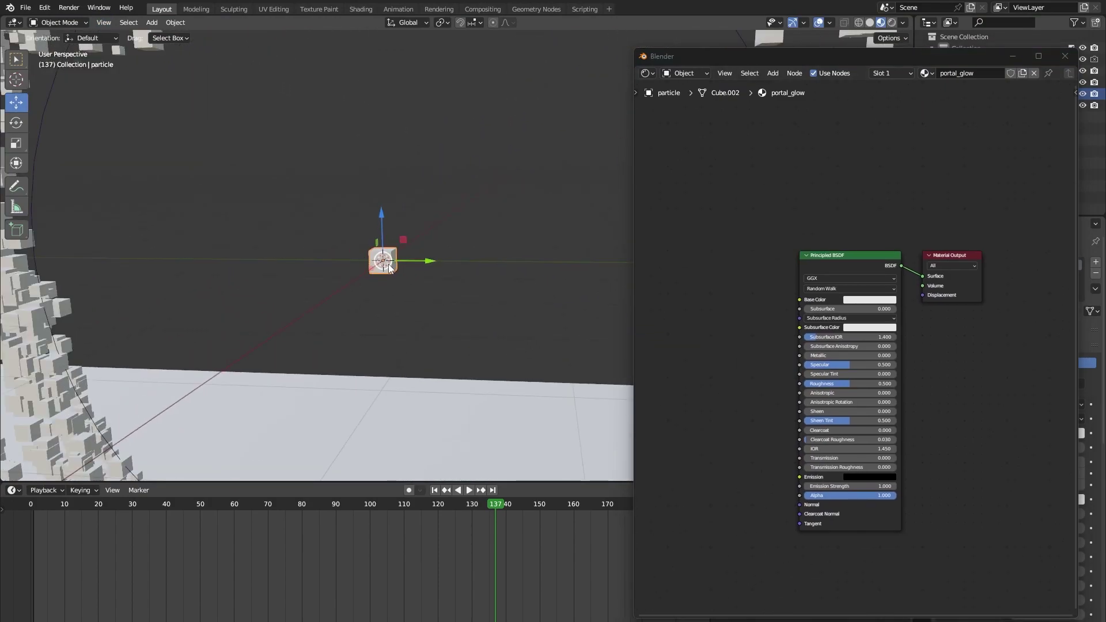
pyautogui.click(835, 261)
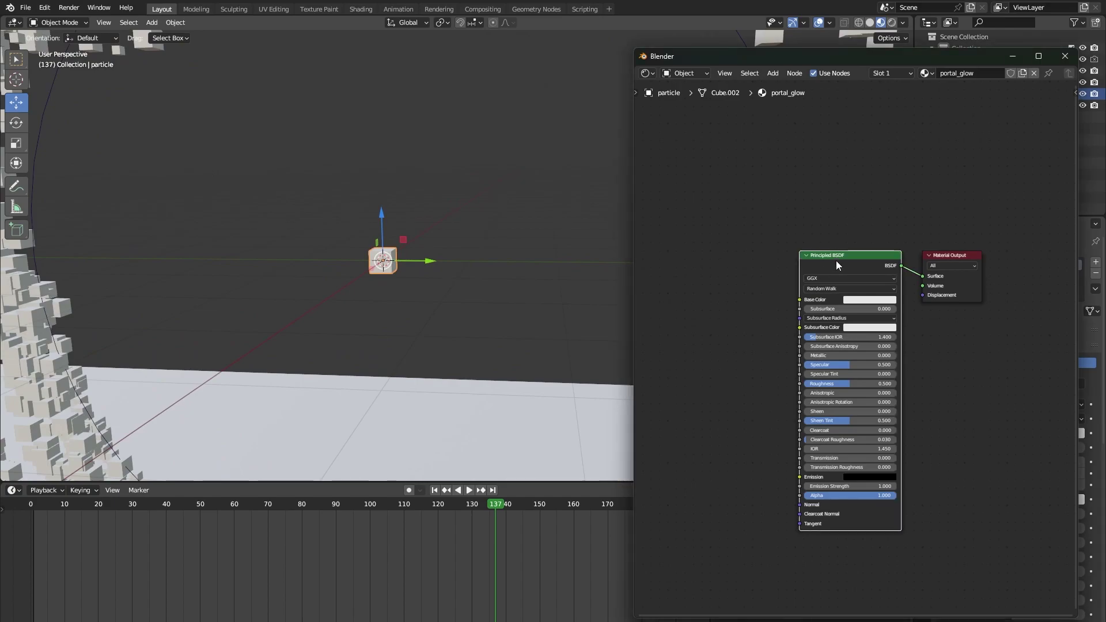
pyautogui.press('x')
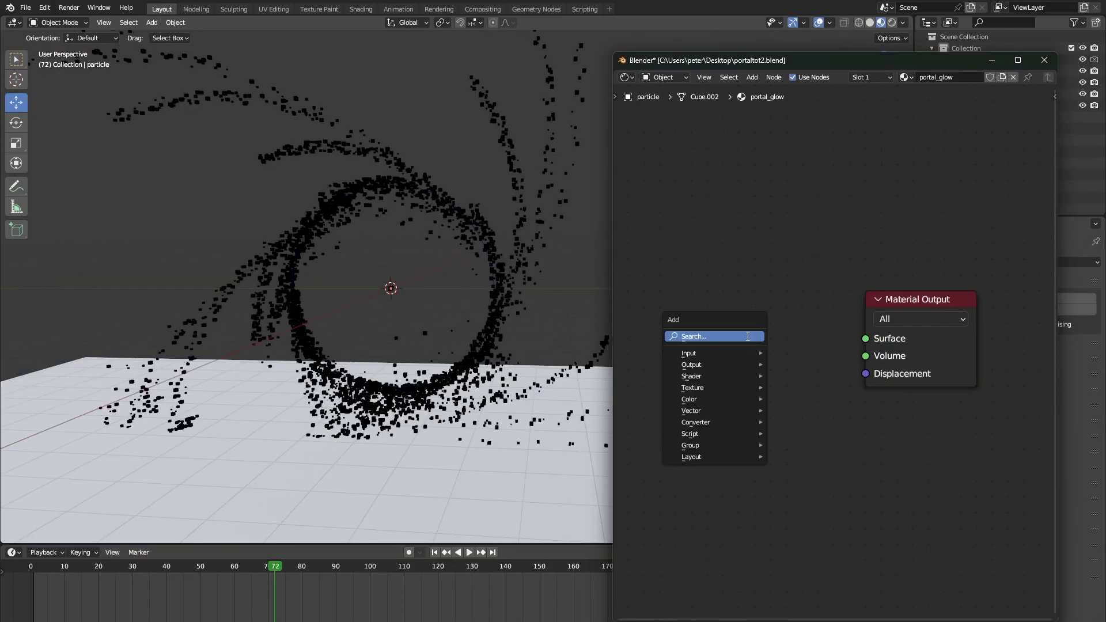
# Step: Add an Emission node with strength 10, connect it to the Material Output's Surface, and close the Shader Editor window
pyautogui.write('emi')
pyautogui.press('Return')
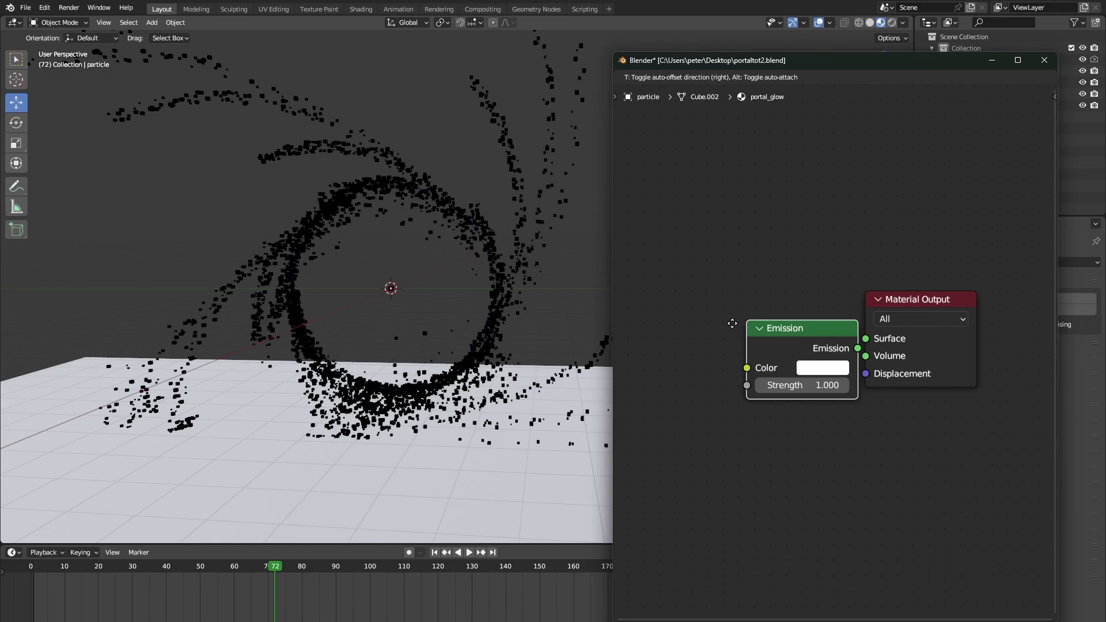
pyautogui.click(686, 298)
pyautogui.moveTo(810, 321); pyautogui.dragTo(866, 339)
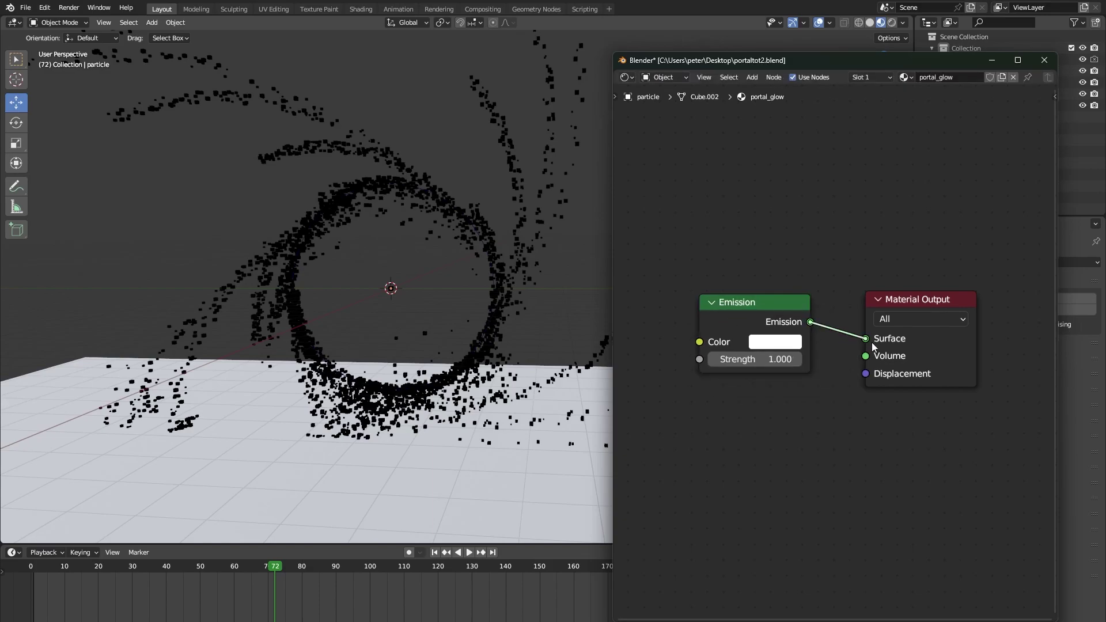
pyautogui.click(780, 360)
pyautogui.write('10')
pyautogui.press('Return')
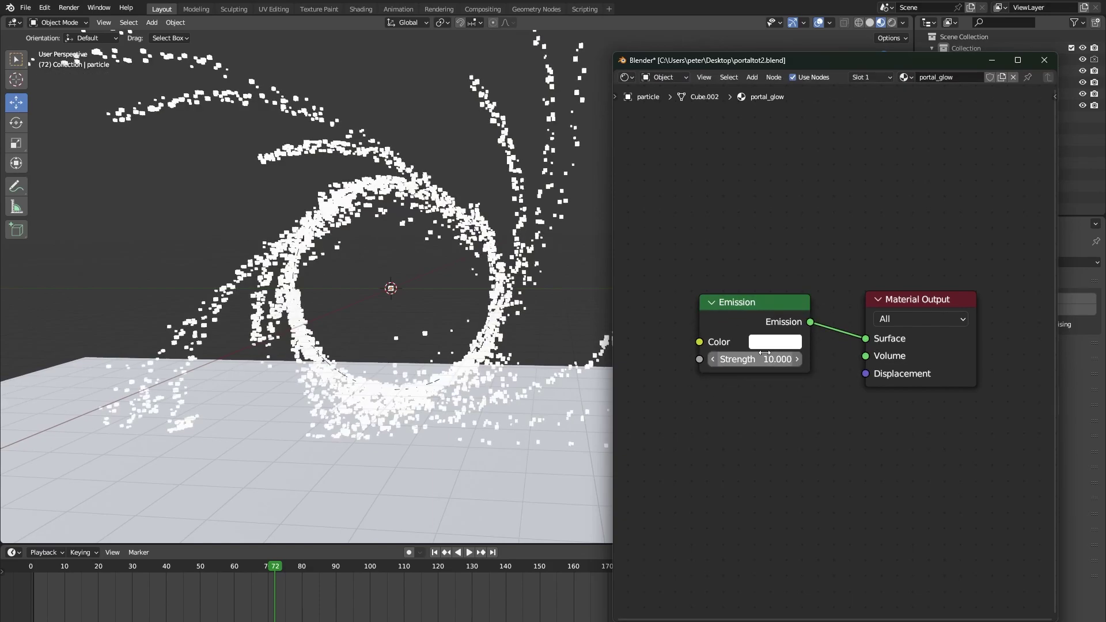
pyautogui.click(1044, 60)
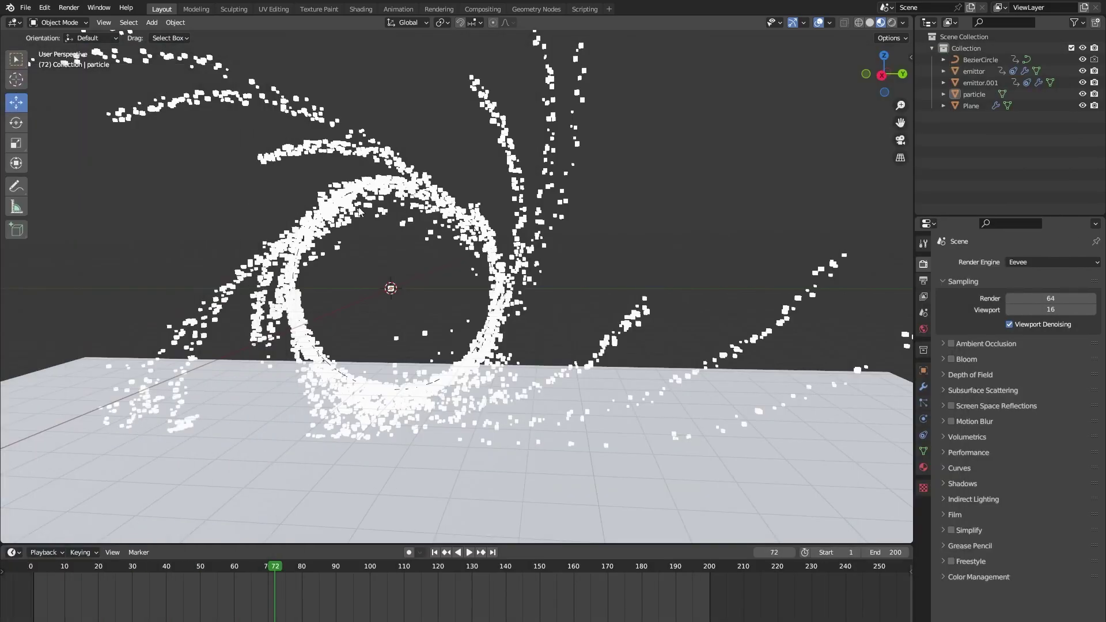
# Step: Switch the render engine to Cycles and display the 3D viewport with rendered shading
pyautogui.click(1015, 264)
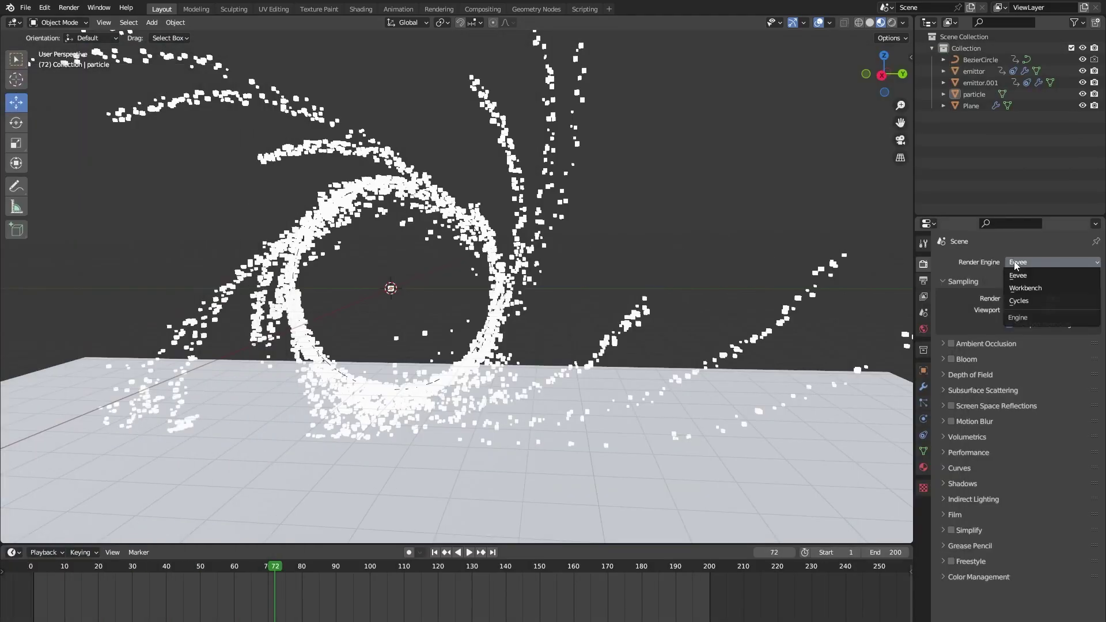
pyautogui.click(1026, 302)
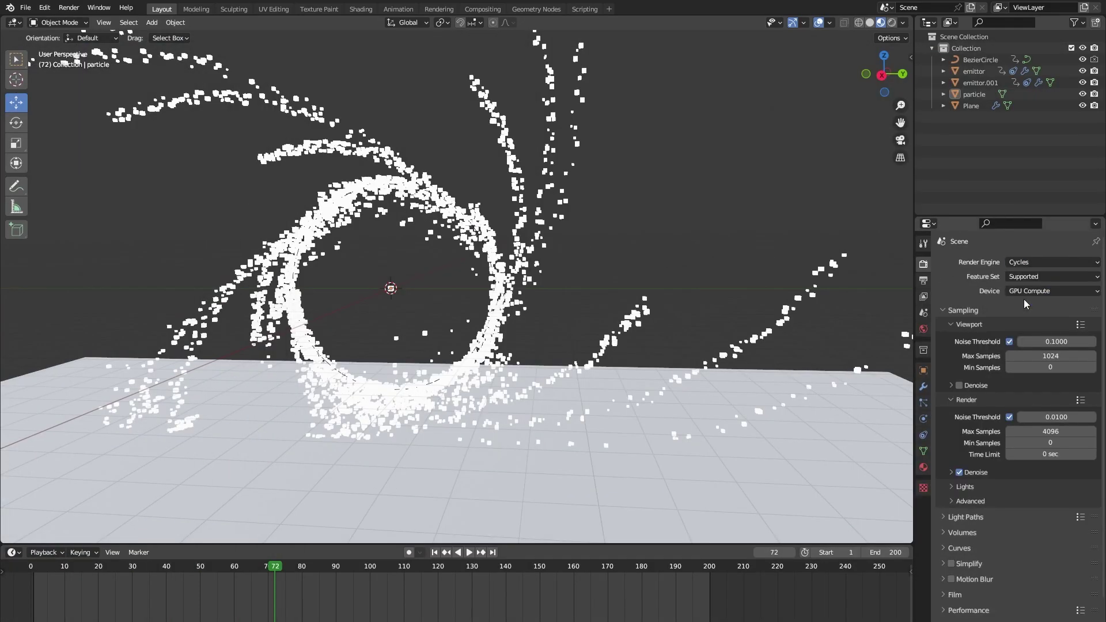
pyautogui.click(894, 24)
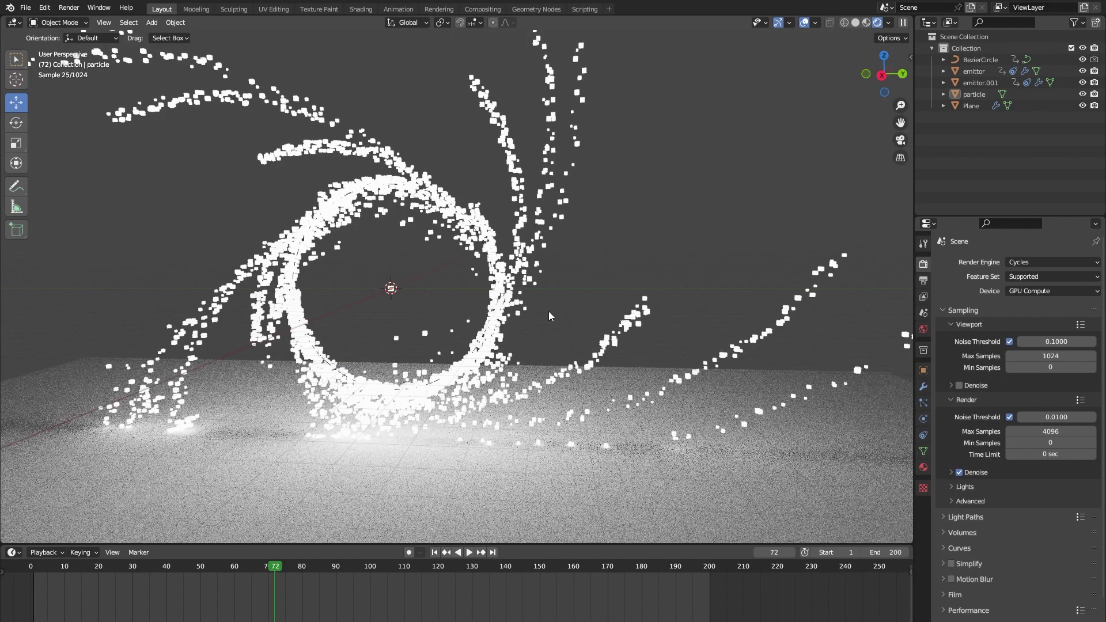
pyautogui.scroll(-4, 510, 355)
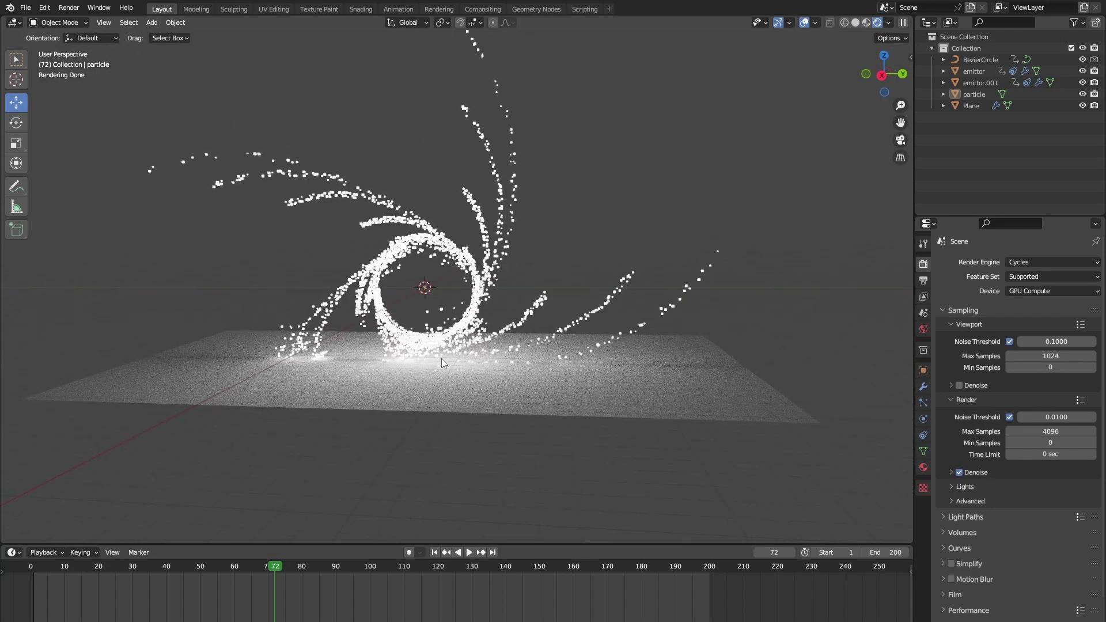
# Step: Reopen the portal_glow nodes in a separate window and set the Emission colour to orange
pyautogui.moveTo(0, 163); pyautogui.dragTo(805, 109)
pyautogui.click(719, 389)
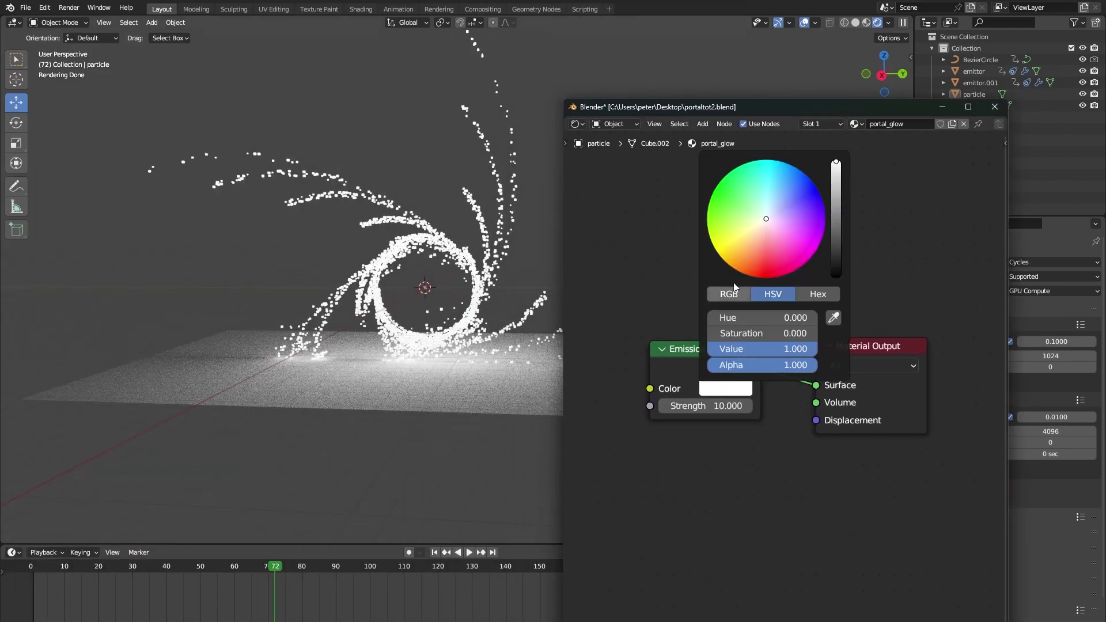
pyautogui.moveTo(727, 331); pyautogui.dragTo(807, 331)
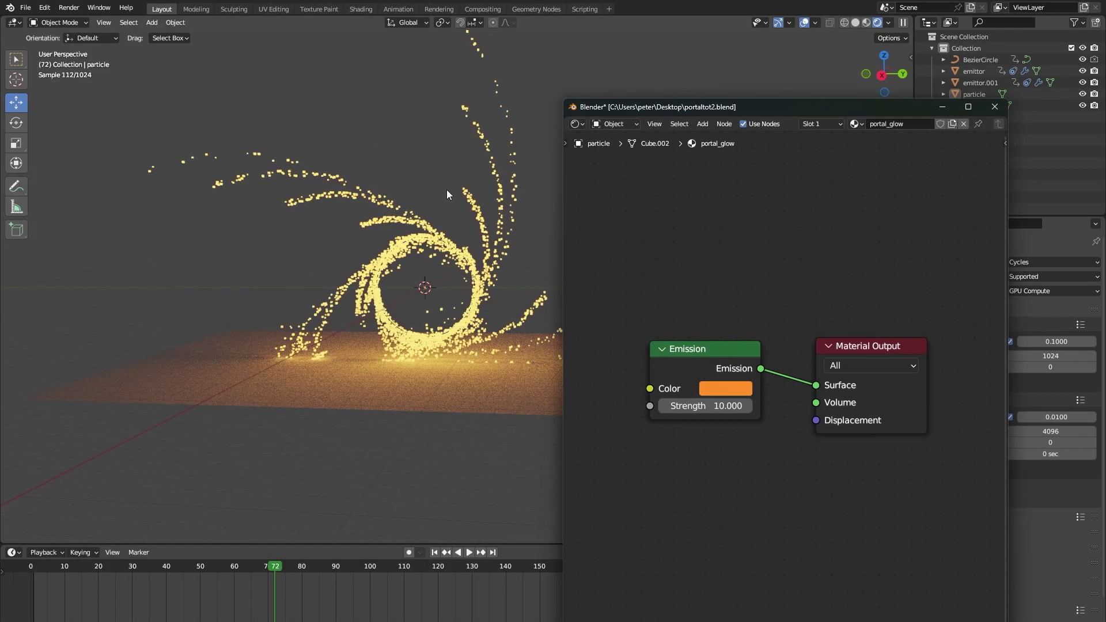
pyautogui.scroll(2, 461, 198)
pyautogui.scroll(-1, 434, 209)
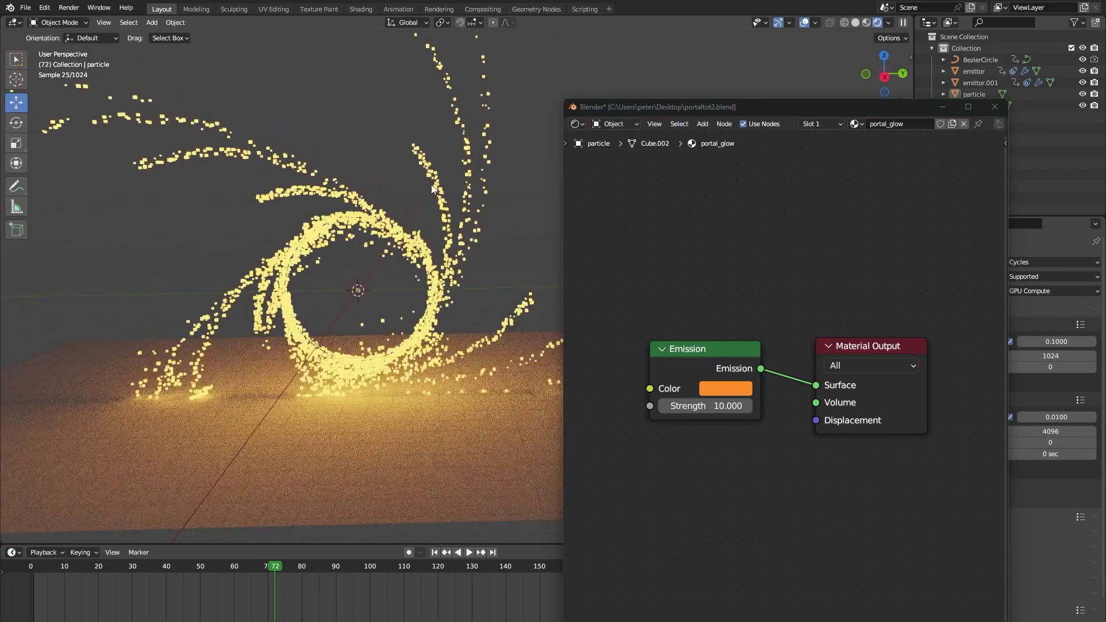
pyautogui.scroll(-1, 416, 347)
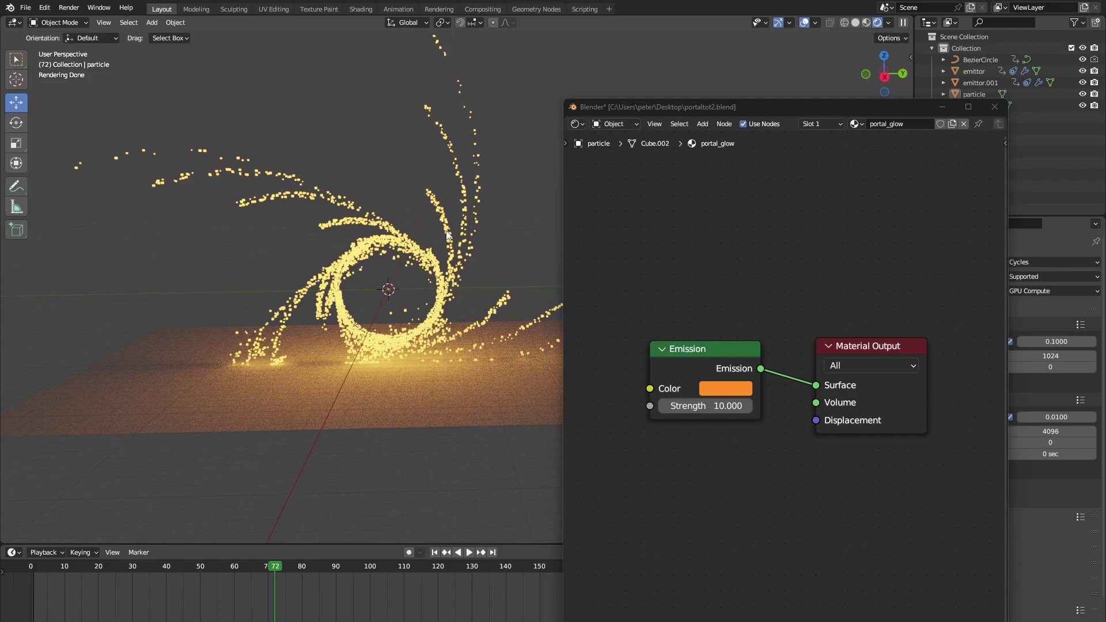
# Step: Add a ColorRamp node before the Emission node and connect its Color output to the Emission colour
pyautogui.scroll(-3, 715, 312)
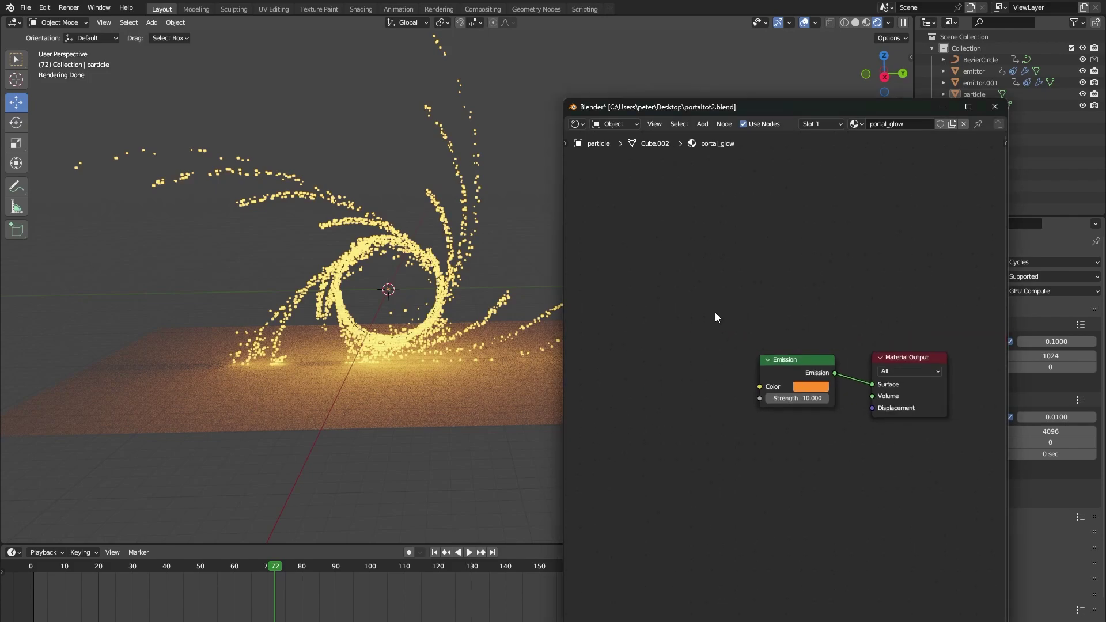
pyautogui.hotkey('shift', 'a')
pyautogui.click(658, 331)
pyautogui.write('color ramp')
pyautogui.press('Return')
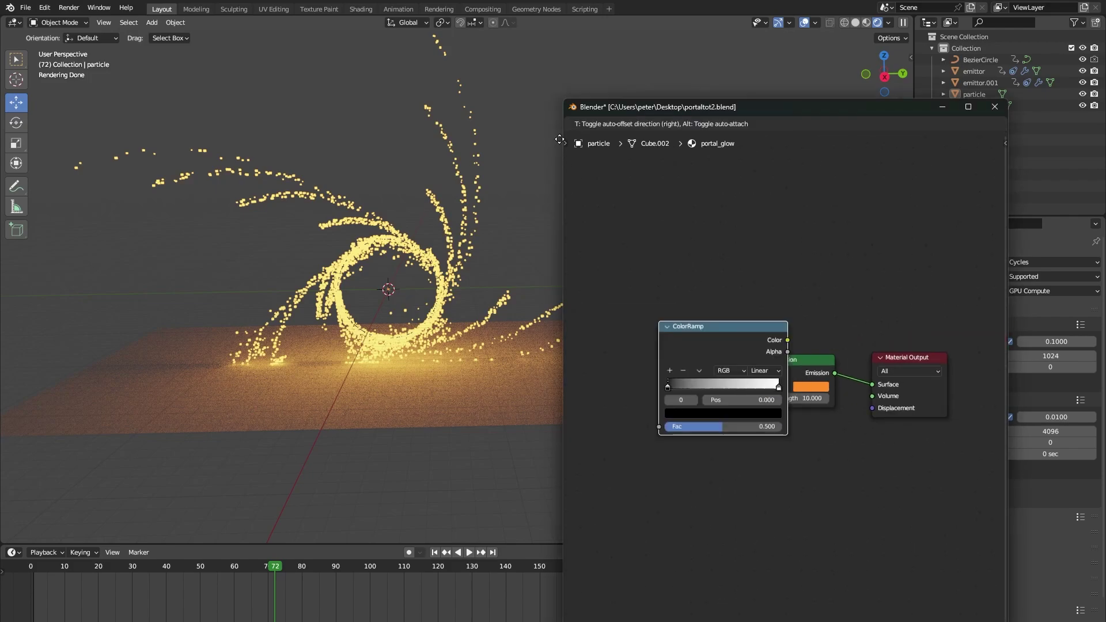
pyautogui.click(513, 171)
pyautogui.moveTo(751, 365); pyautogui.dragTo(852, 344, button='middle')
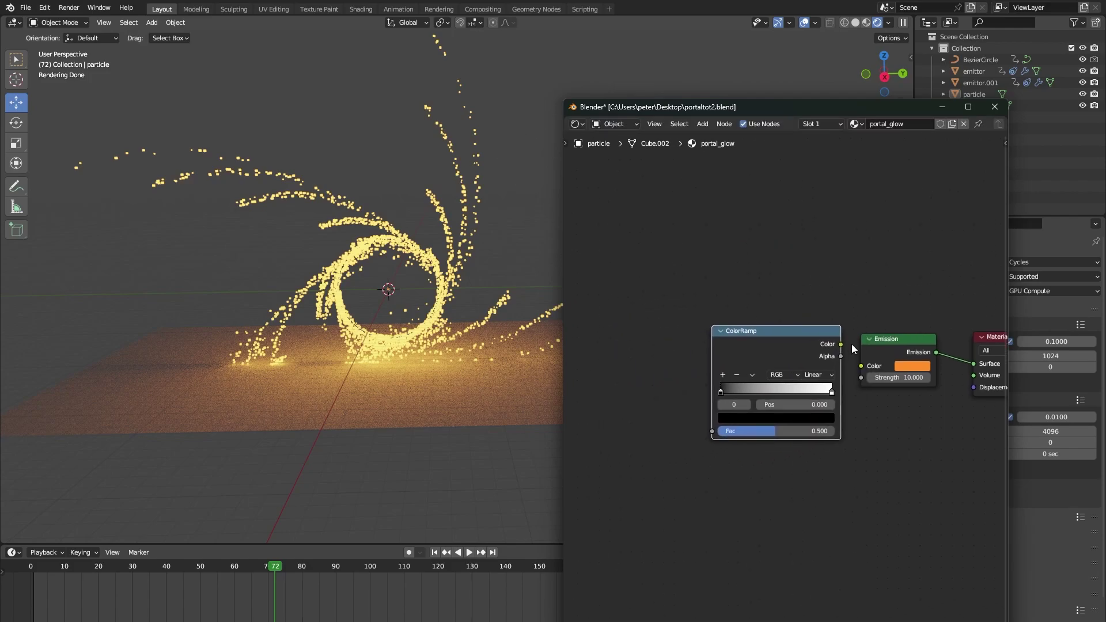
pyautogui.moveTo(842, 344); pyautogui.dragTo(861, 366)
# Step: Add a Math node before the ColorRamp and connect its Value output to the ramp's Fac input
pyautogui.moveTo(695, 327); pyautogui.dragTo(760, 327, button='middle')
pyautogui.hotkey('shift', 'a')
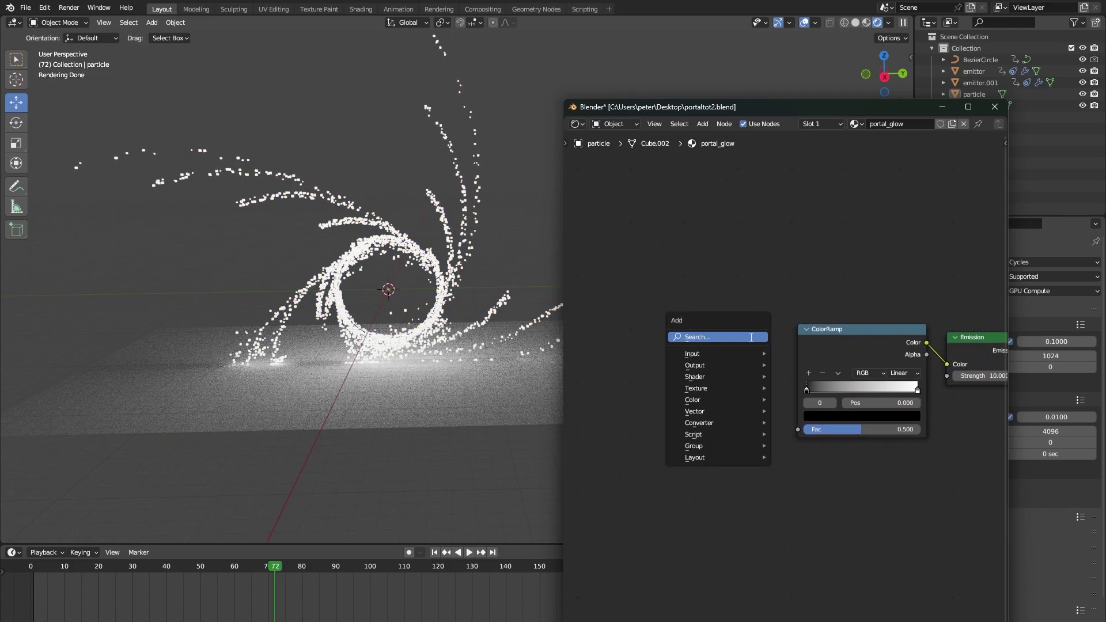
pyautogui.write('mat')
pyautogui.press('Return')
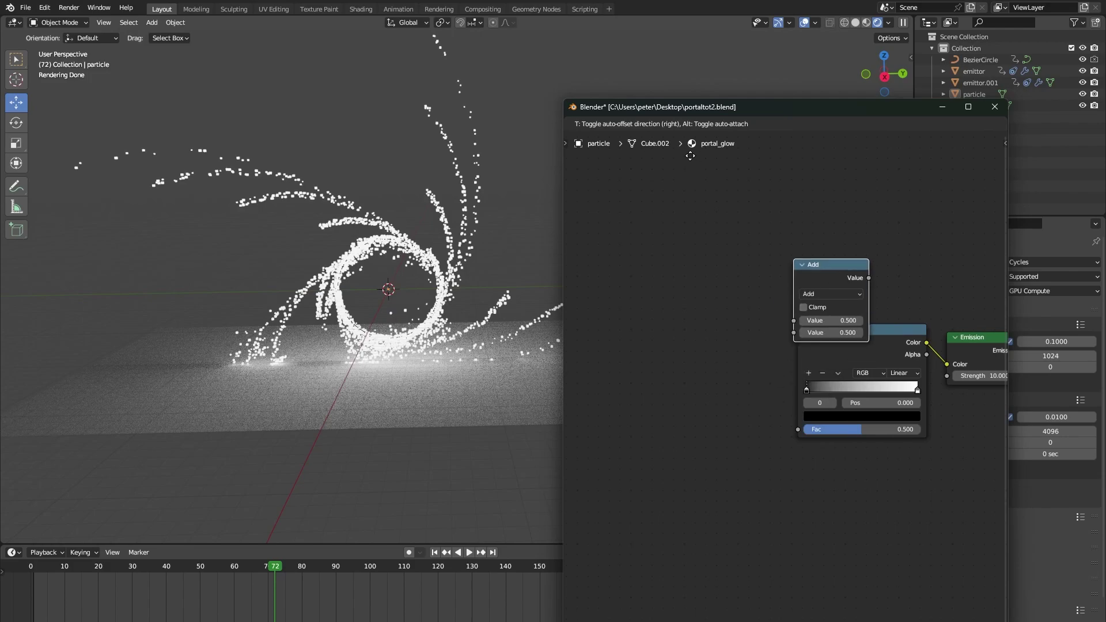
pyautogui.click(778, 345)
pyautogui.moveTo(798, 407); pyautogui.dragTo(803, 429)
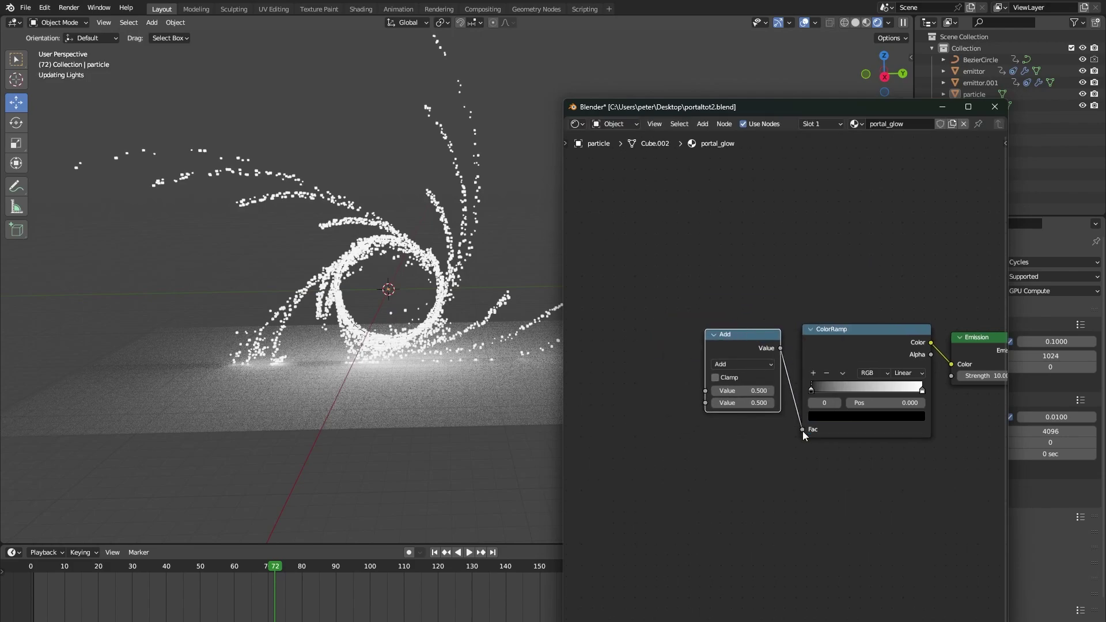
# Step: Add a Particle Info node and connect its Age output to the Math node's first Value input
pyautogui.hotkey('shift', 'a')
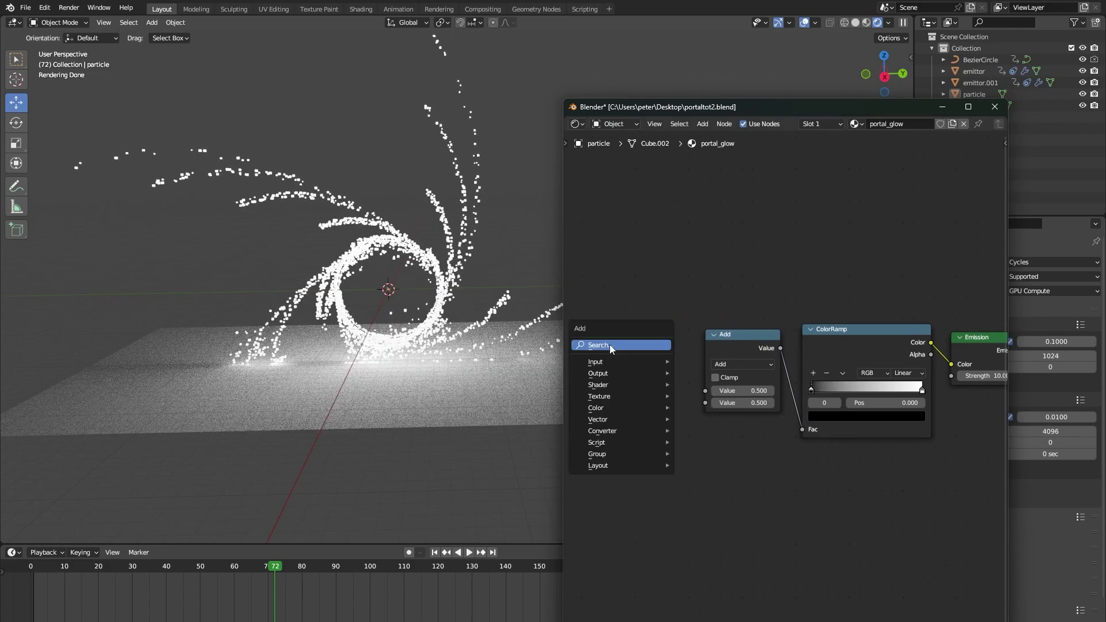
pyautogui.write('parti')
pyautogui.press('Return')
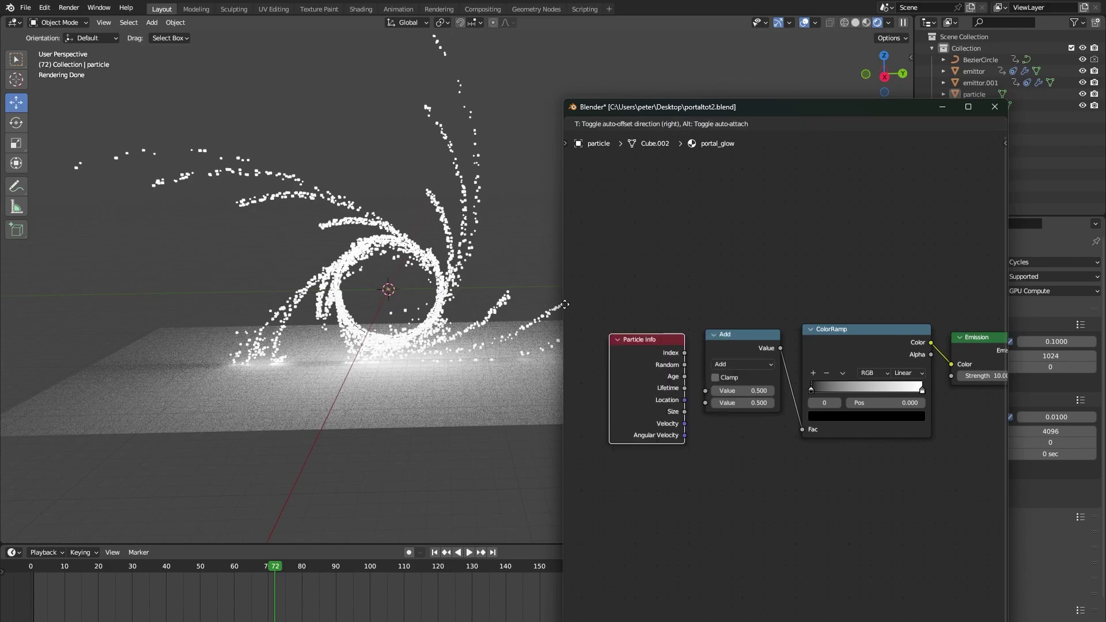
pyautogui.click(565, 305)
pyautogui.scroll(2, 715, 393)
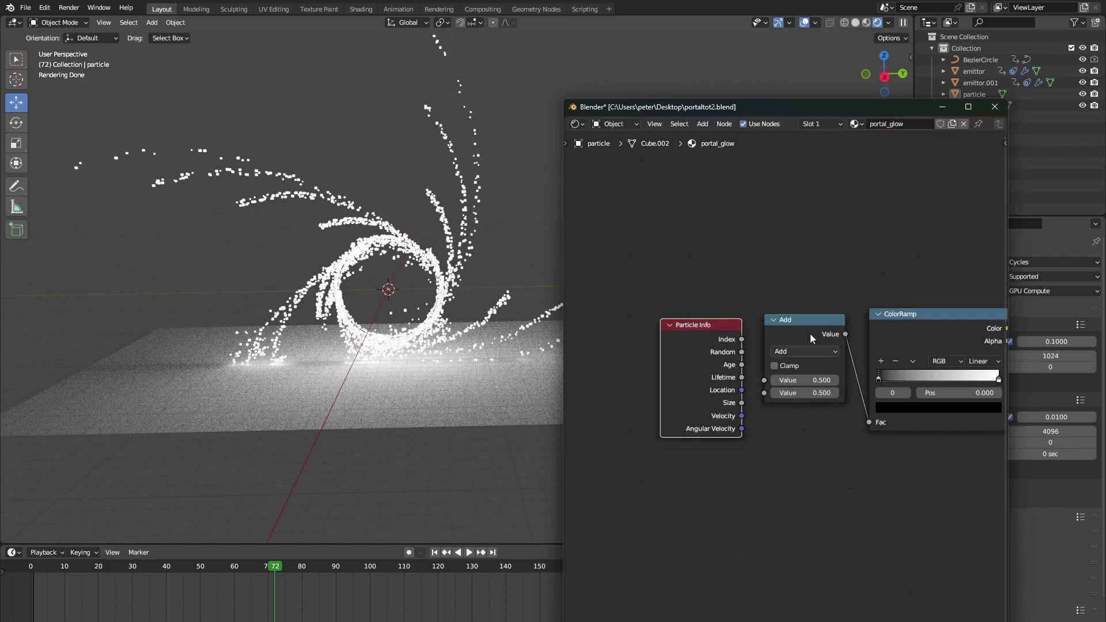
pyautogui.moveTo(730, 355); pyautogui.dragTo(759, 375)
# Step: Change the Math node's operation to Divide and set its second value to 50
pyautogui.moveTo(786, 313); pyautogui.dragTo(782, 309)
pyautogui.click(786, 336)
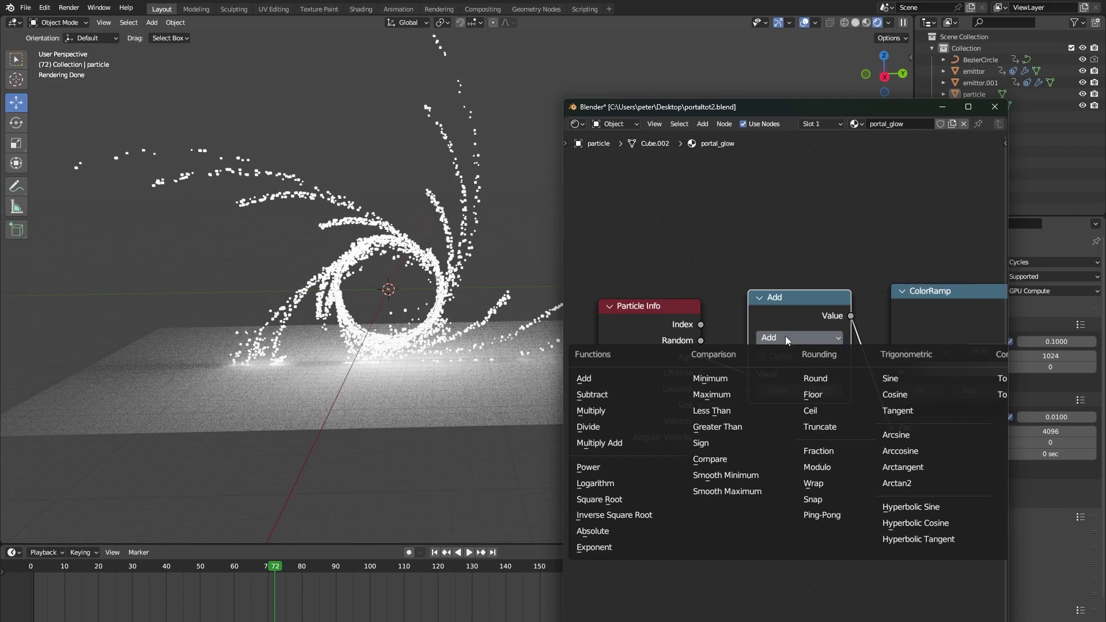
pyautogui.click(642, 425)
pyautogui.scroll(1, 747, 391)
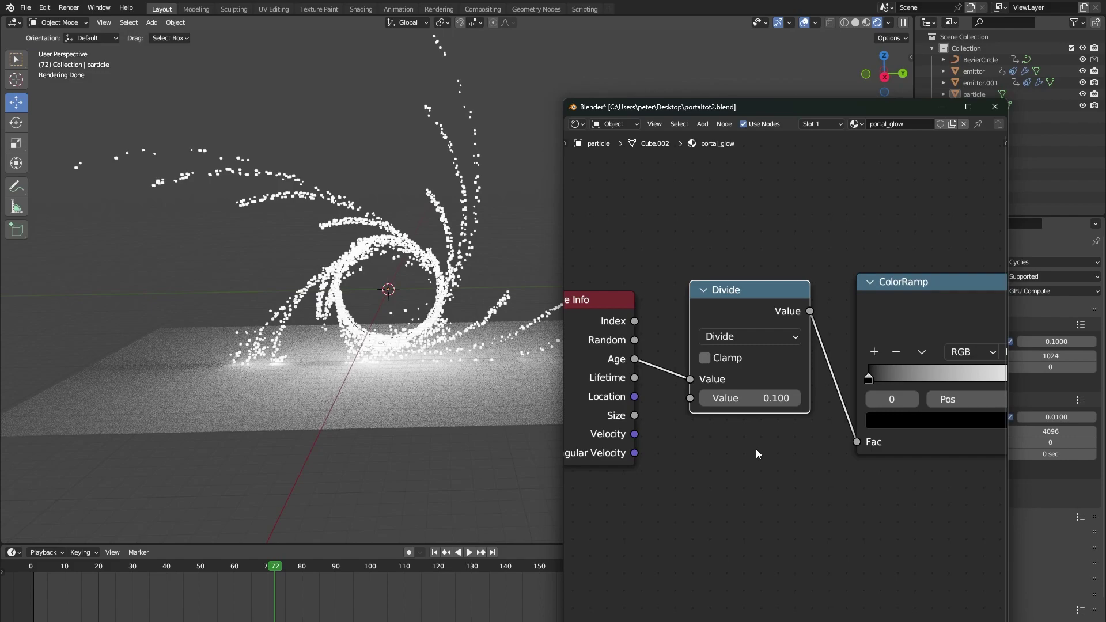
pyautogui.click(746, 402)
pyautogui.write('50')
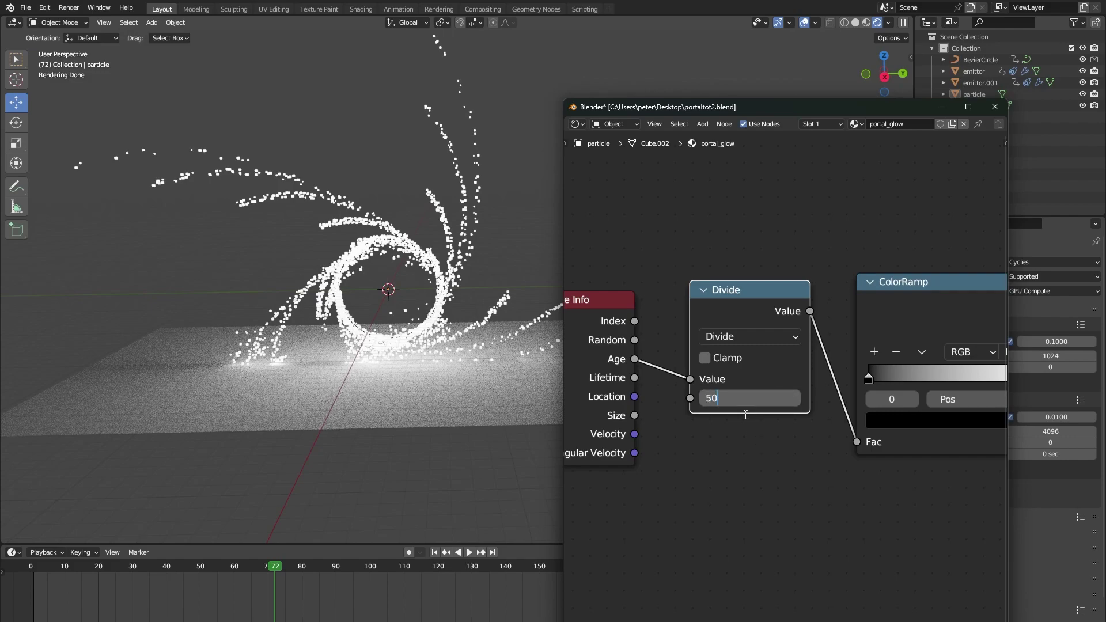
pyautogui.press('Return')
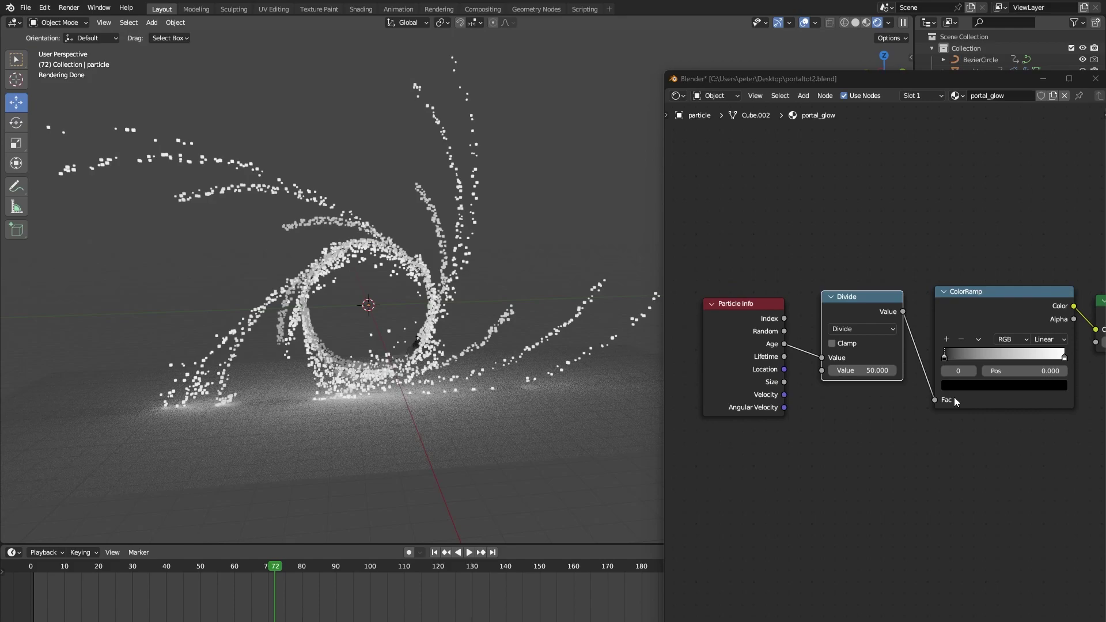
# Step: Move the ColorRamp's black stop to position 0.245 and inspect the particles in the rendered viewport
pyautogui.moveTo(947, 355); pyautogui.dragTo(977, 358)
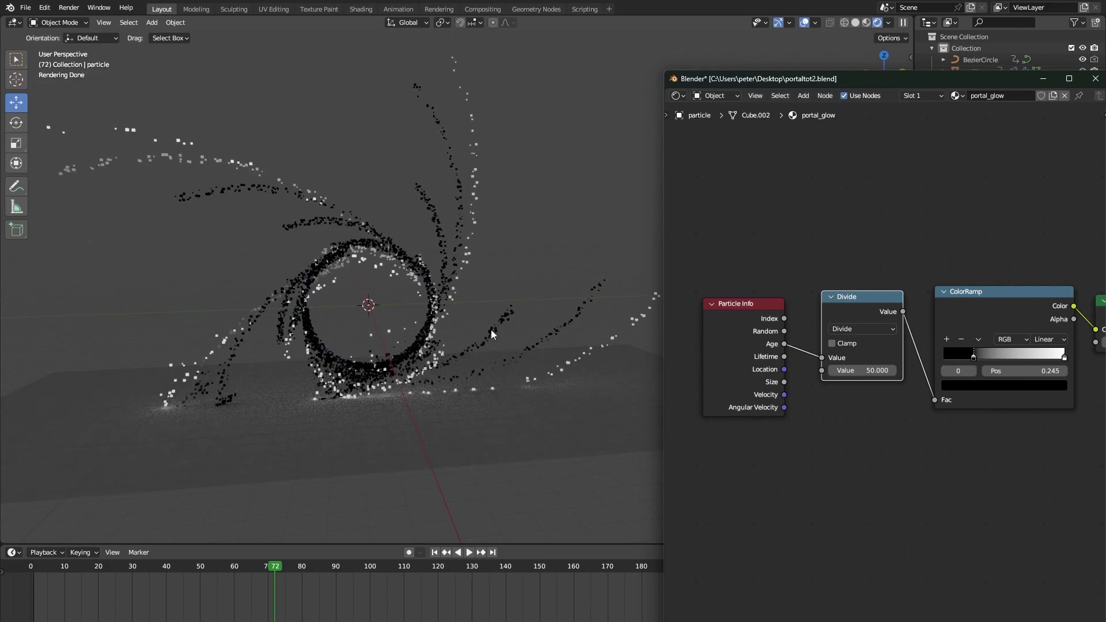
pyautogui.scroll(2, 483, 327)
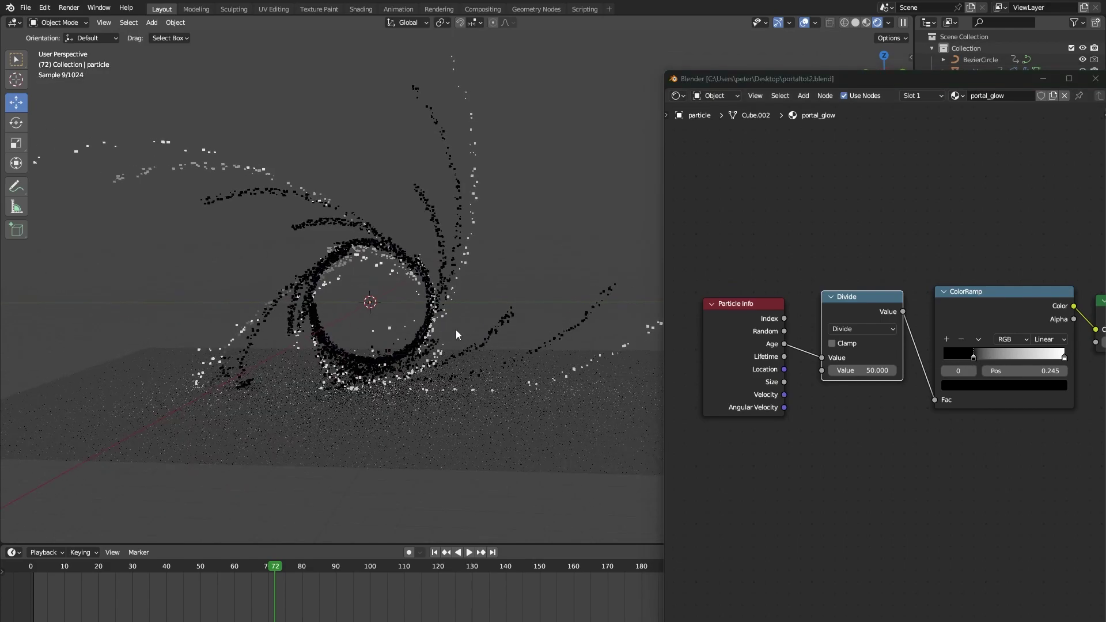
pyautogui.moveTo(456, 330); pyautogui.dragTo(472, 264, button='middle')
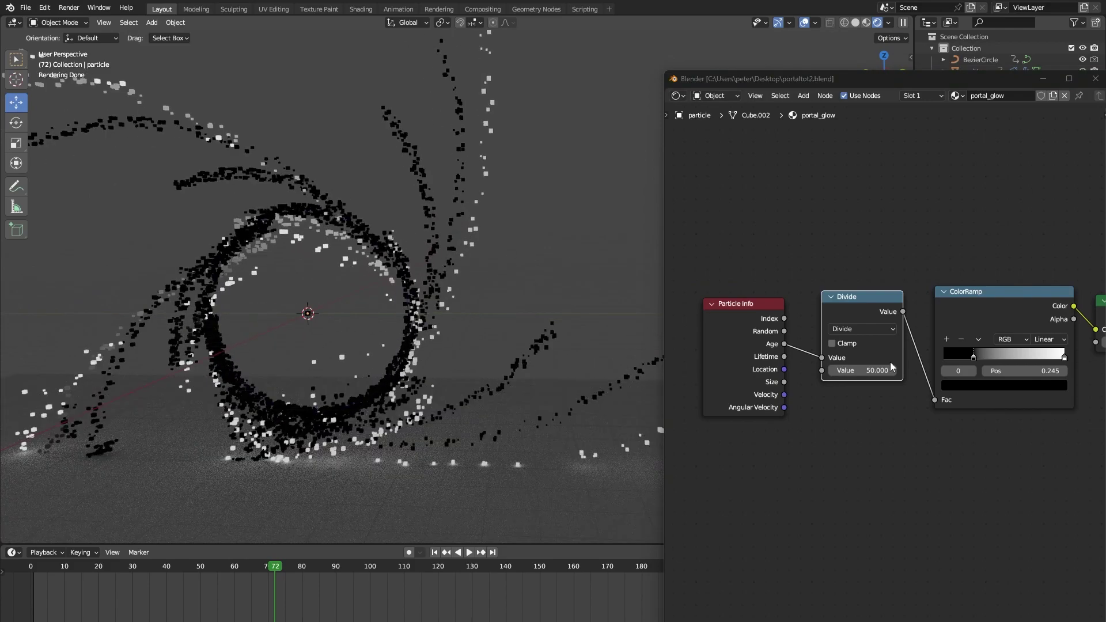
# Step: Colour the ColorRamp's first stop light orange and its end stop dark red, and view the whole portal
pyautogui.click(980, 388)
pyautogui.moveTo(1059, 257); pyautogui.dragTo(1059, 221)
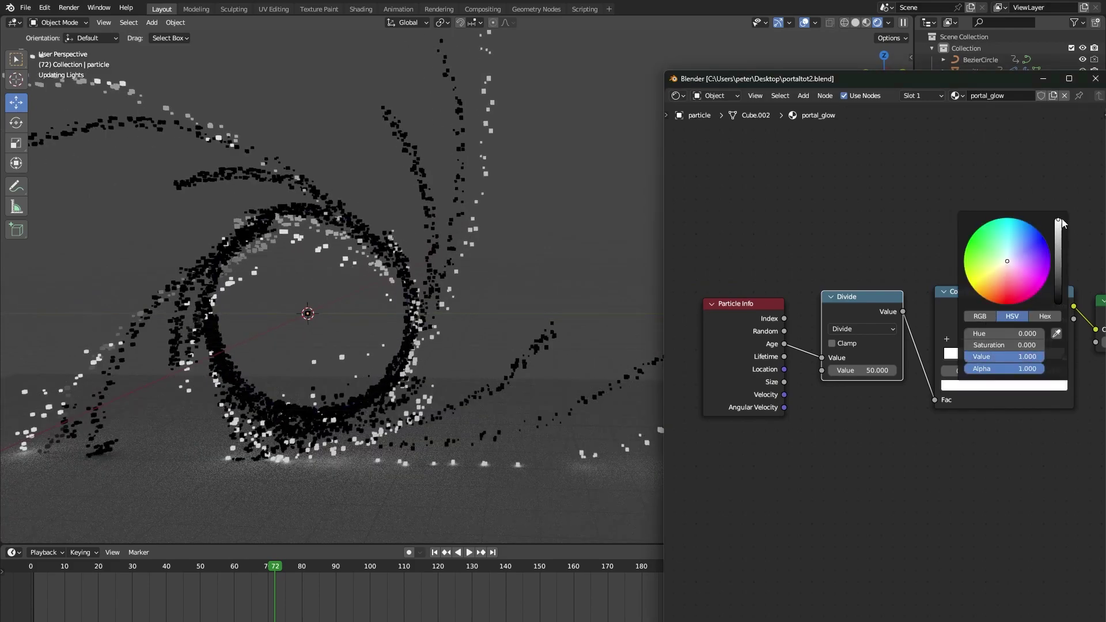
pyautogui.moveTo(997, 271); pyautogui.dragTo(993, 278)
pyautogui.moveTo(1036, 345); pyautogui.dragTo(974, 344)
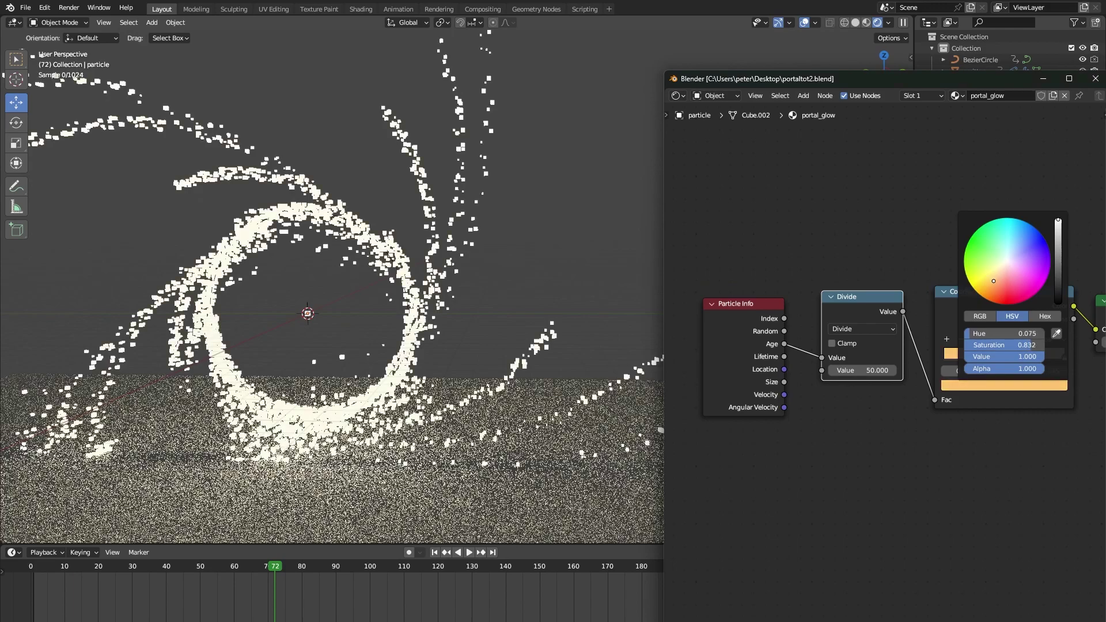
pyautogui.click(1006, 299)
pyautogui.click(1059, 273)
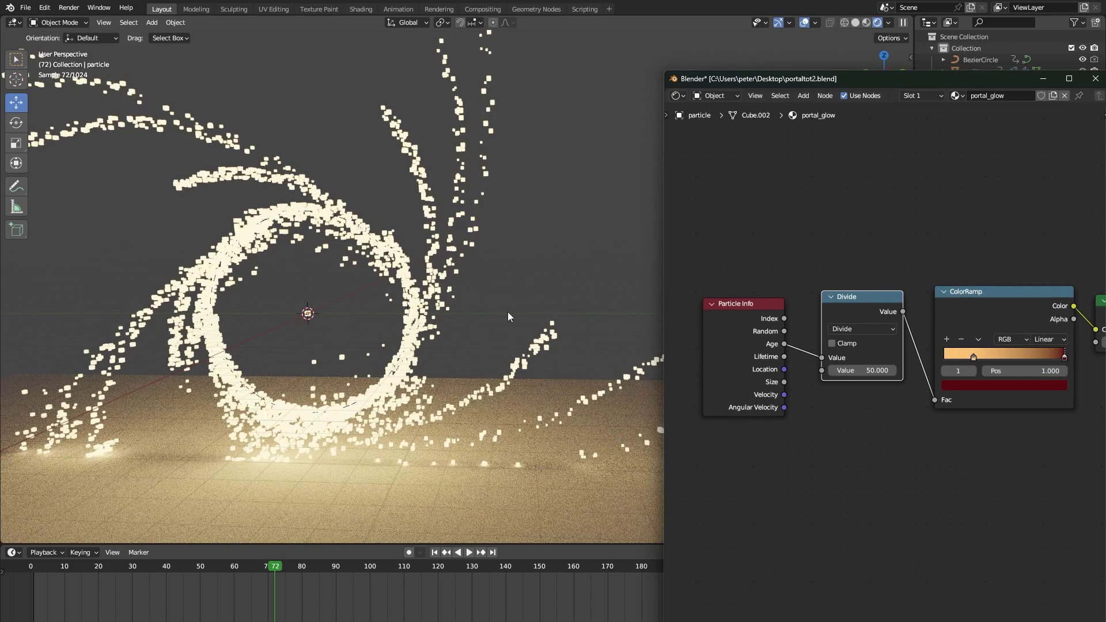
pyautogui.scroll(-3, 332, 322)
pyautogui.scroll(-1, 838, 519)
pyautogui.scroll(-2, 838, 521)
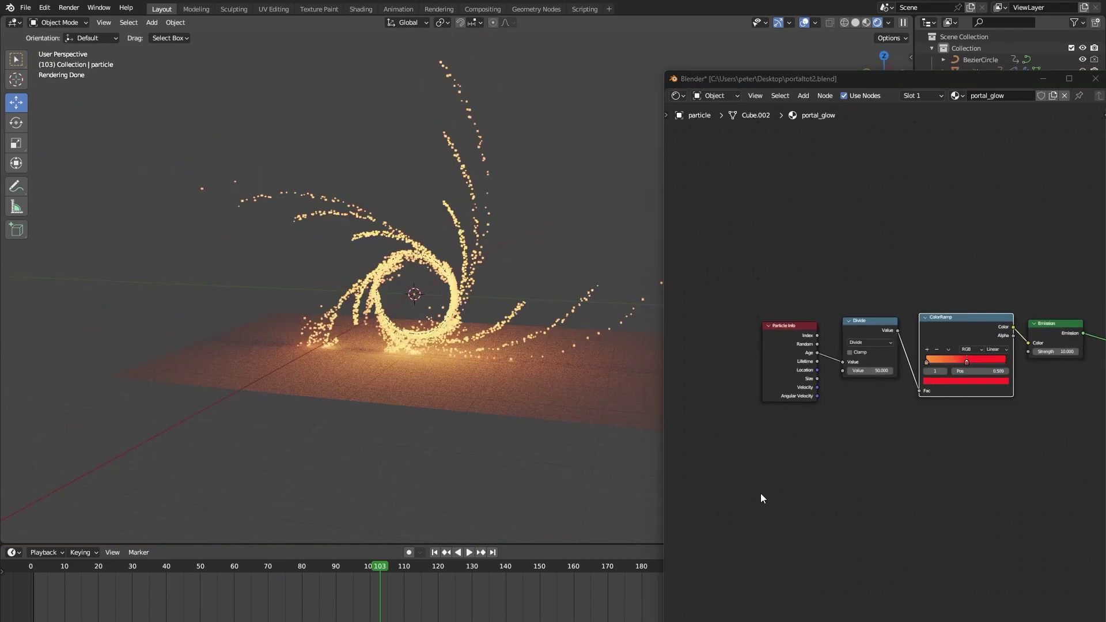
# Step: Widen the shader editor window to show the whole portal_glow node tree and save the file
pyautogui.moveTo(889, 503); pyautogui.dragTo(807, 483, button='middle')
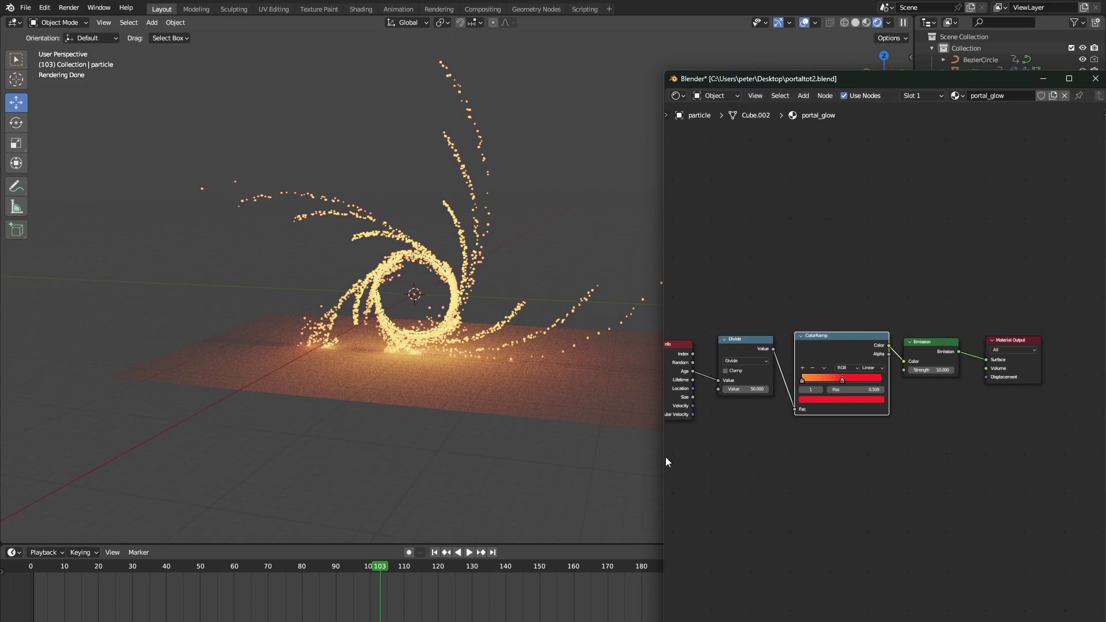
pyautogui.moveTo(666, 461); pyautogui.dragTo(219, 463)
pyautogui.scroll(2, 634, 487)
pyautogui.scroll(2, 709, 498)
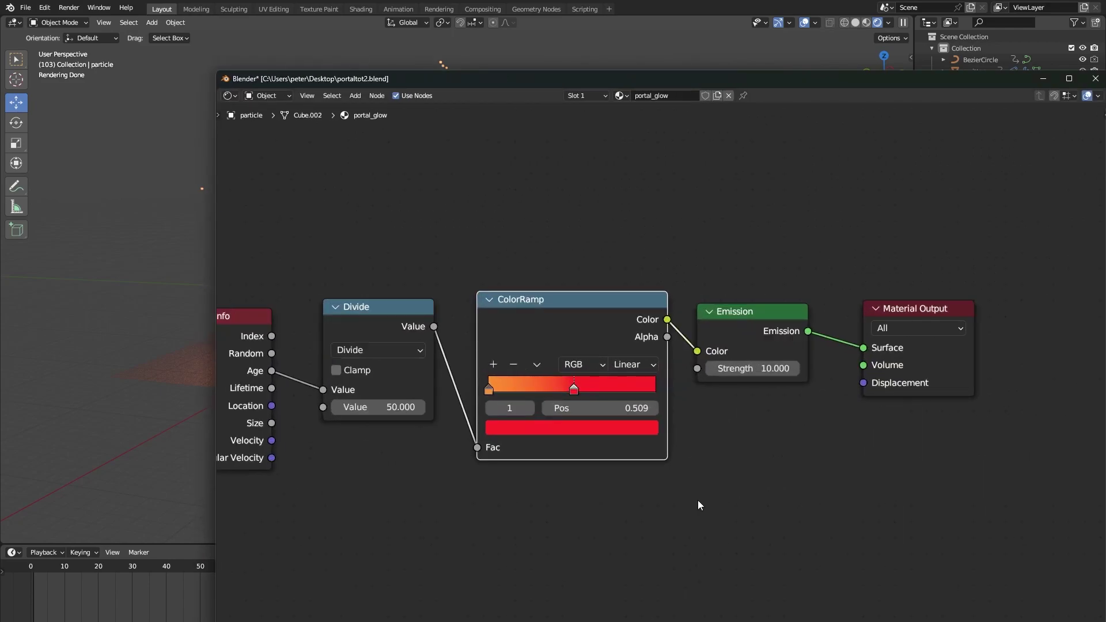
pyautogui.moveTo(698, 500); pyautogui.dragTo(815, 496, button='middle')
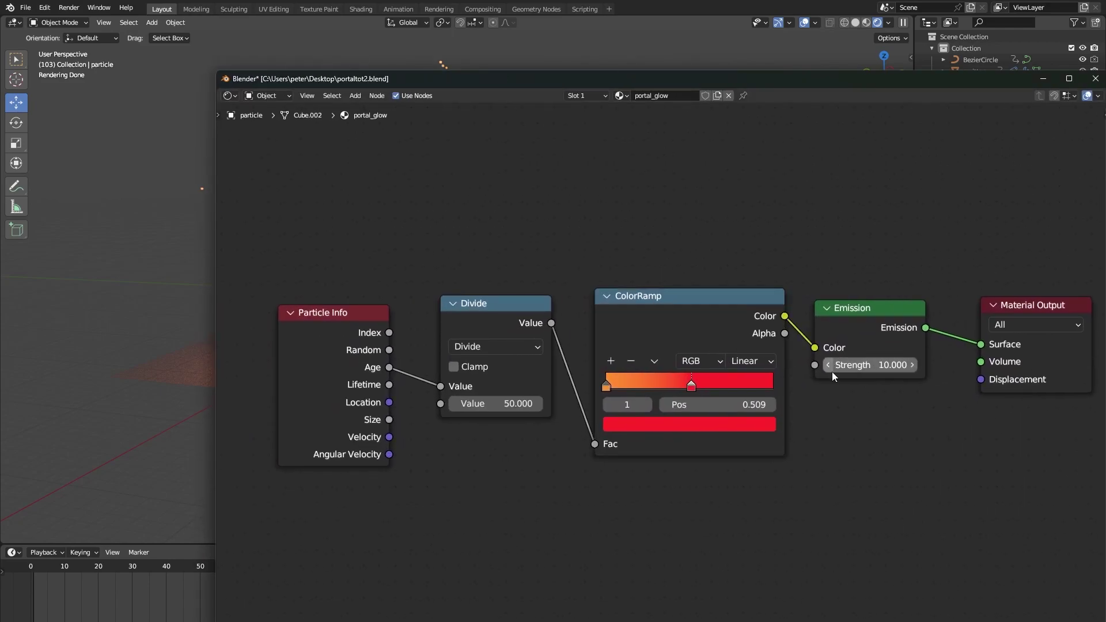
pyautogui.hotkey('ctrl', 's')
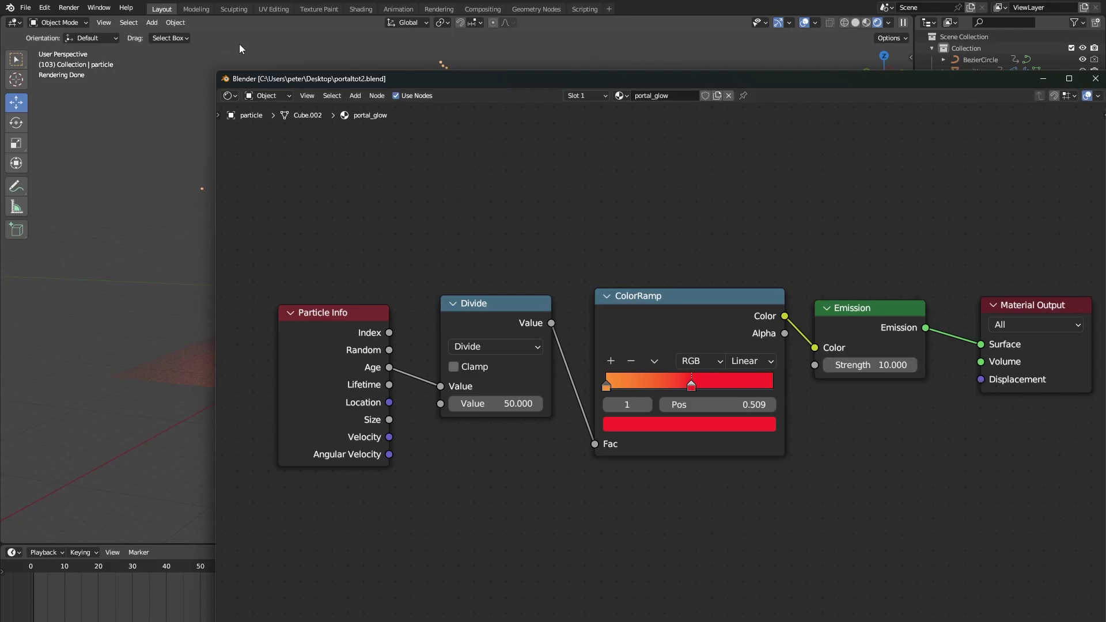
# Step: Clear the shader editor window away from the 3D view and view the portal close up
pyautogui.moveTo(221, 81); pyautogui.dragTo(744, 84)
pyautogui.moveTo(859, 92); pyautogui.dragTo(1105, 95)
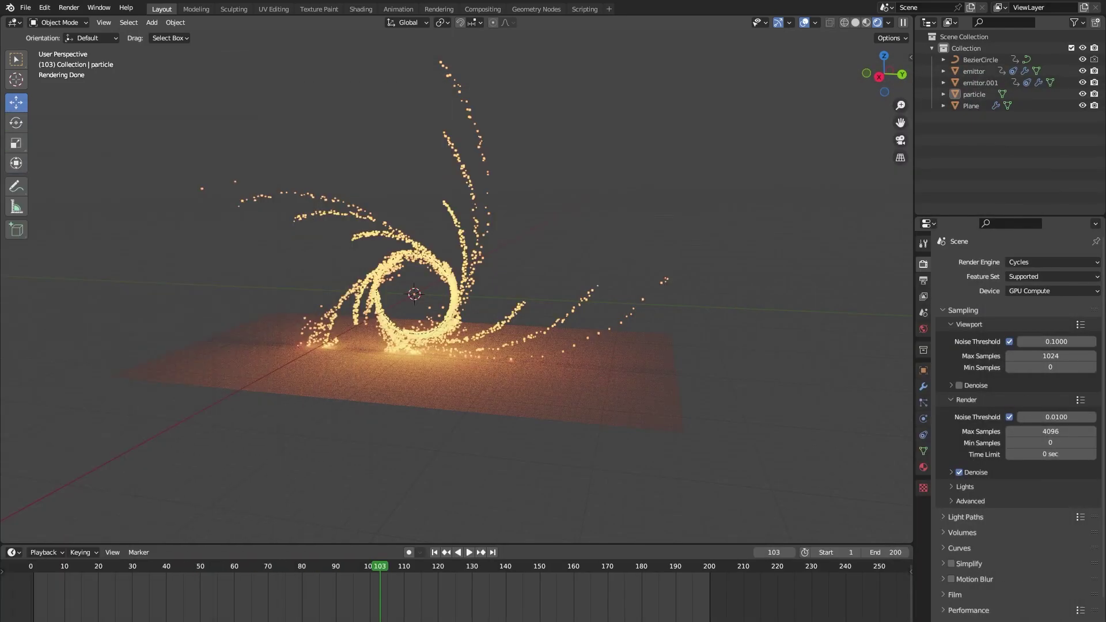
pyautogui.scroll(4, 352, 351)
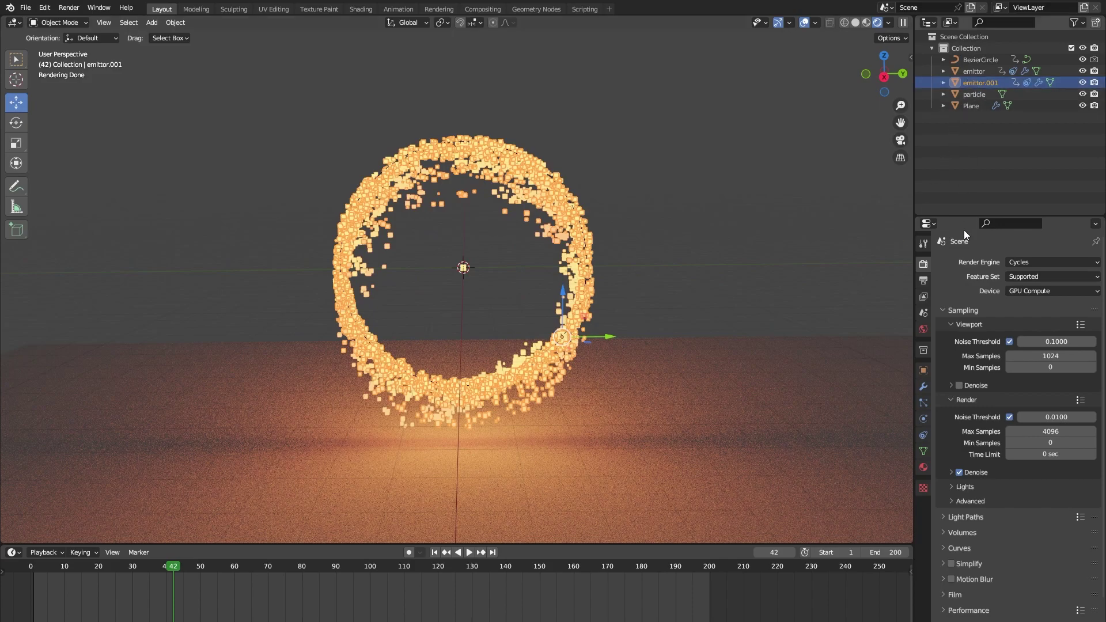
# Step: Bake all dynamics from the cache settings of emittor.001's particle system
pyautogui.click(925, 402)
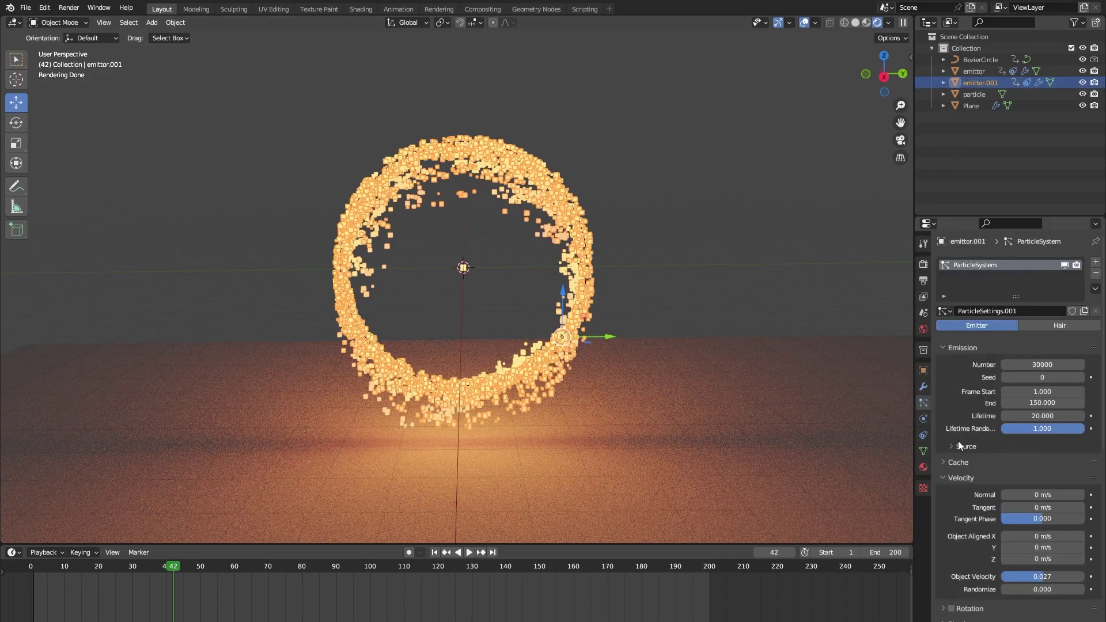
pyautogui.scroll(-8, 959, 441)
pyautogui.scroll(6, 967, 441)
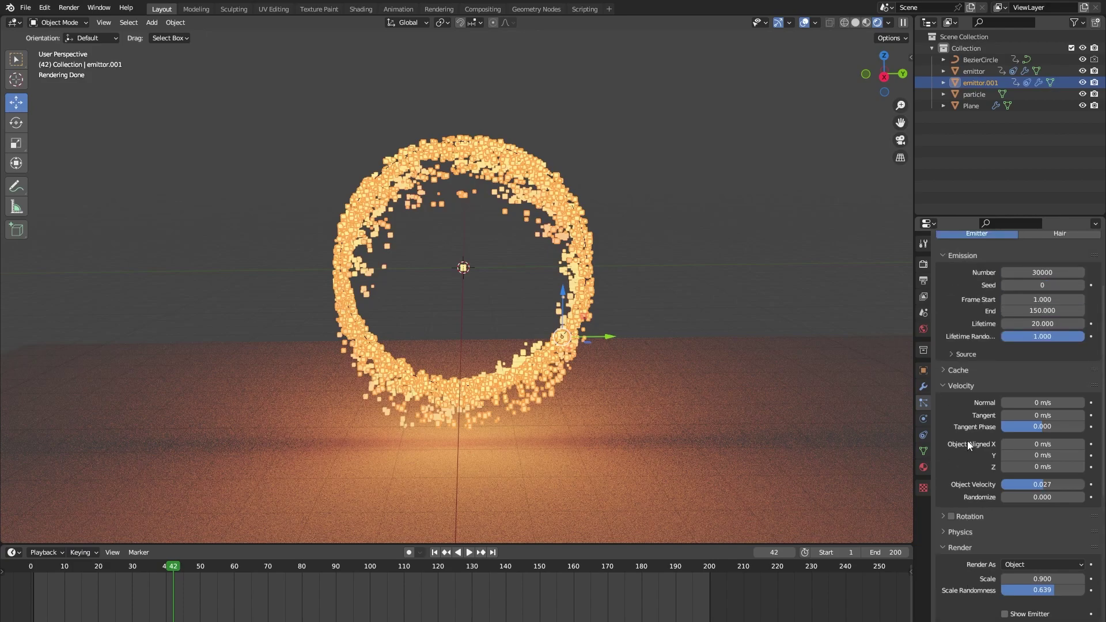
pyautogui.click(944, 371)
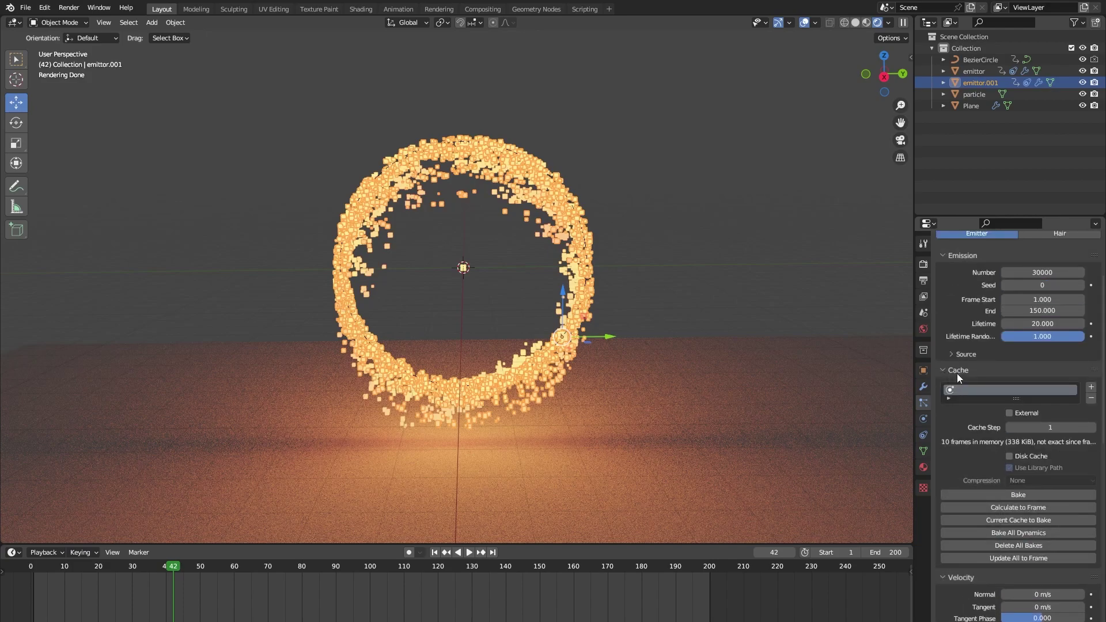
pyautogui.click(987, 532)
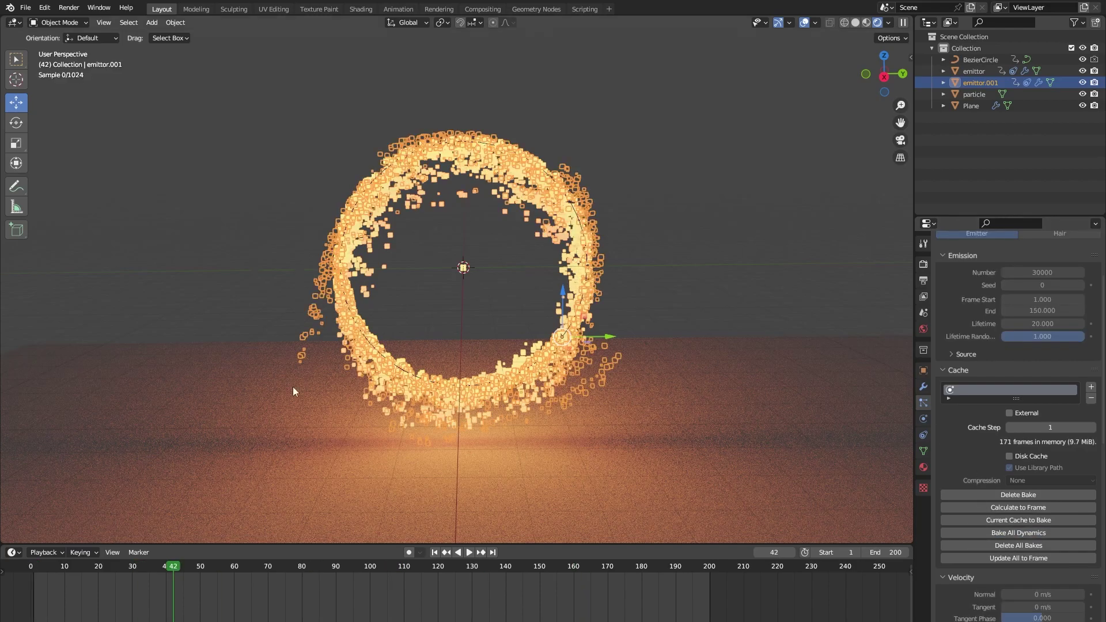
# Step: Check the baked particles at frame 140 with nothing selected and switch the viewport to Material Preview shading
pyautogui.click(428, 279)
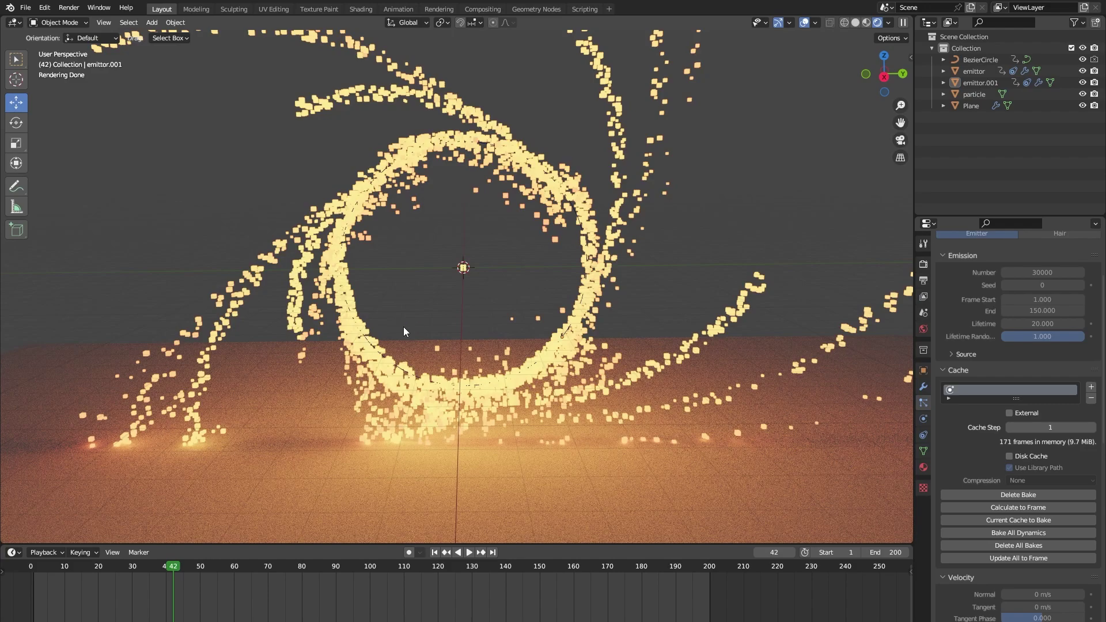
pyautogui.scroll(-3, 404, 327)
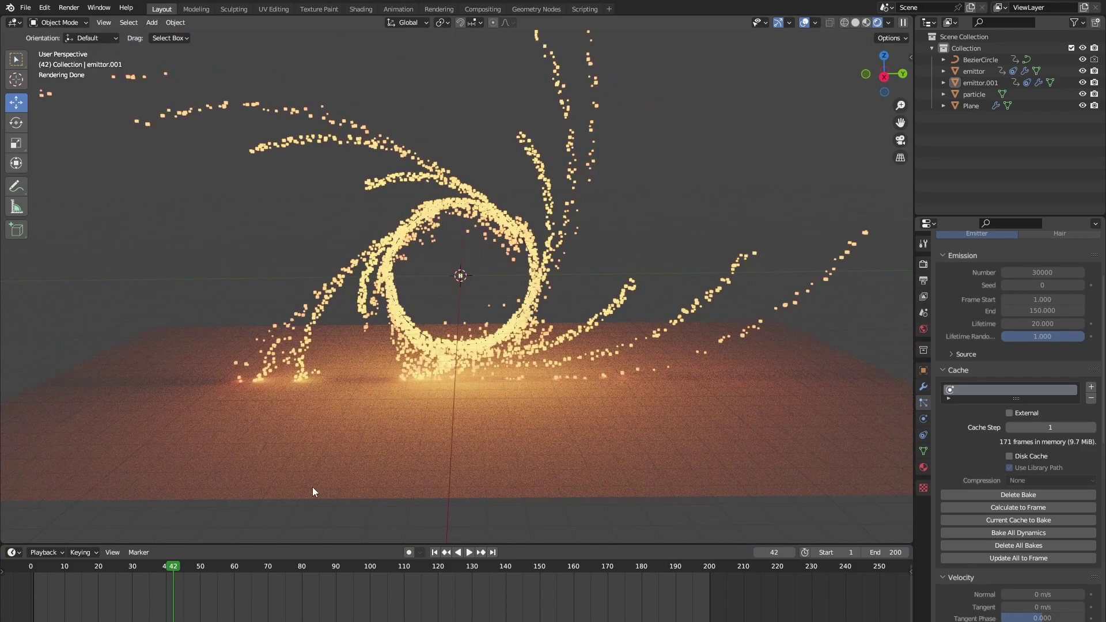
pyautogui.click(315, 571)
pyautogui.click(505, 567)
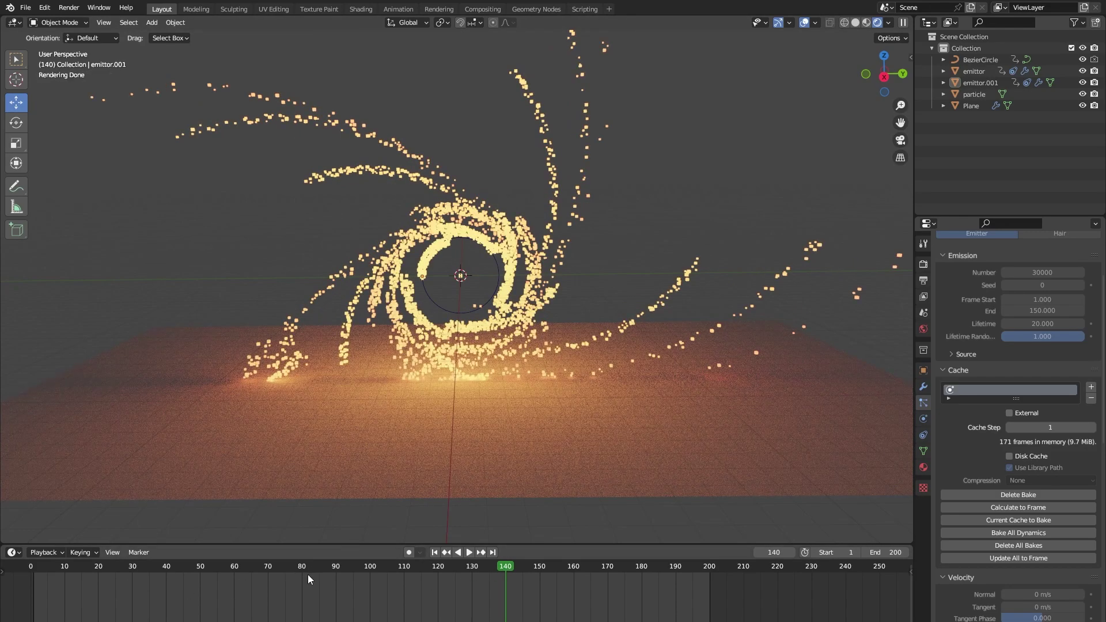
pyautogui.click(867, 22)
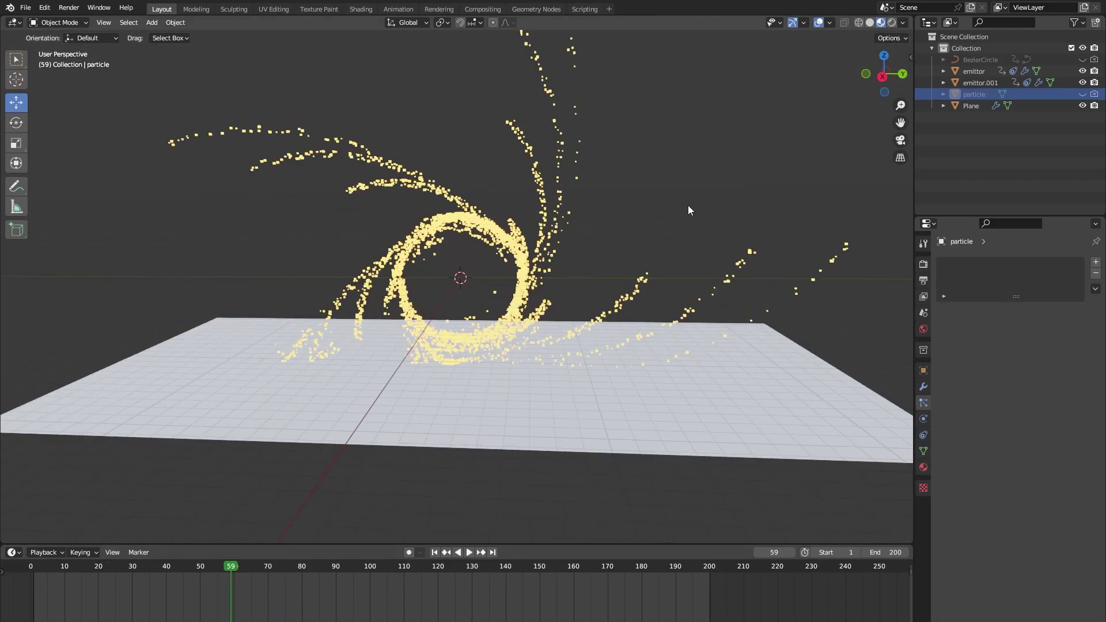
# Step: Add a camera and align it to a wider view of the whole portal and floor plane
pyautogui.hotkey('shift', 'a')
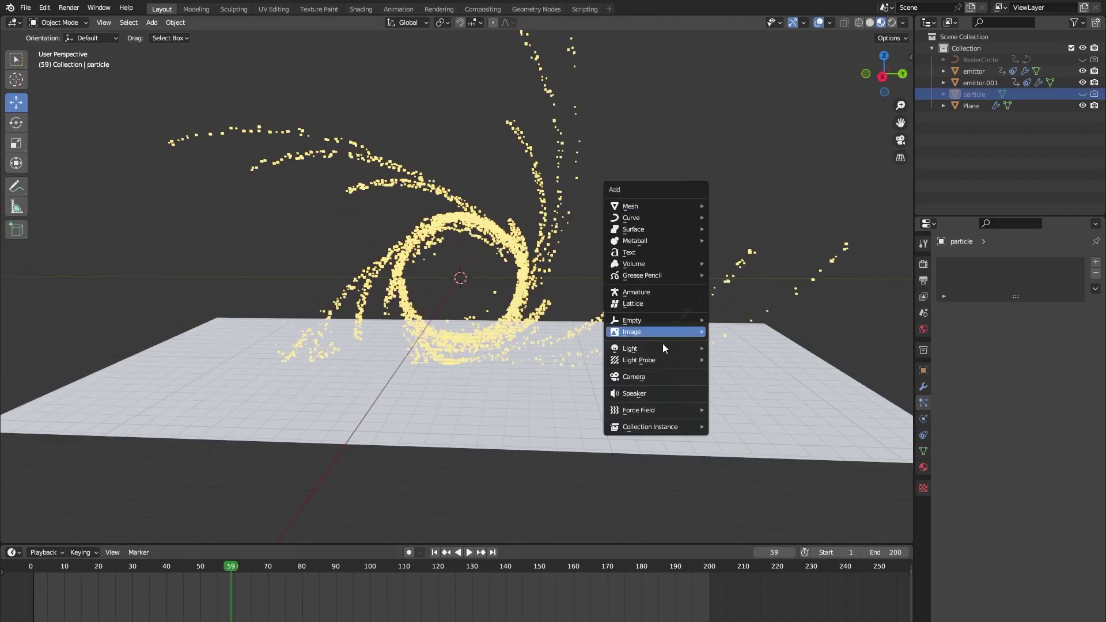
pyautogui.click(656, 364)
pyautogui.scroll(-5, 656, 364)
pyautogui.moveTo(656, 364); pyautogui.dragTo(647, 307, button='middle')
pyautogui.press('ctrl+alt+KP_0')
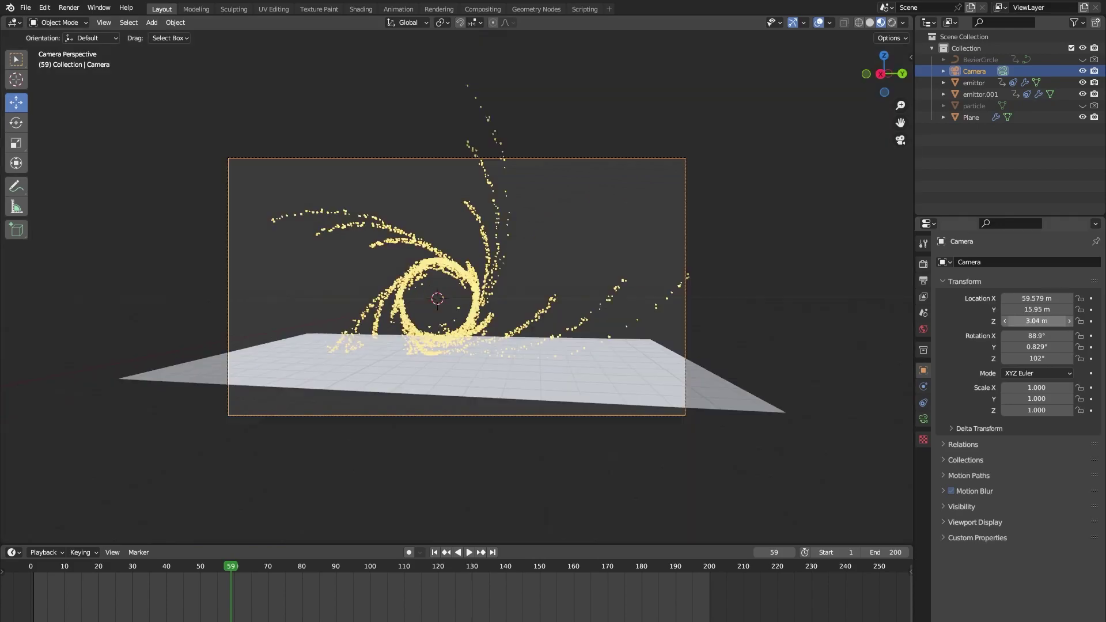
# Step: Reposition the camera to location Y 14.06 m and Z 3.34 m, and deselect it
pyautogui.moveTo(1038, 310); pyautogui.dragTo(1046, 310)
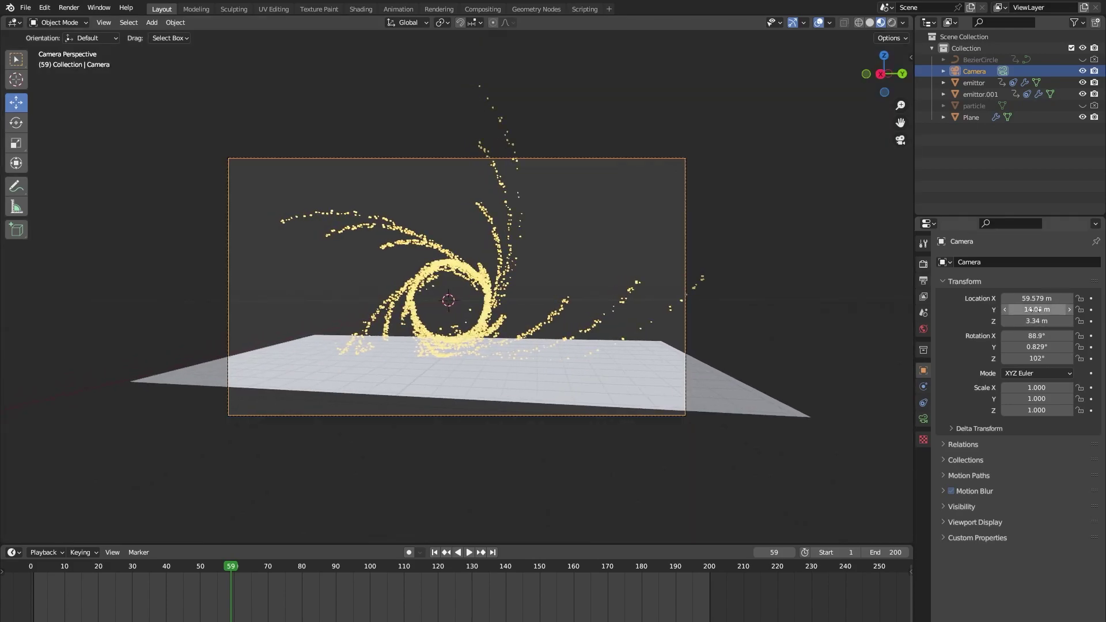
pyautogui.scroll(2, 857, 317)
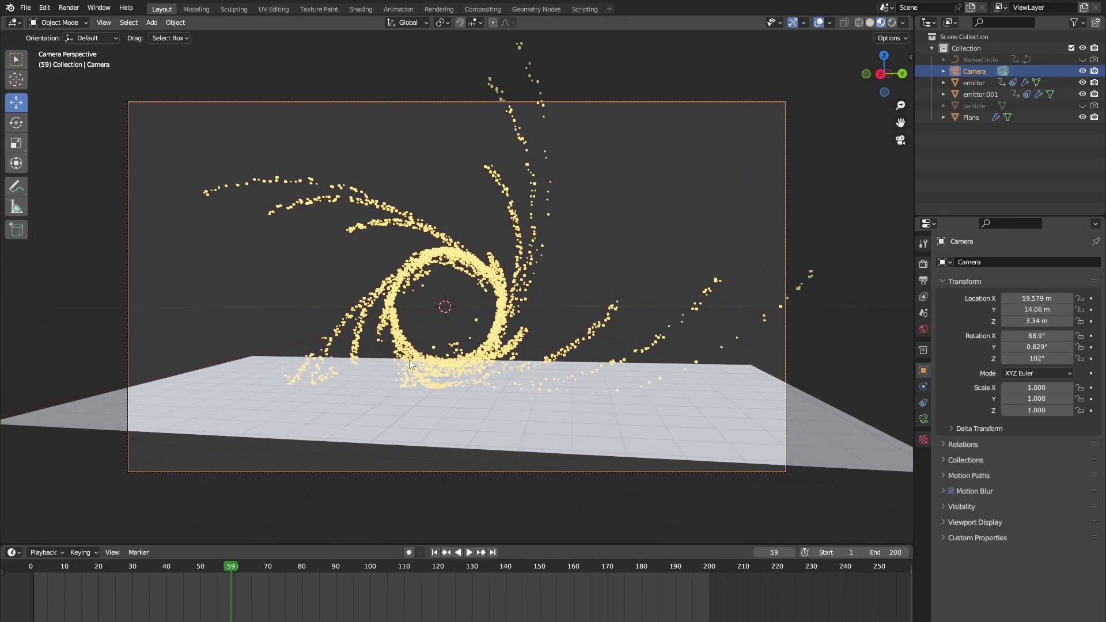
pyautogui.click(438, 175)
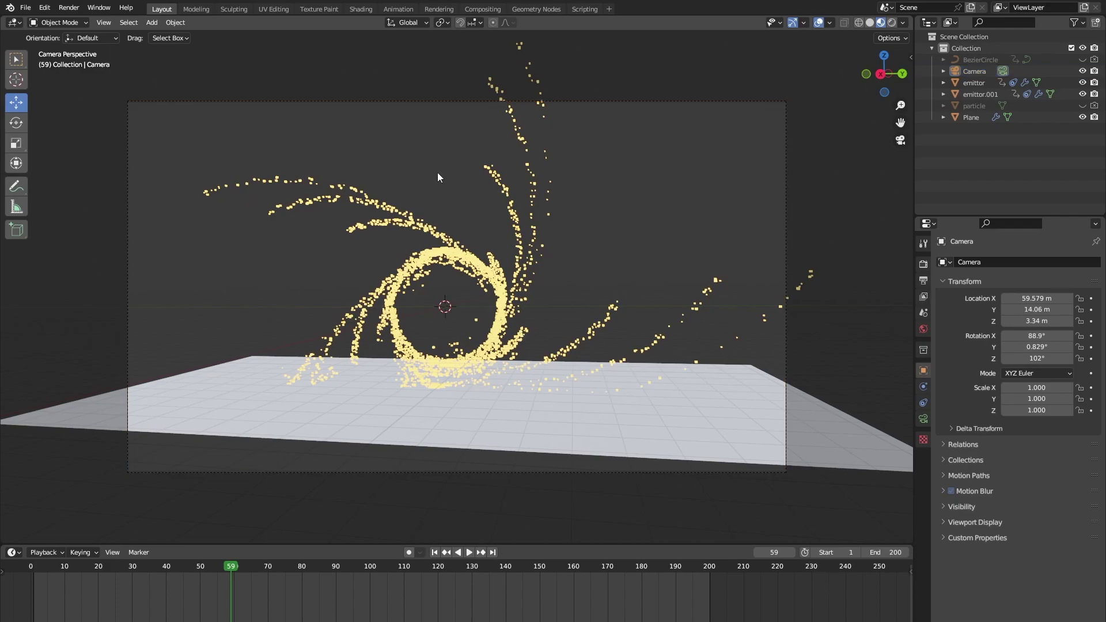
# Step: Enable the view layer's Vector pass and set Cycles sampling to 10 viewport samples and 200 render samples without a render noise threshold
pyautogui.click(924, 297)
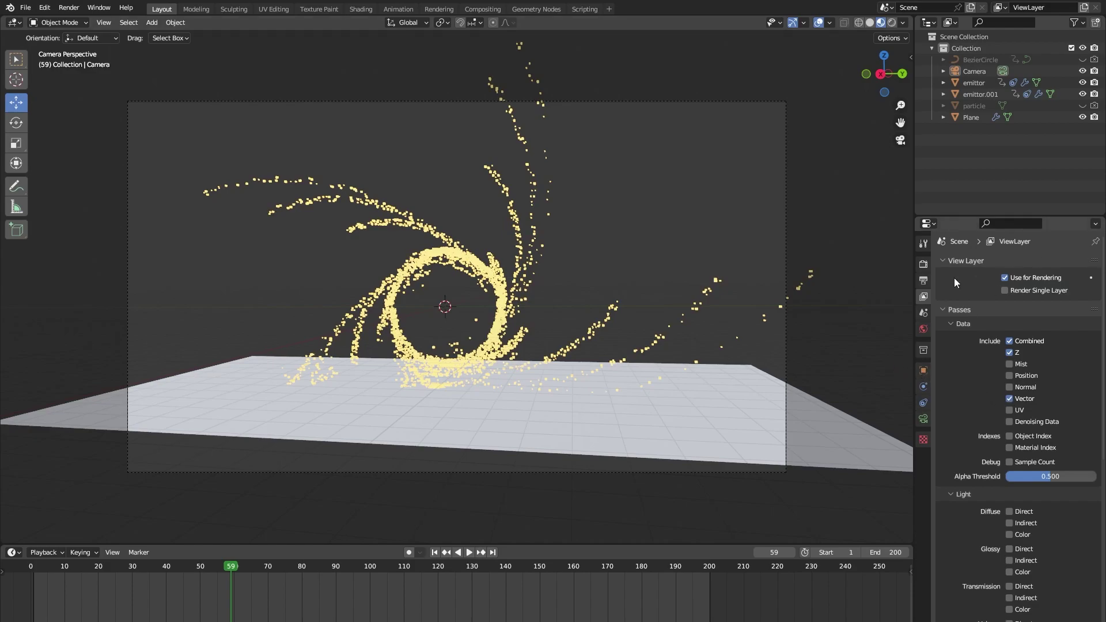
pyautogui.click(924, 264)
pyautogui.click(1037, 356)
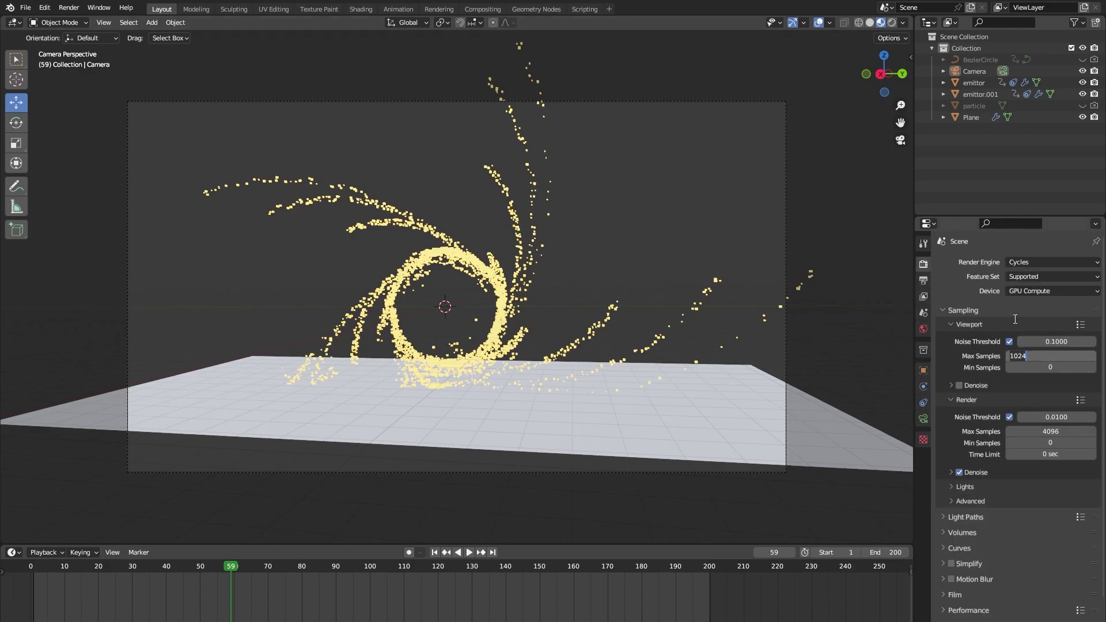
pyautogui.write('2')
pyautogui.write('10')
pyautogui.press('Return')
pyautogui.click(1010, 418)
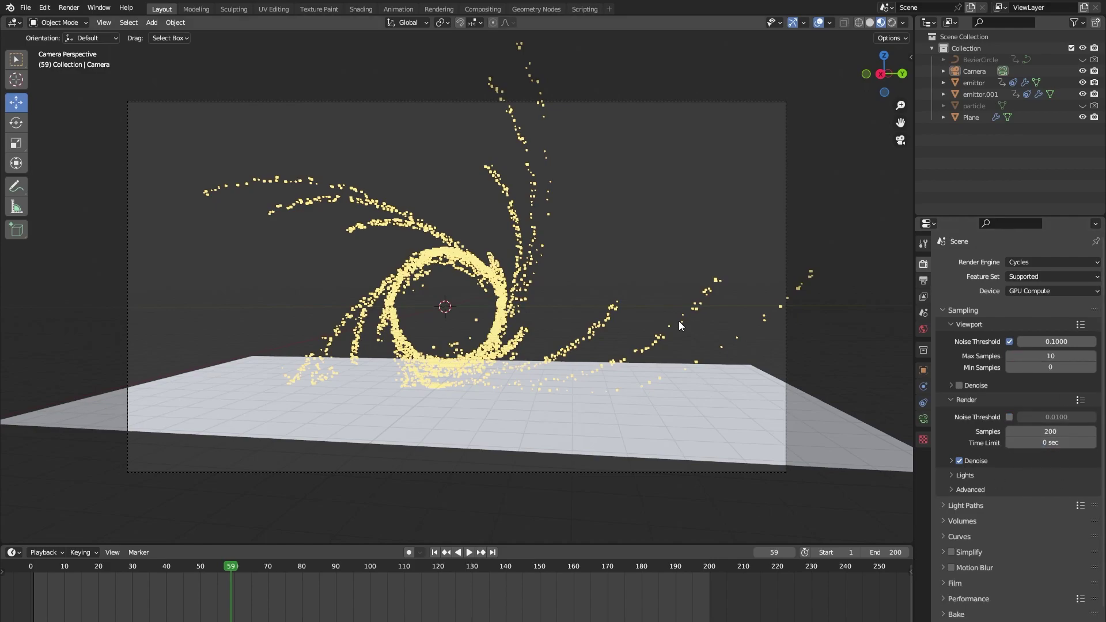
# Step: Render frame 59 and enable compositing nodes for the scene
pyautogui.press('F12')
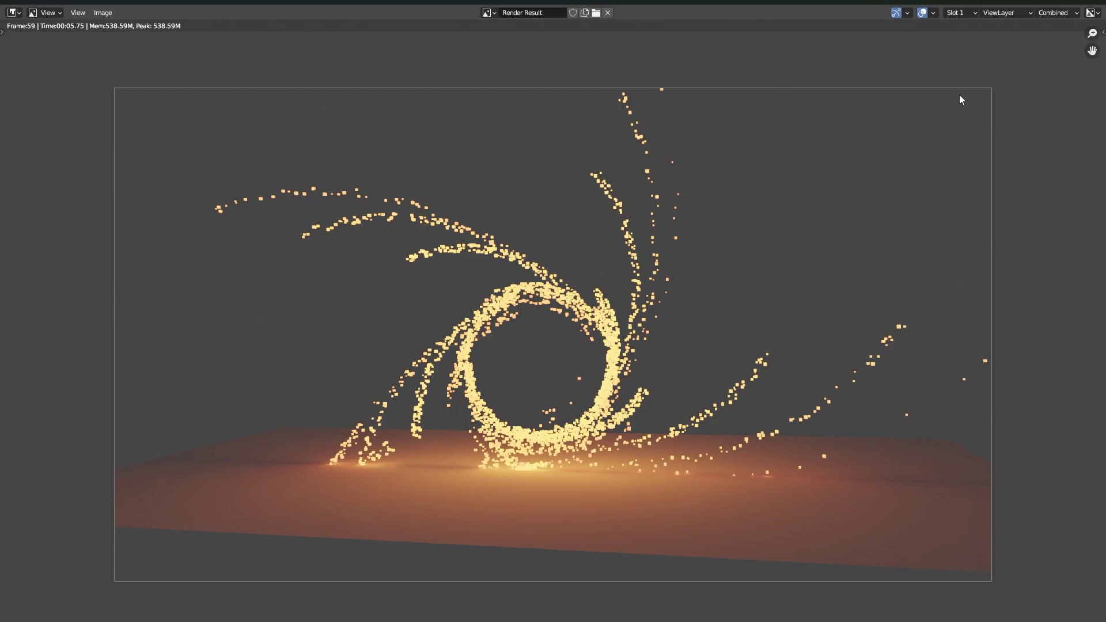
pyautogui.click(1089, 4)
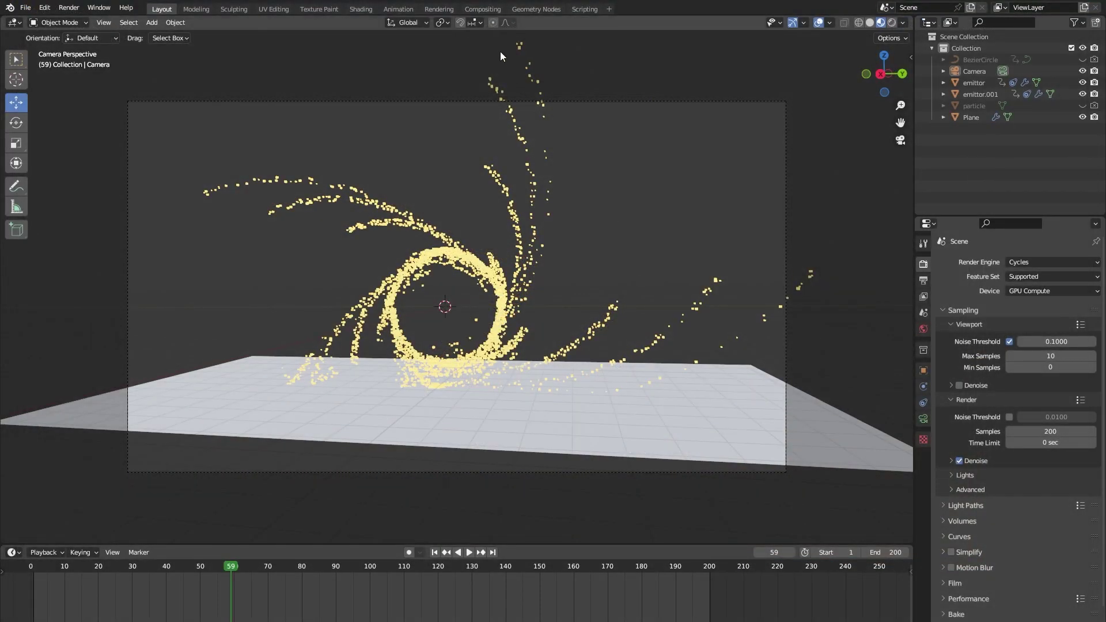
pyautogui.click(482, 10)
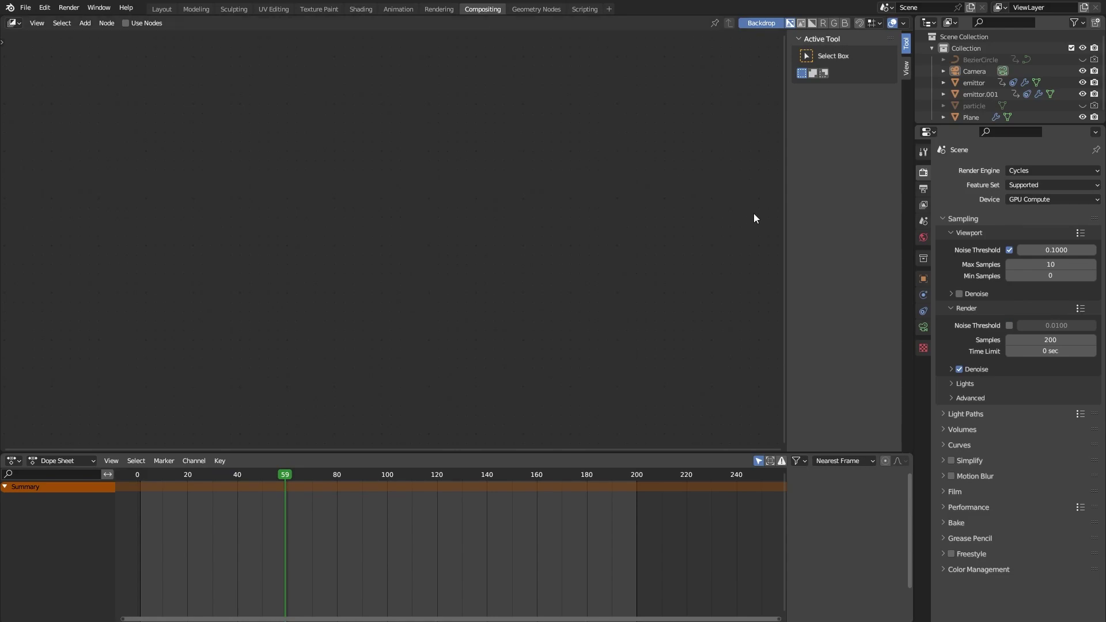
pyautogui.click(130, 25)
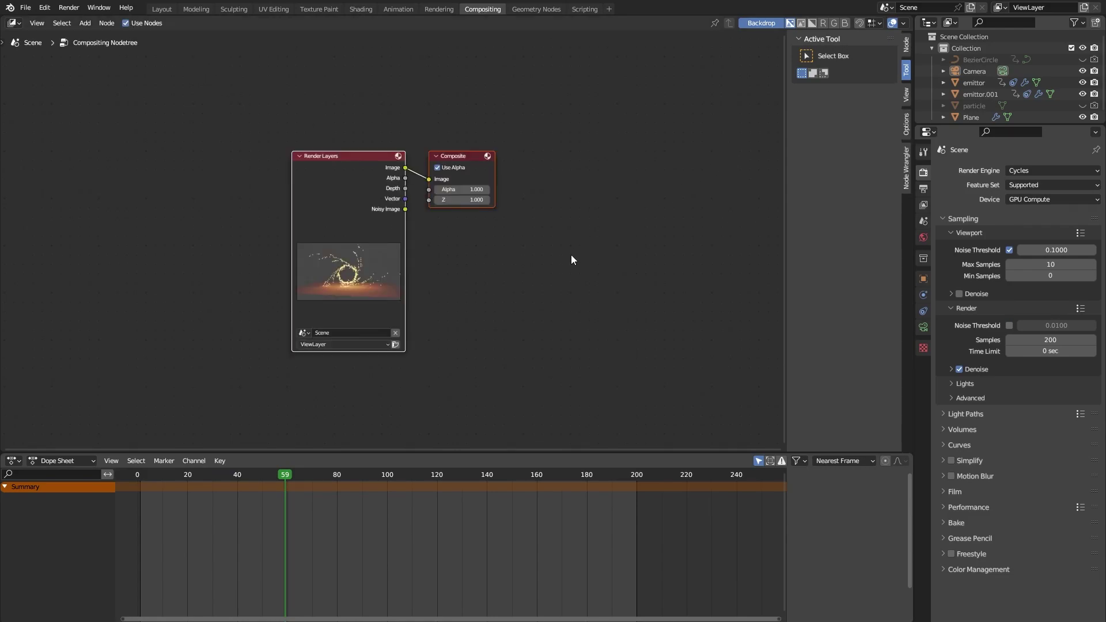
# Step: Add a Viewer node fed by the Render Layers node's Image output
pyautogui.moveTo(406, 168); pyautogui.dragTo(461, 237)
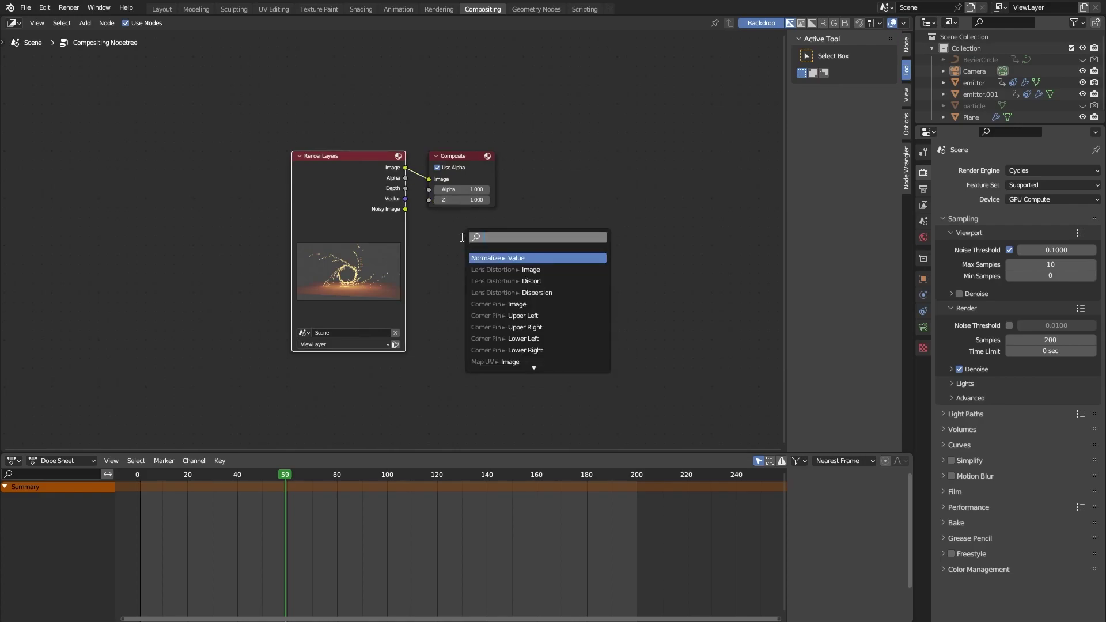
pyautogui.write('viewer')
pyautogui.press('Return')
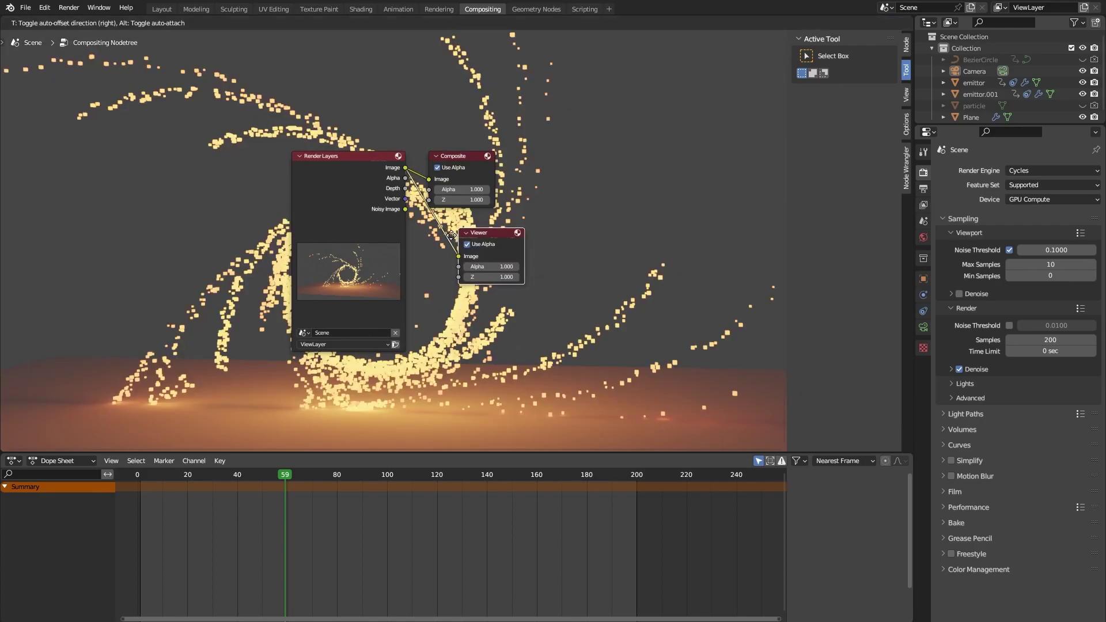
pyautogui.click(438, 214)
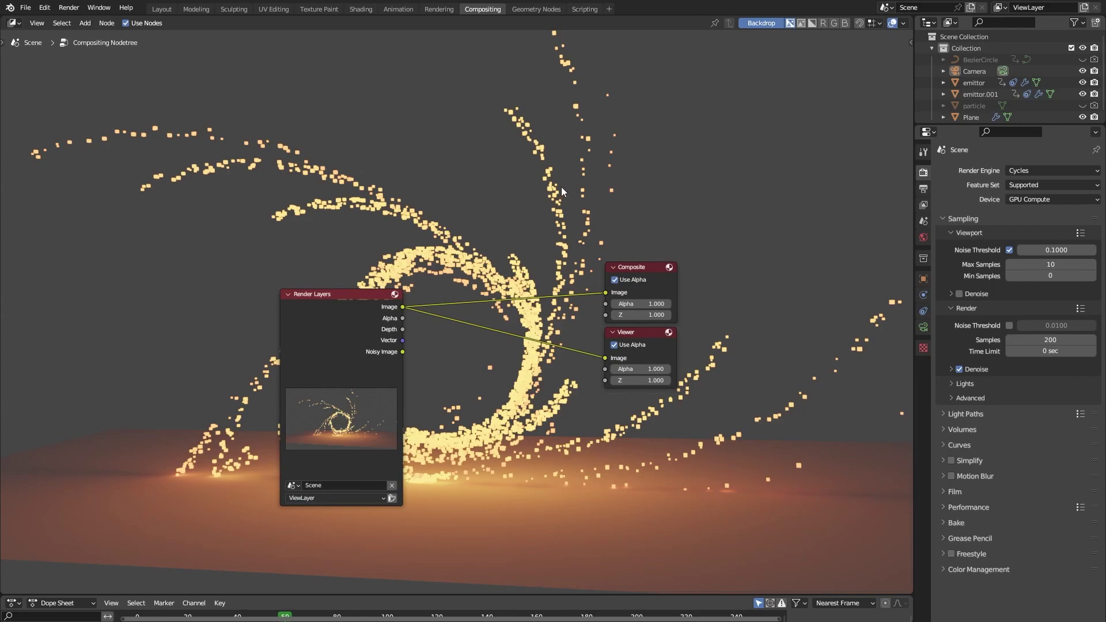
# Step: Insert a Vector Blur node on the link between Render Layers and the Viewer
pyautogui.hotkey('shift', 'a')
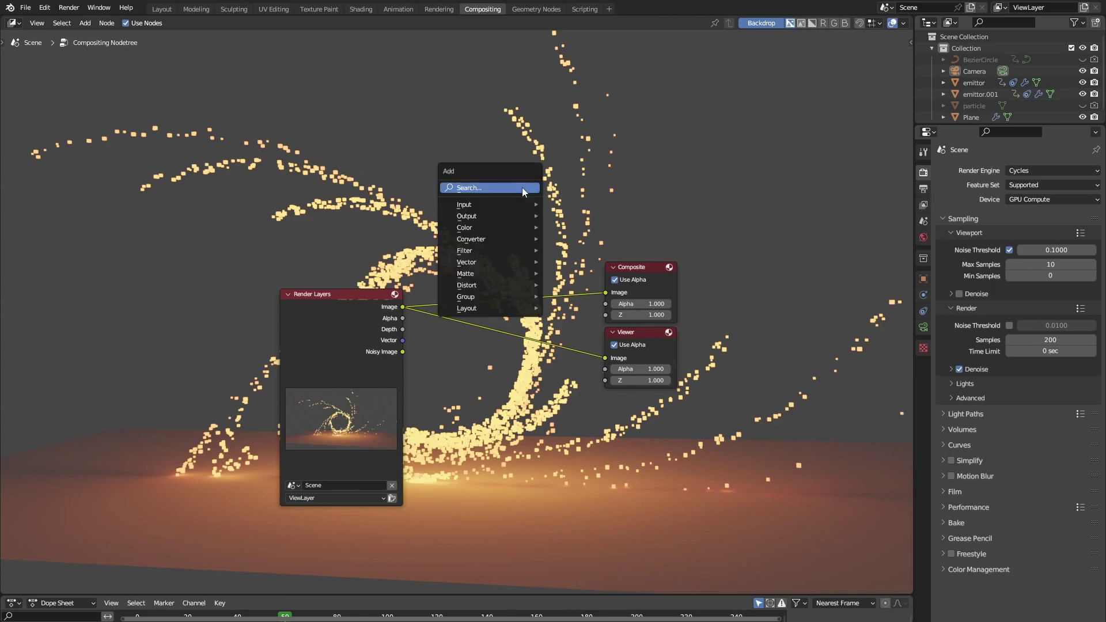
pyautogui.write('vect')
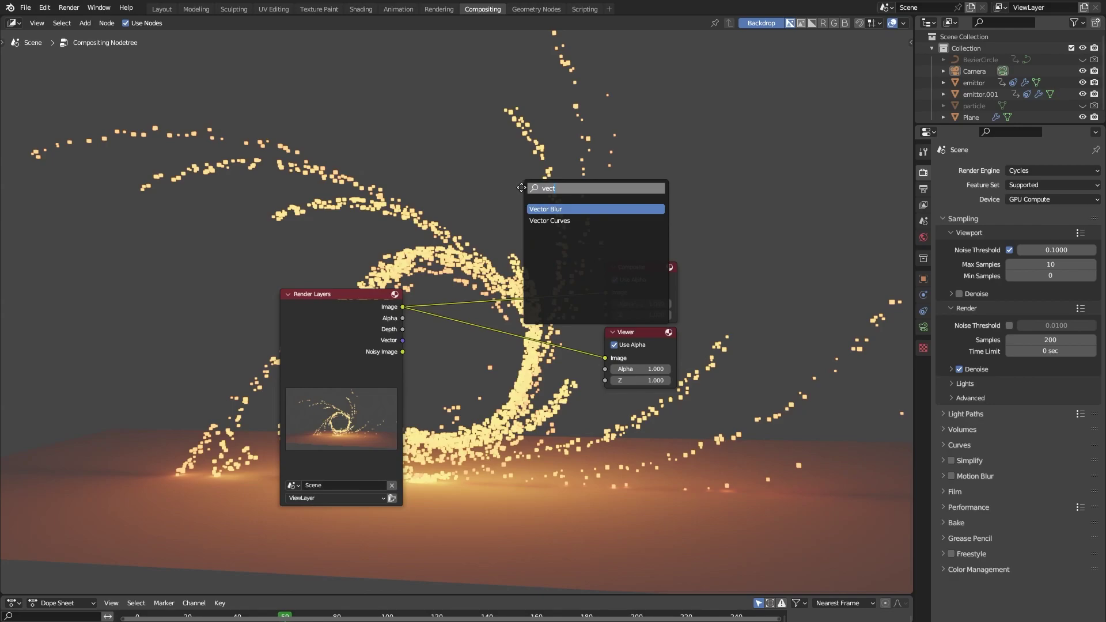
pyautogui.press('Return')
pyautogui.click(482, 328)
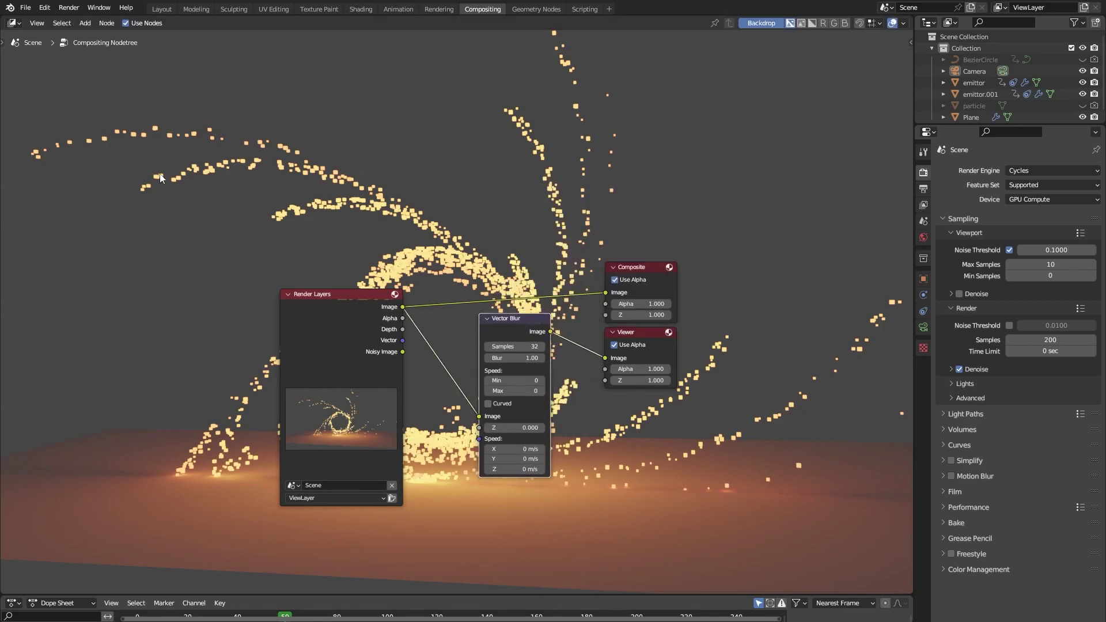
# Step: Connect the Vector Blur output to Composite, and link Render Layers' Depth to its Z input and Vector to its Speed input
pyautogui.moveTo(551, 332); pyautogui.dragTo(606, 293)
pyautogui.moveTo(369, 317); pyautogui.dragTo(355, 342)
pyautogui.moveTo(479, 428); pyautogui.dragTo(392, 355)
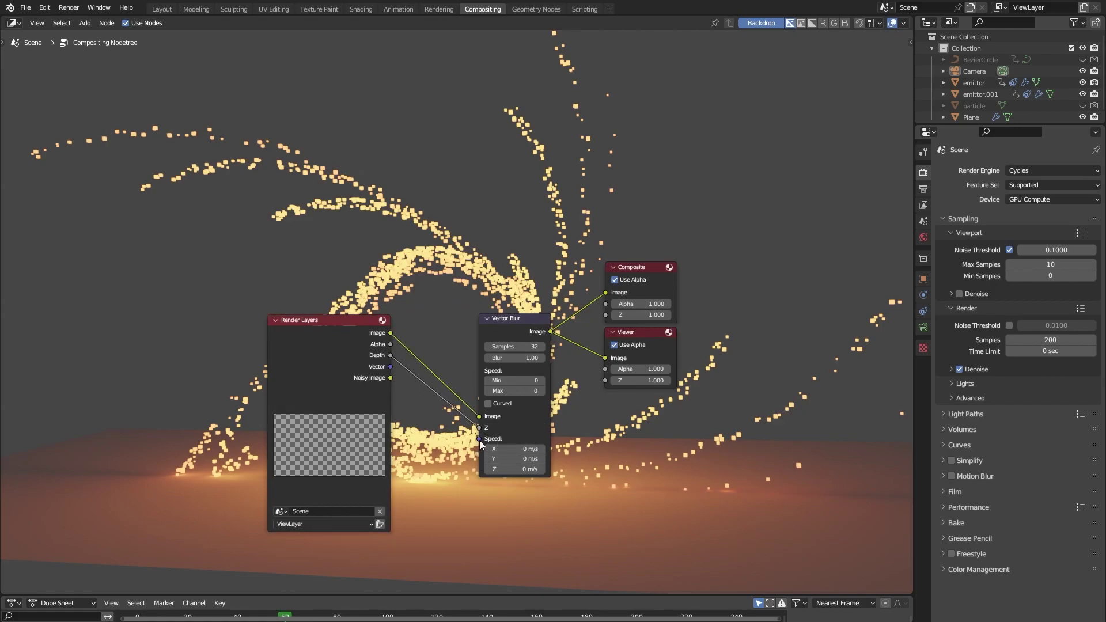
pyautogui.moveTo(479, 439); pyautogui.dragTo(390, 366)
pyautogui.scroll(-3, 432, 381)
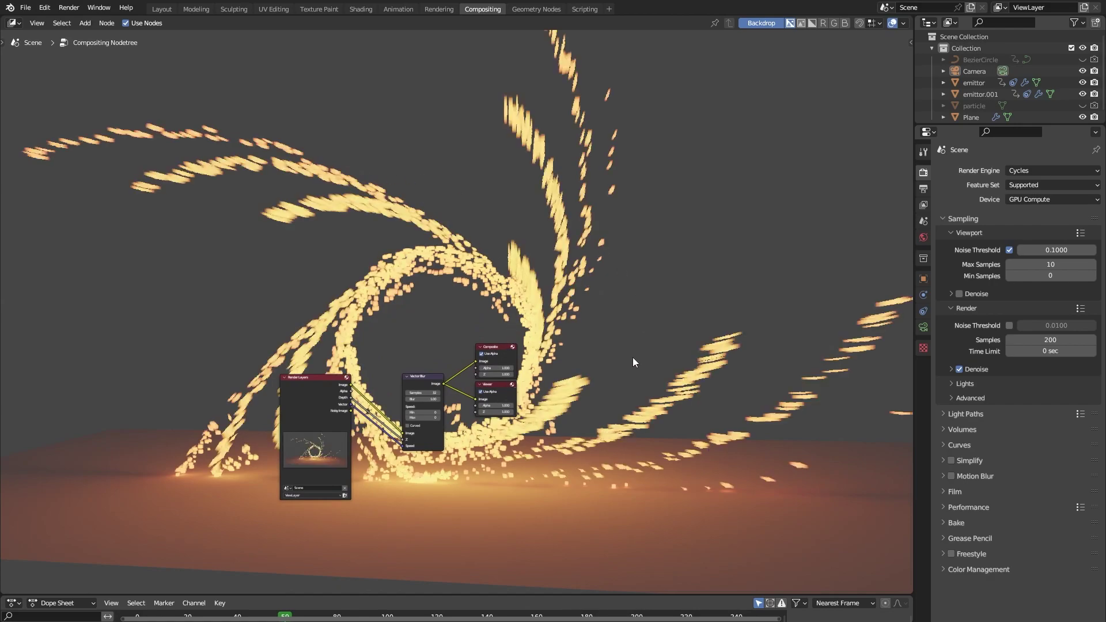
pyautogui.scroll(-2, 547, 238)
pyautogui.moveTo(548, 237); pyautogui.dragTo(617, 439, button='middle')
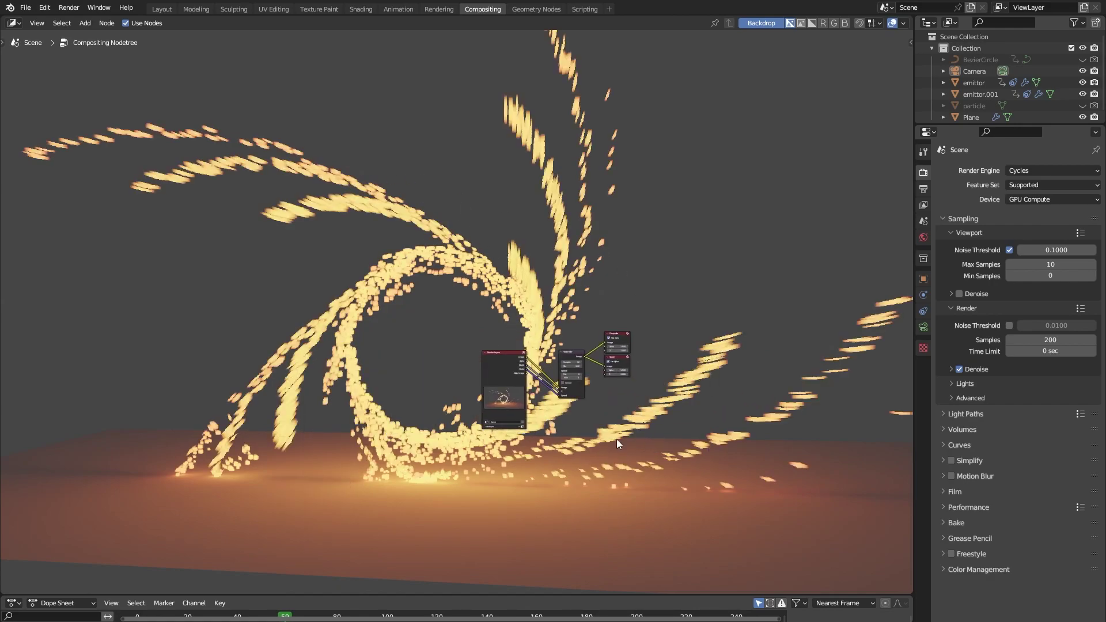
# Step: Try stronger blur amounts on the Vector Blur node, first 2.00 and then 1.51
pyautogui.scroll(3, 616, 439)
pyautogui.moveTo(658, 503); pyautogui.dragTo(486, 447, button='middle')
pyautogui.scroll(5, 487, 447)
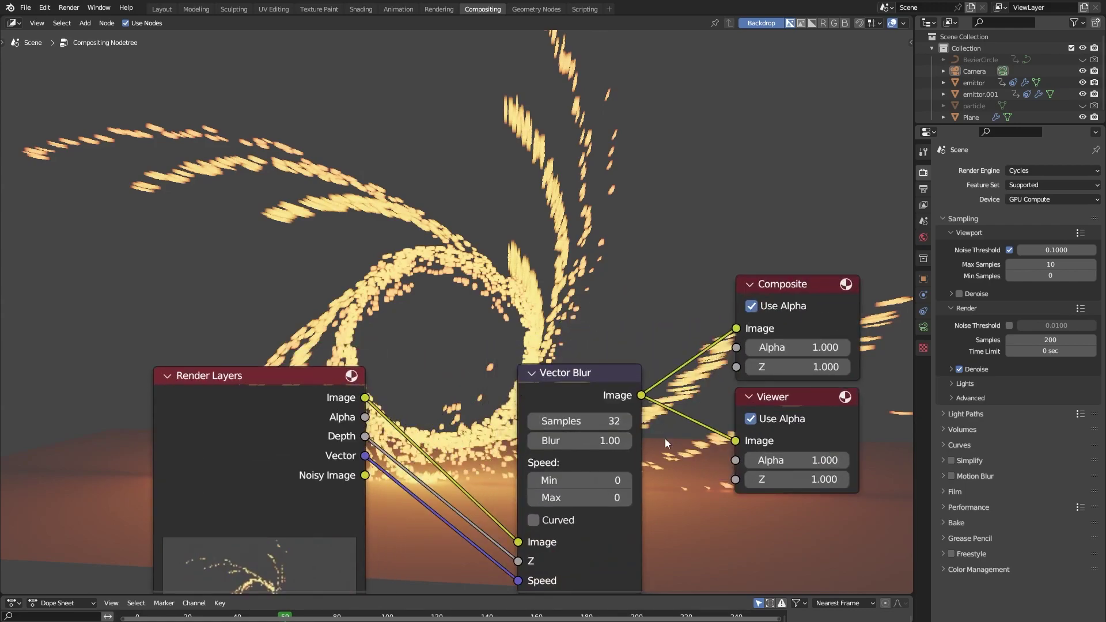
pyautogui.click(511, 377)
pyautogui.write('2')
pyautogui.press('Return')
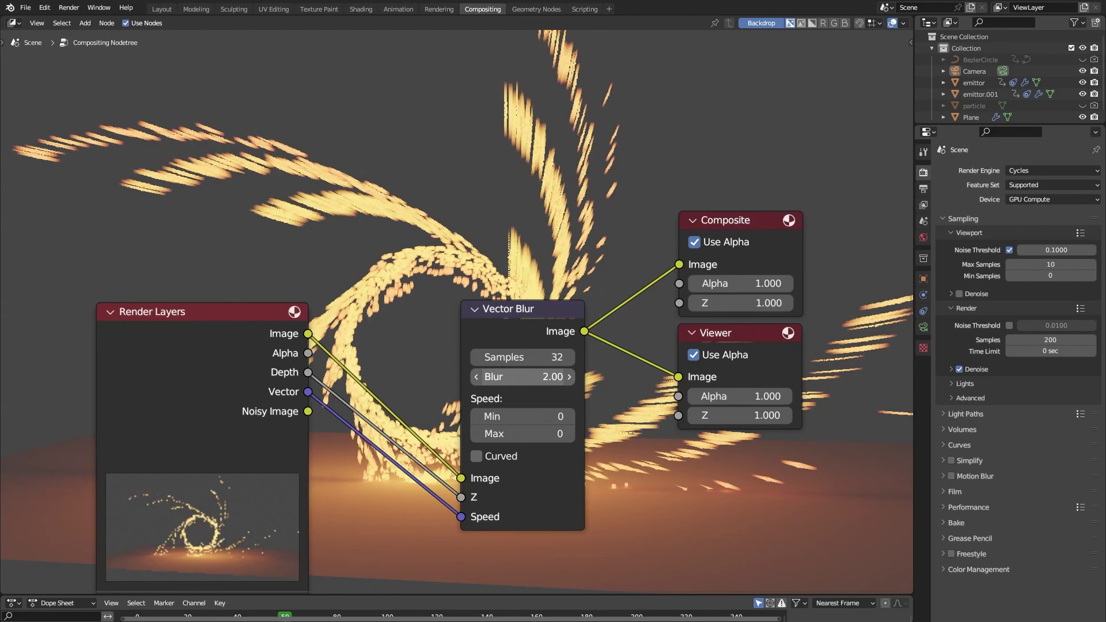
pyautogui.moveTo(522, 377); pyautogui.dragTo(507, 377)
# Step: Set the Vector Blur node's Blur amount to 1.30
pyautogui.scroll(-4, 616, 386)
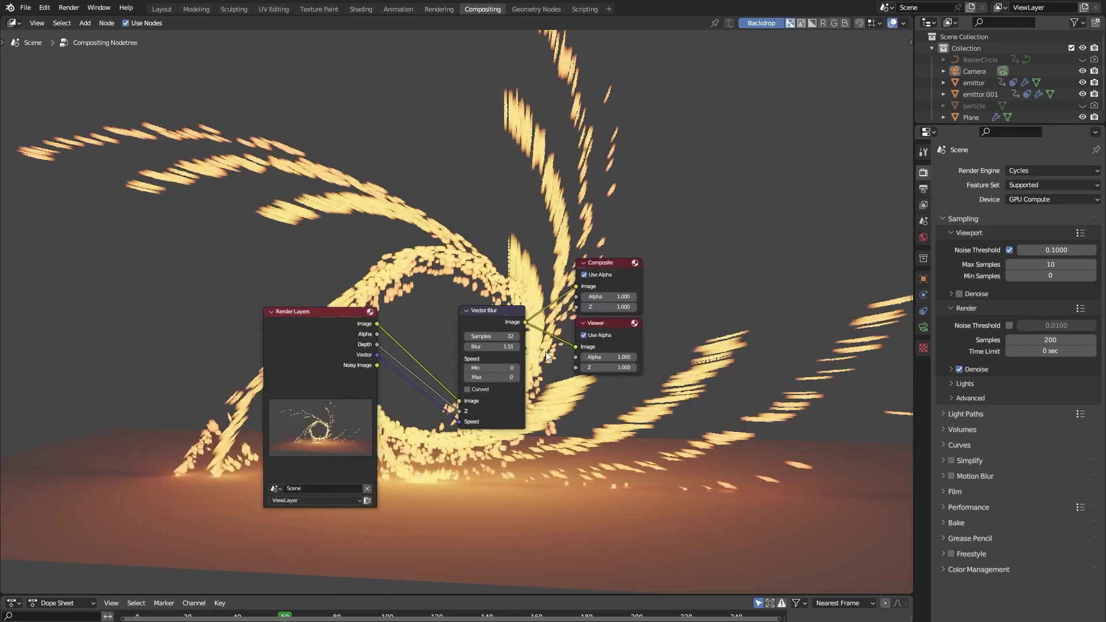
pyautogui.moveTo(615, 387); pyautogui.dragTo(545, 399, button='middle')
pyautogui.scroll(4, 544, 399)
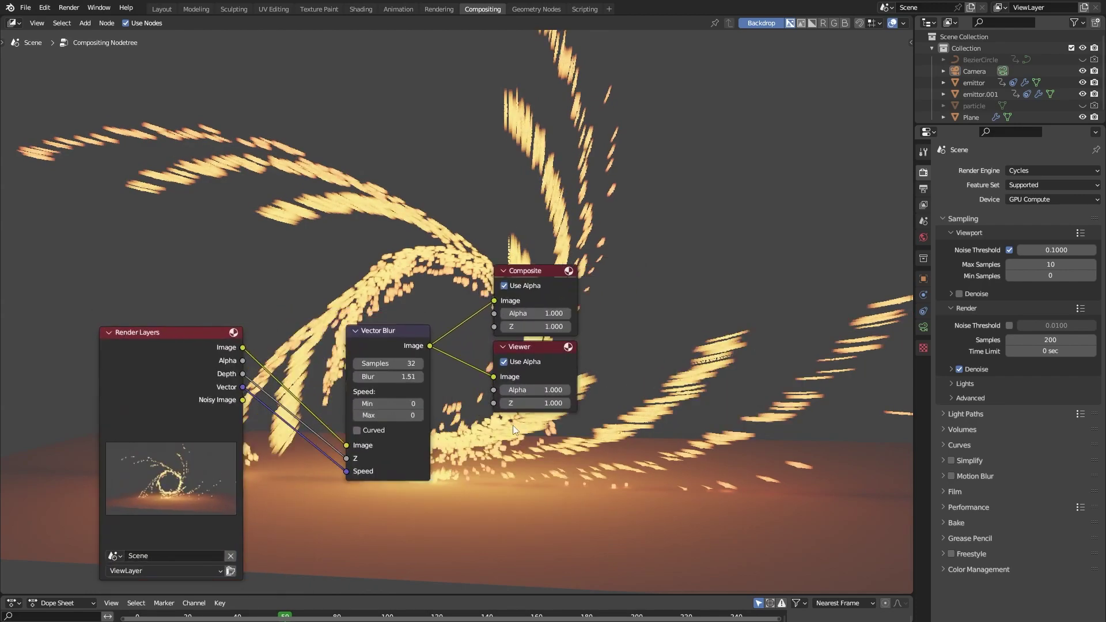
pyautogui.click(449, 349)
pyautogui.press('BackSpace')
pyautogui.press('BackSpace')
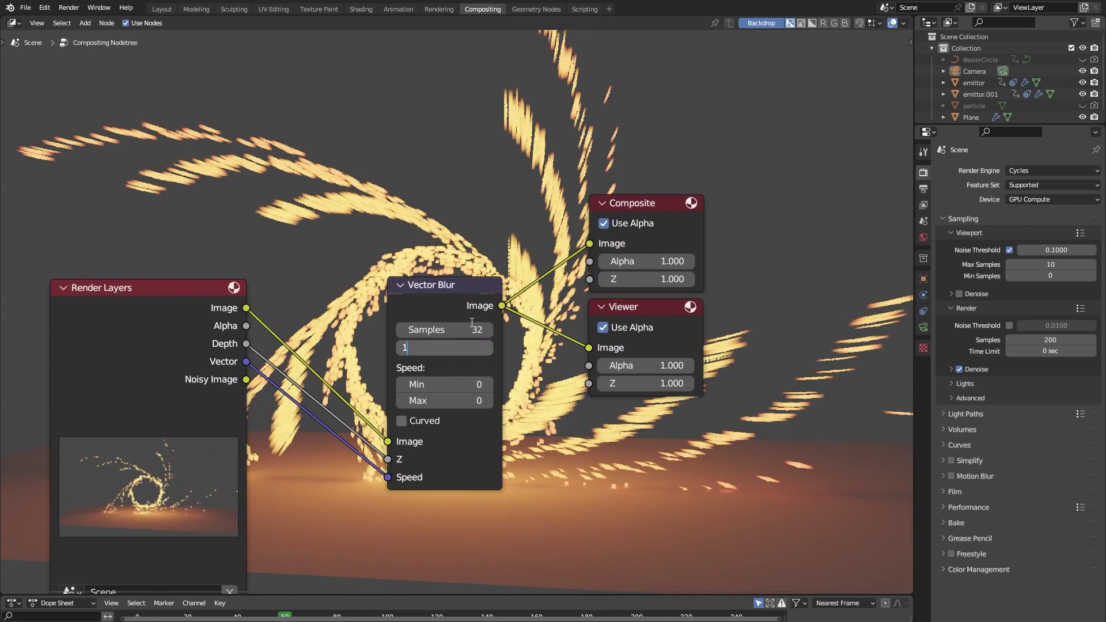
pyautogui.write('3')
pyautogui.press('Return')
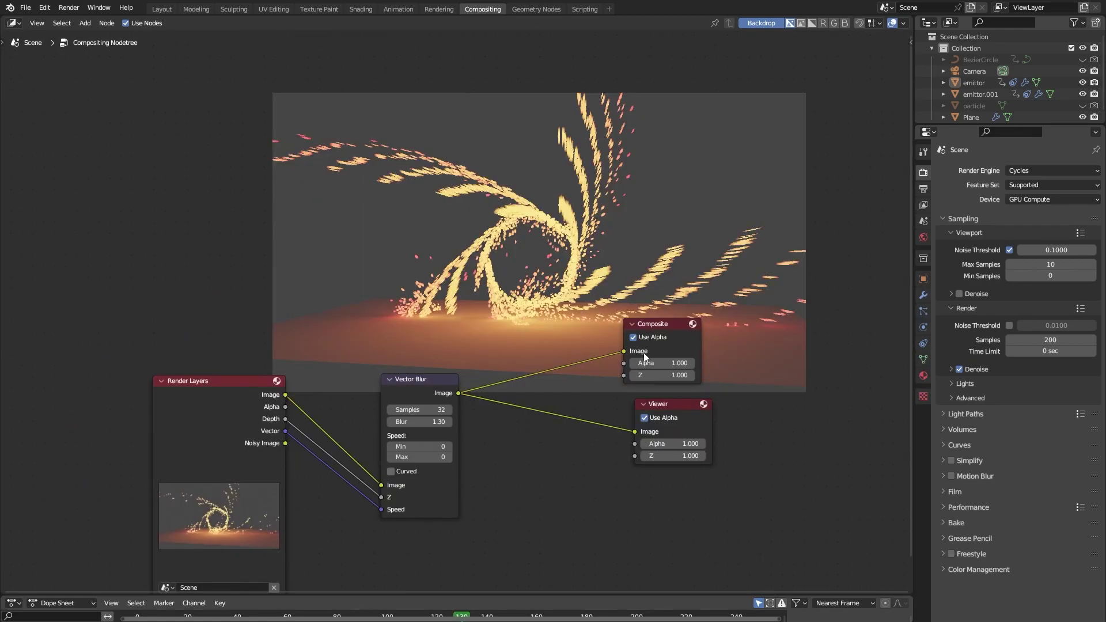
# Step: Insert a Glare node on the link between Vector Blur and the Viewer
pyautogui.hotkey('shift', 'a')
pyautogui.click(645, 352)
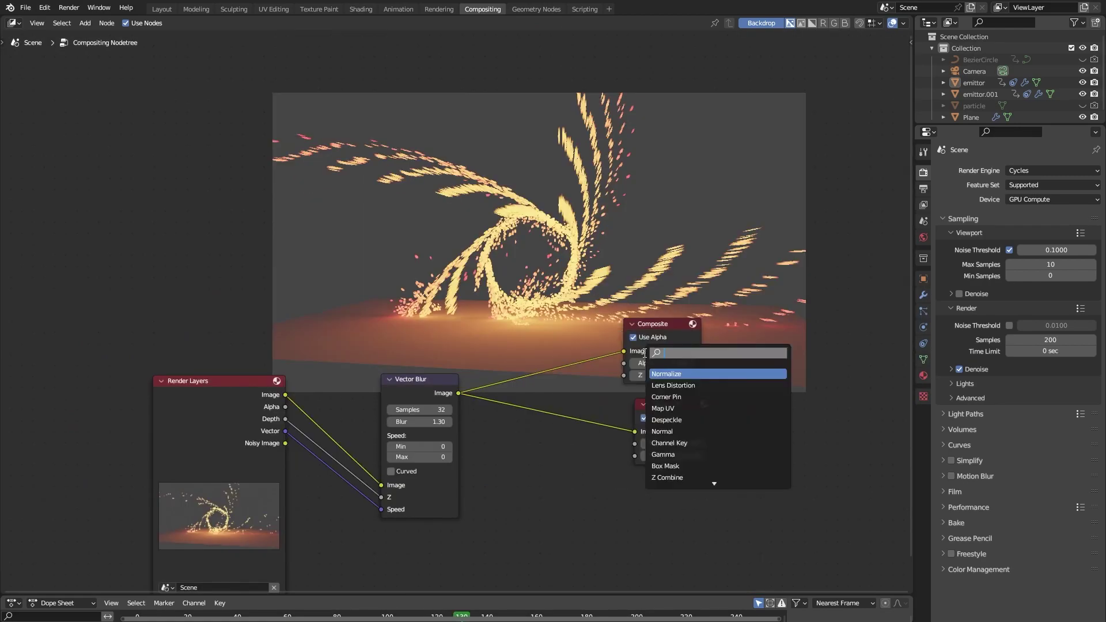
pyautogui.write('glare')
pyautogui.press('Return')
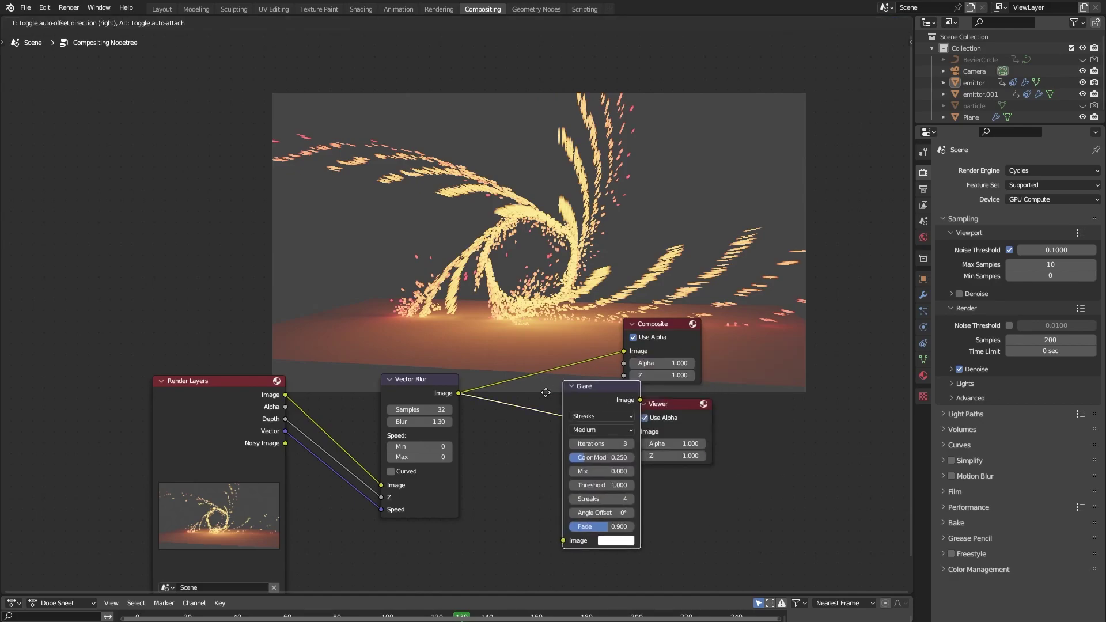
pyautogui.click(497, 400)
# Step: Set the Glare node to Fog Glow, connect its Image output to Composite, and move the node slightly up
pyautogui.click(552, 424)
pyautogui.click(547, 457)
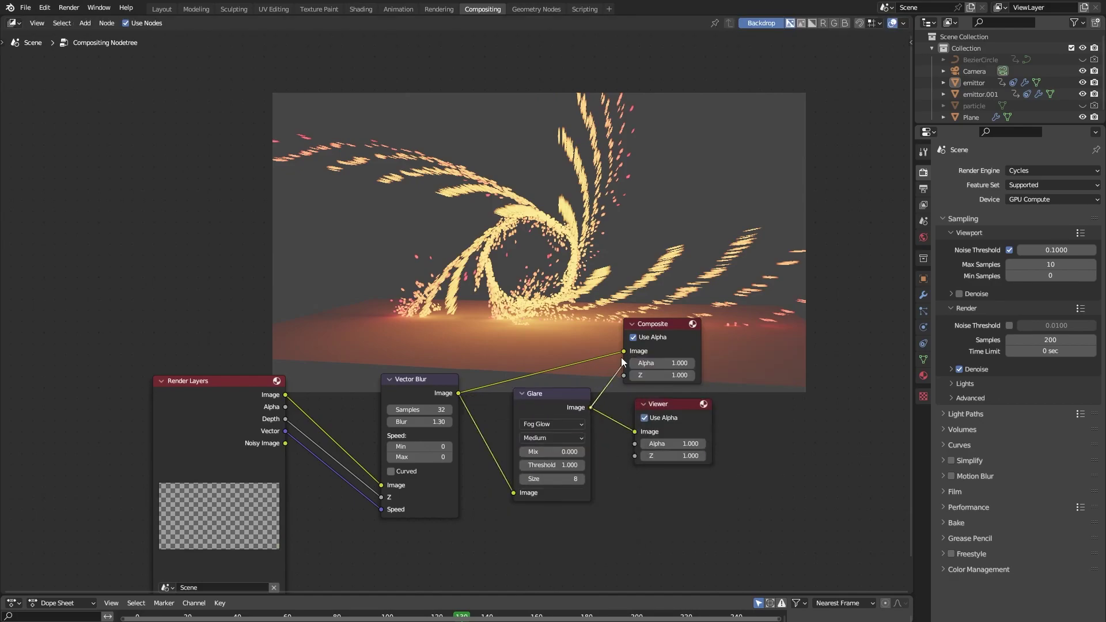
pyautogui.moveTo(548, 394); pyautogui.dragTo(542, 376)
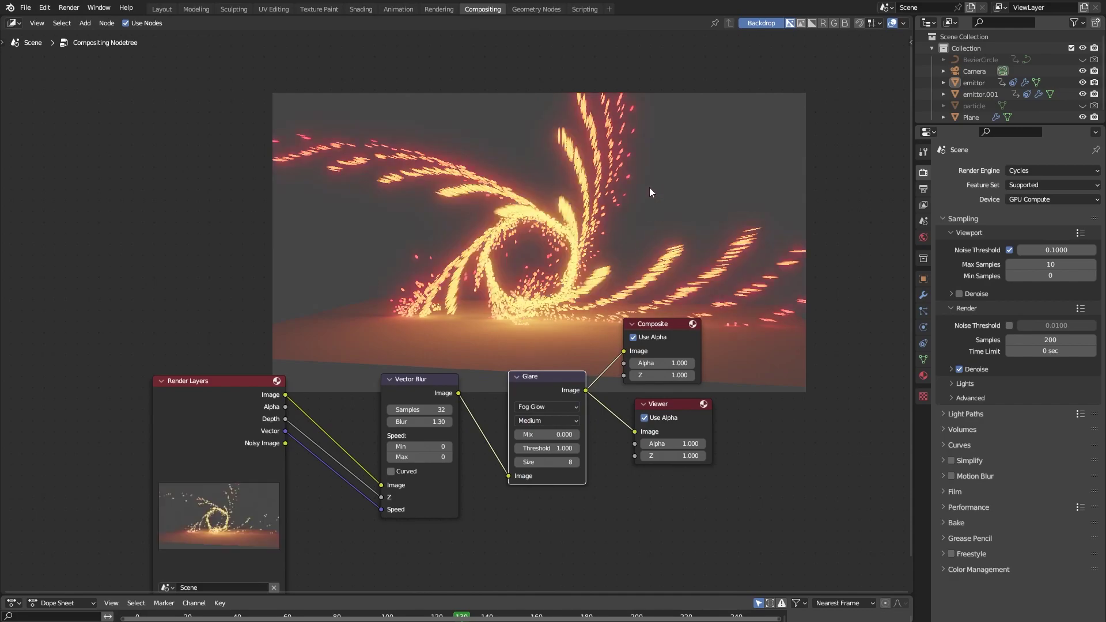